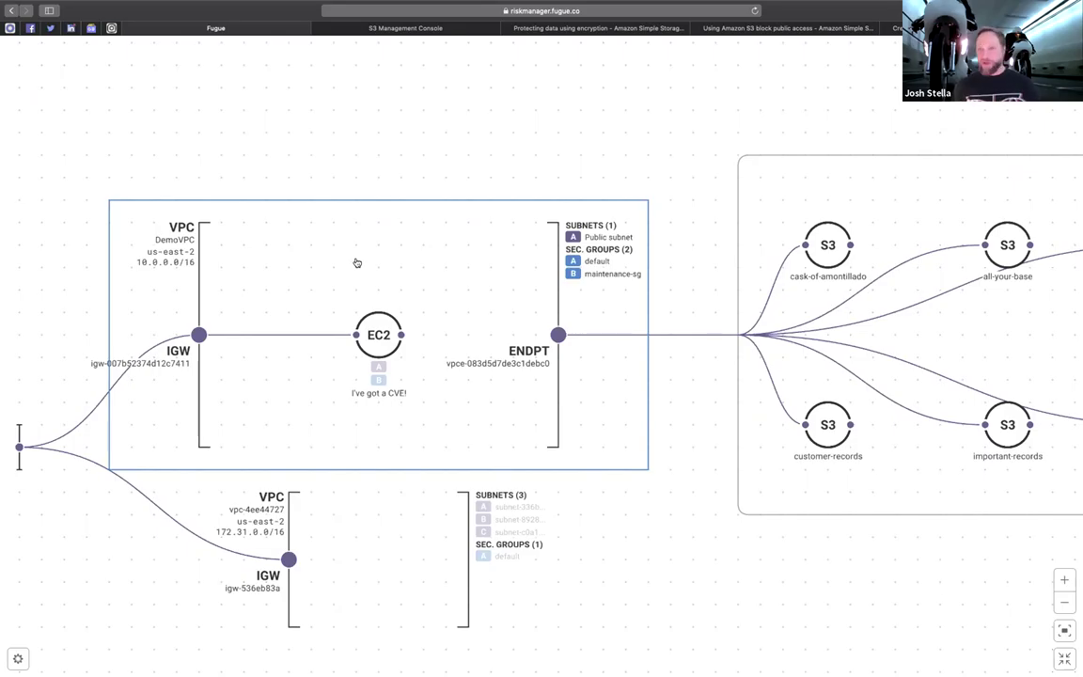
left_click(352, 265)
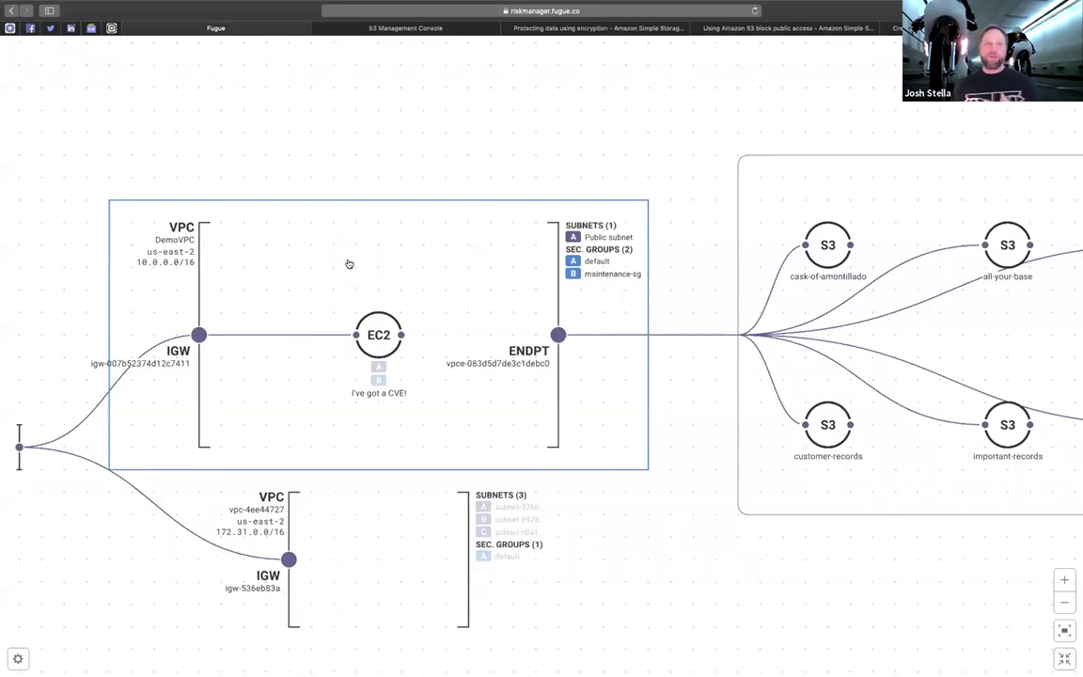
left_click(314, 237)
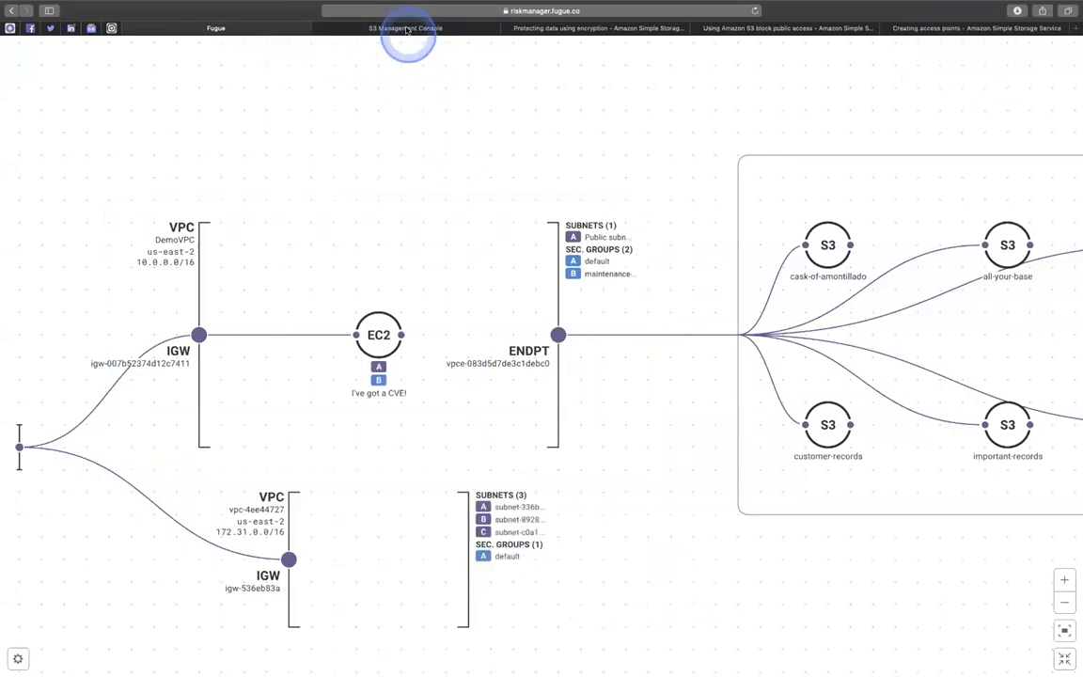
Switch to the S3 Management Console and start creating a new bucket
left_click(407, 29)
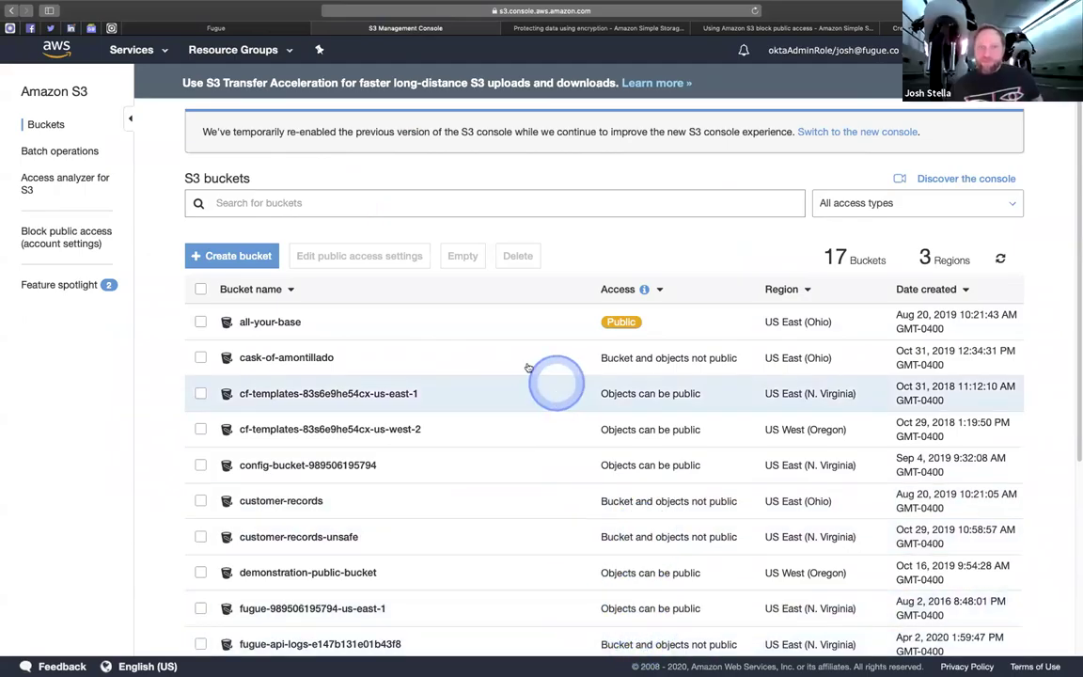
left_click(260, 255)
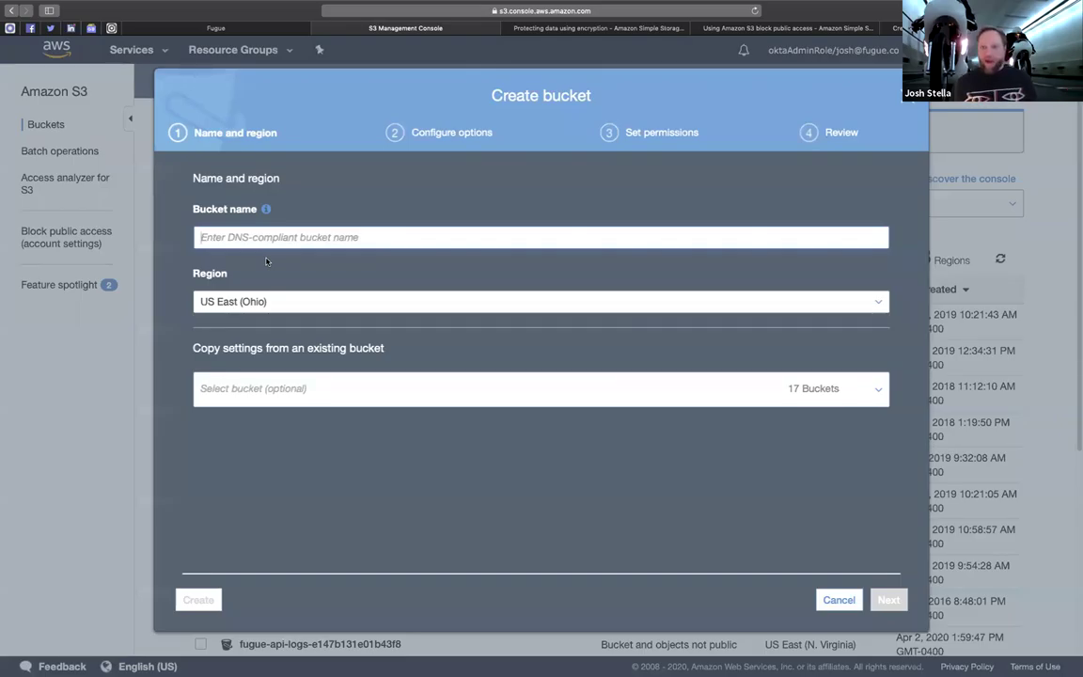
left_click(692, 618)
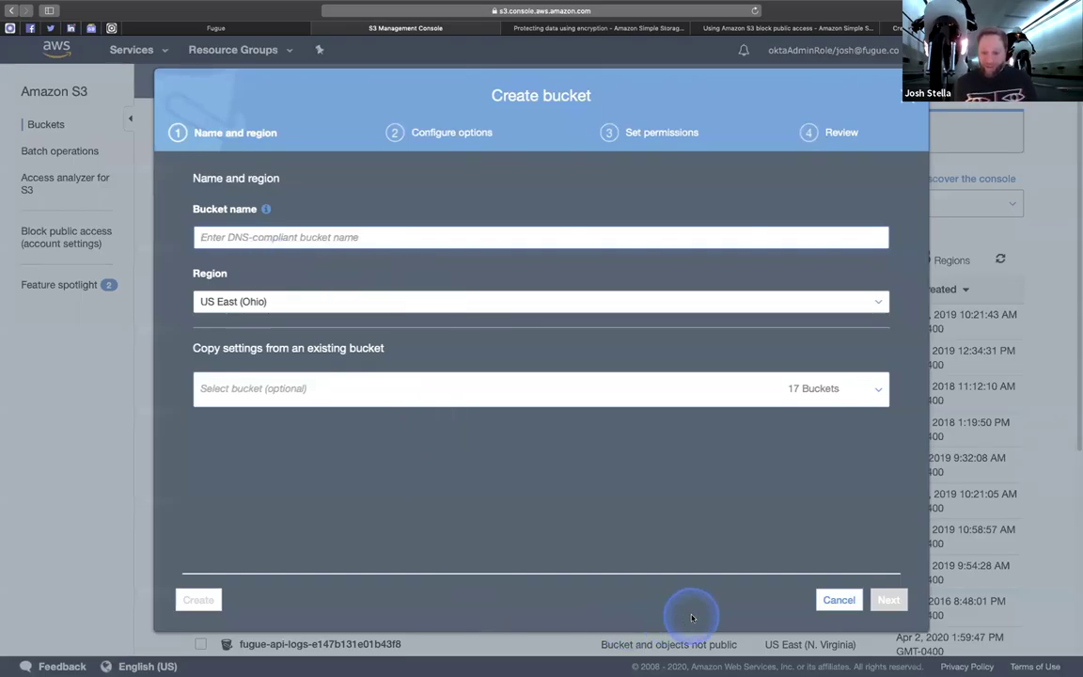
left_click(623, 478)
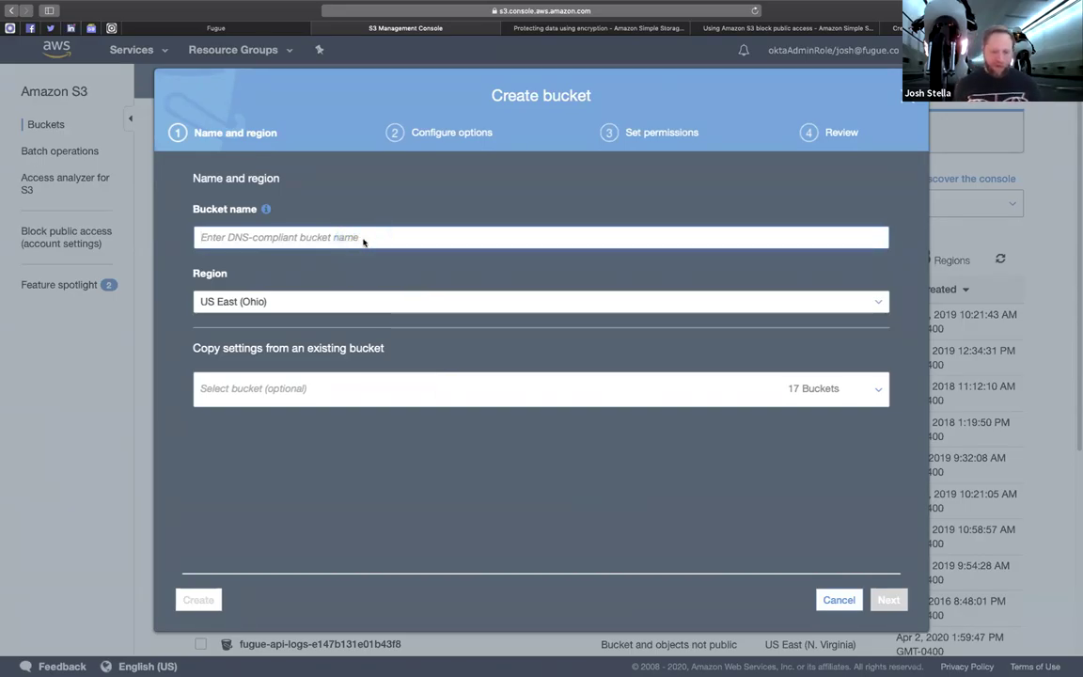
Name the new bucket mc-demonstration-bucket and enable versioning in its configuration options
type("mc-")
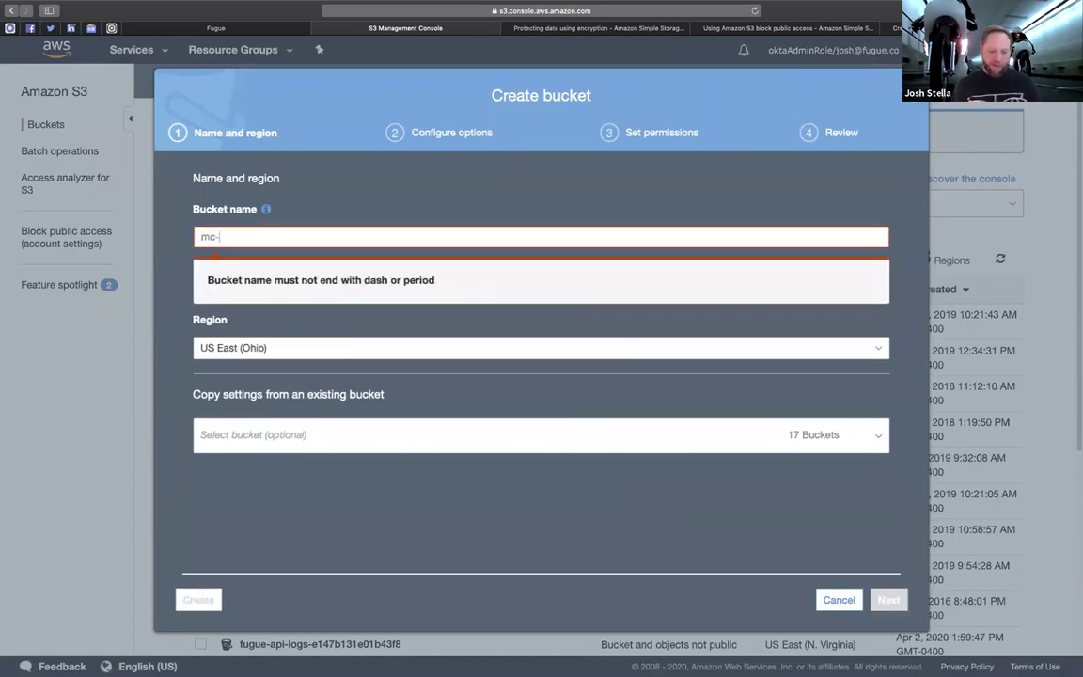
type("demonstration-bucket")
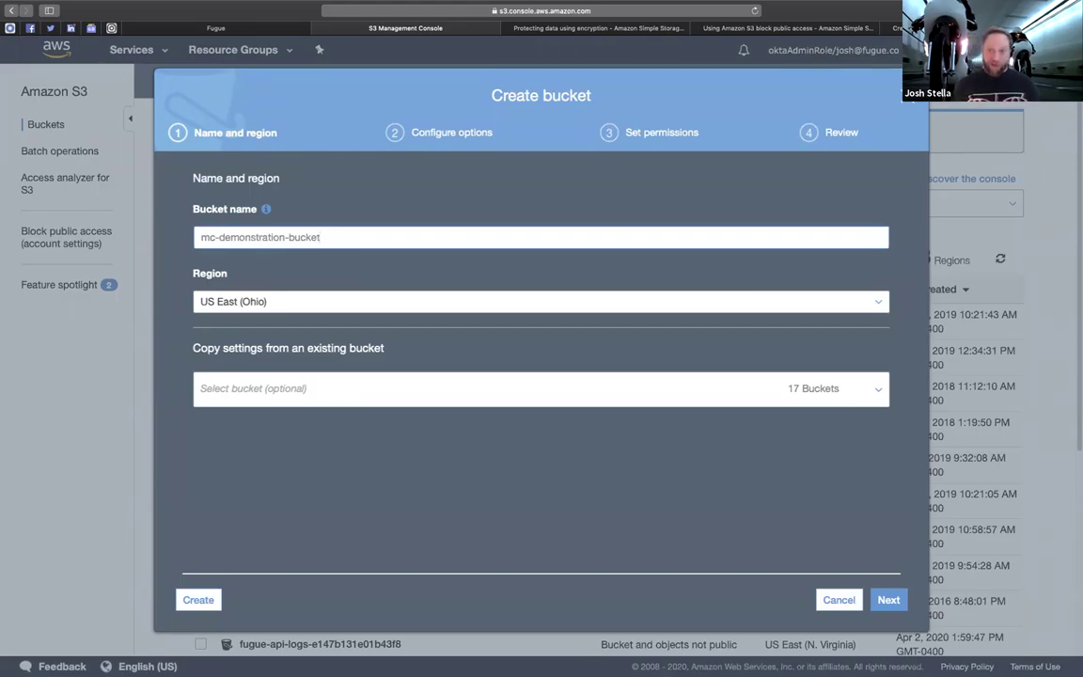
left_click(360, 241)
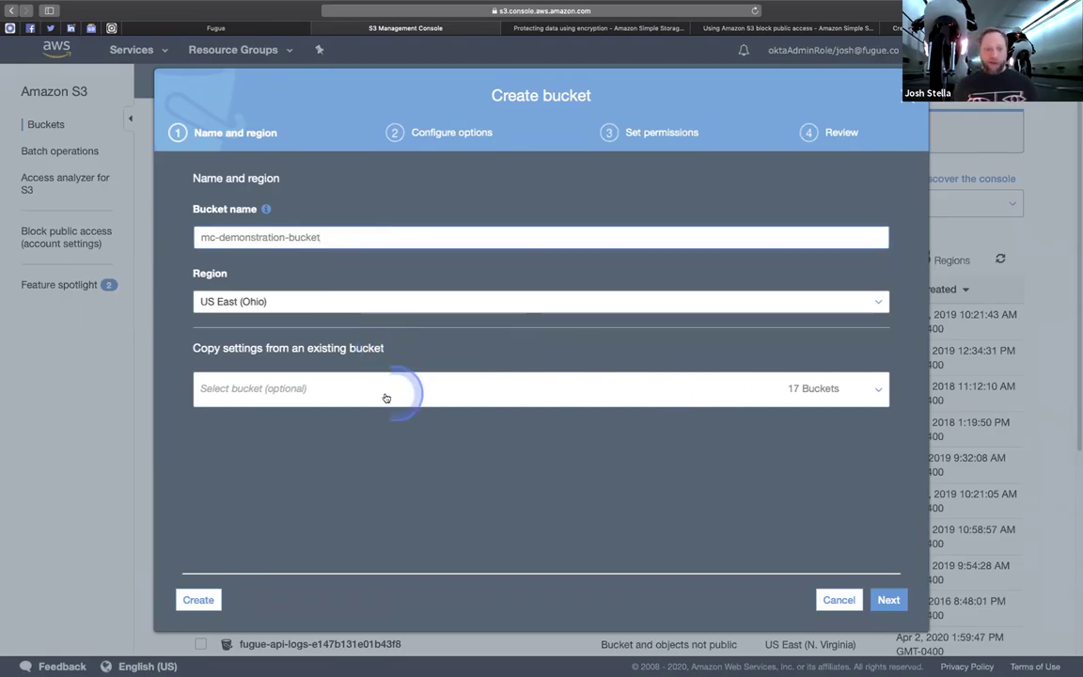
left_click(888, 599)
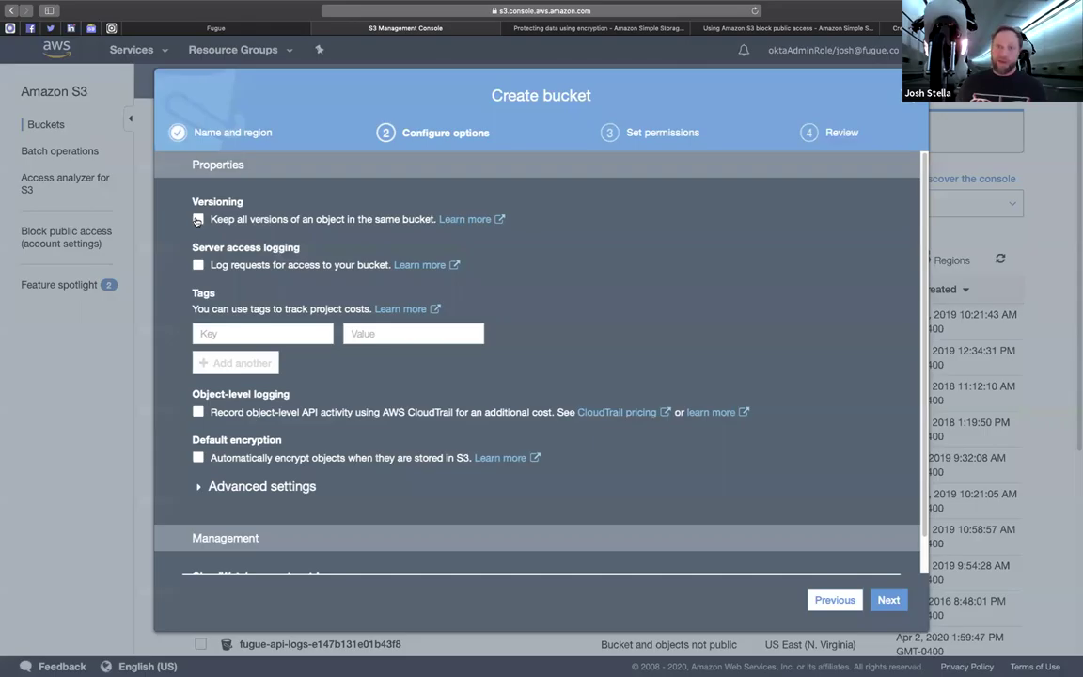
left_click(197, 219)
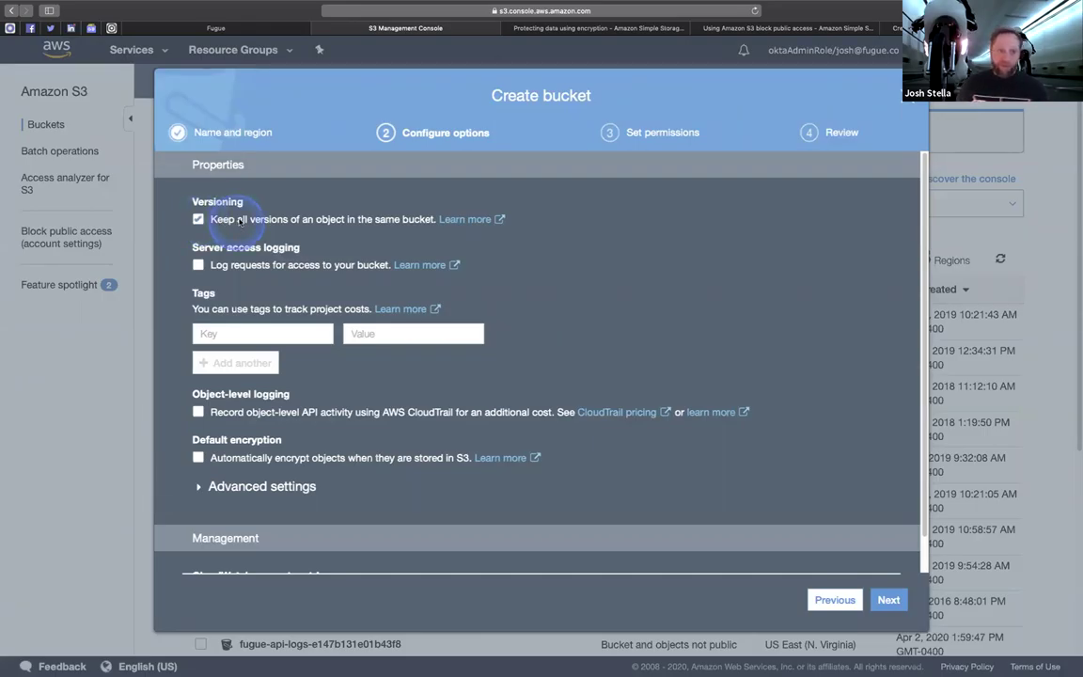
Enable server access logging with all-your-base as the target bucket and mc-logs- as the target prefix
left_click(199, 265)
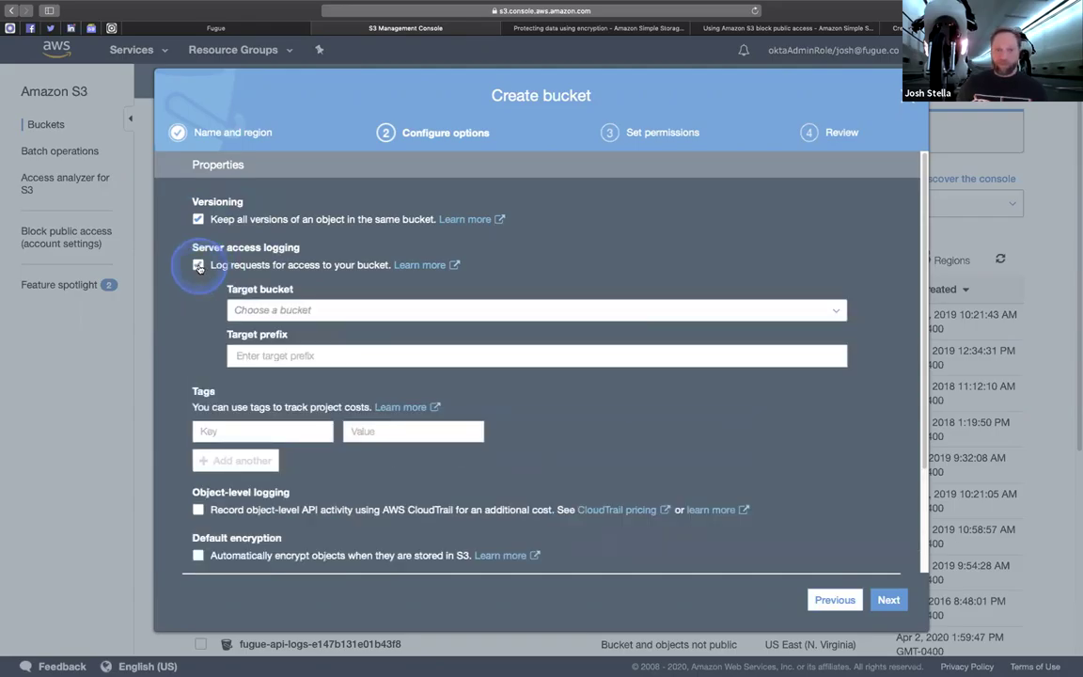
left_click(310, 310)
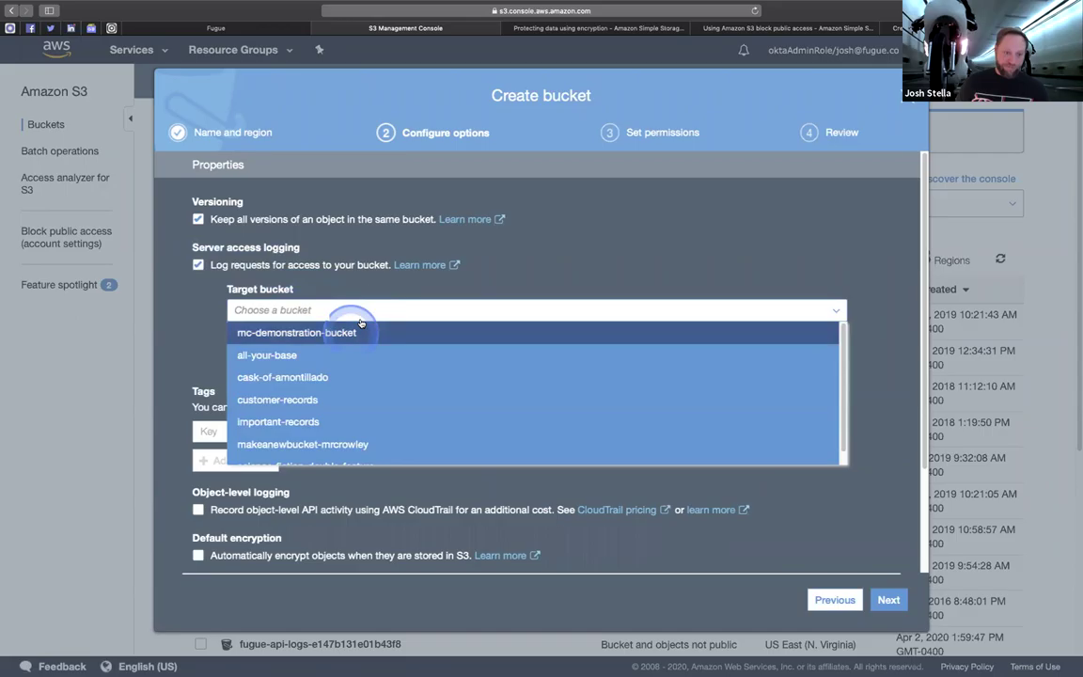
left_click(357, 331)
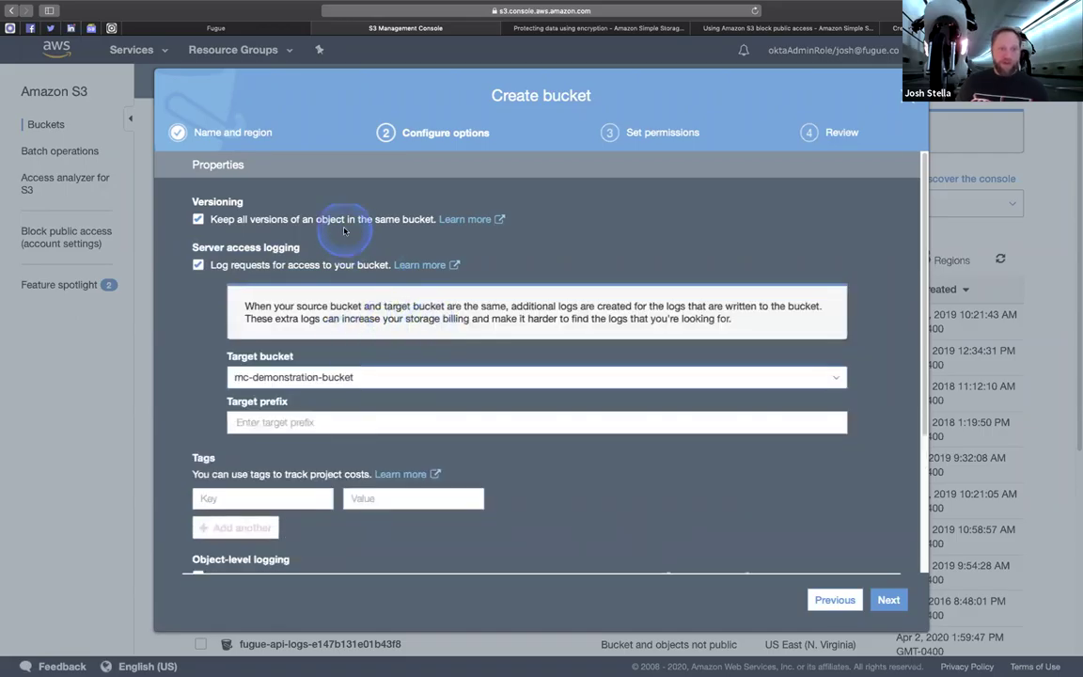
left_click(307, 379)
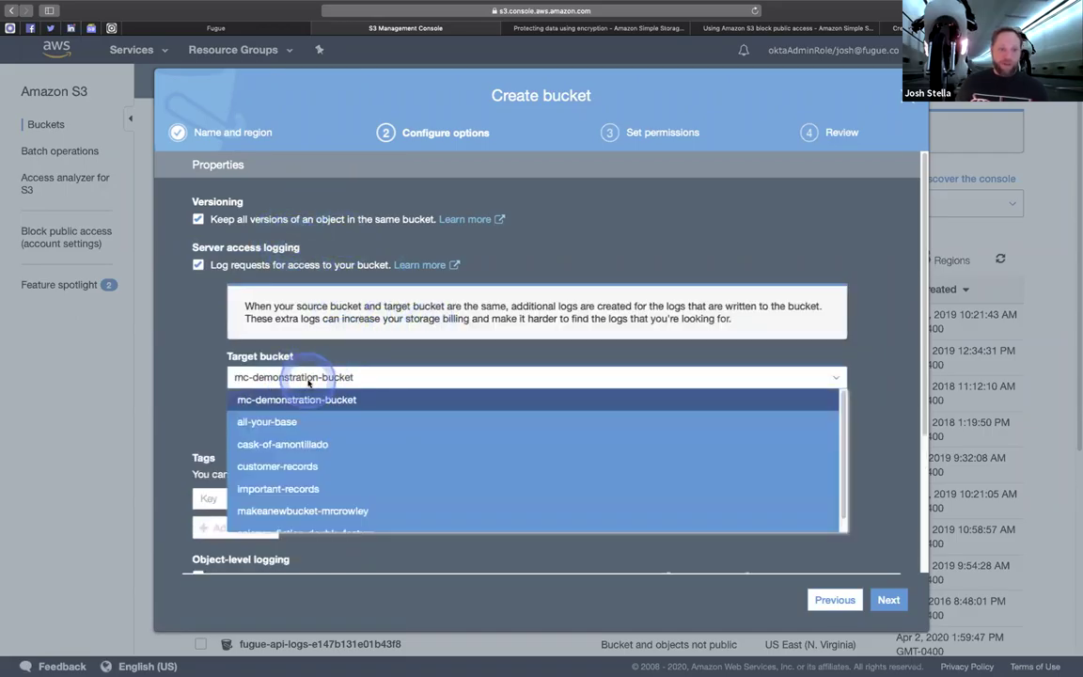
left_click(330, 421)
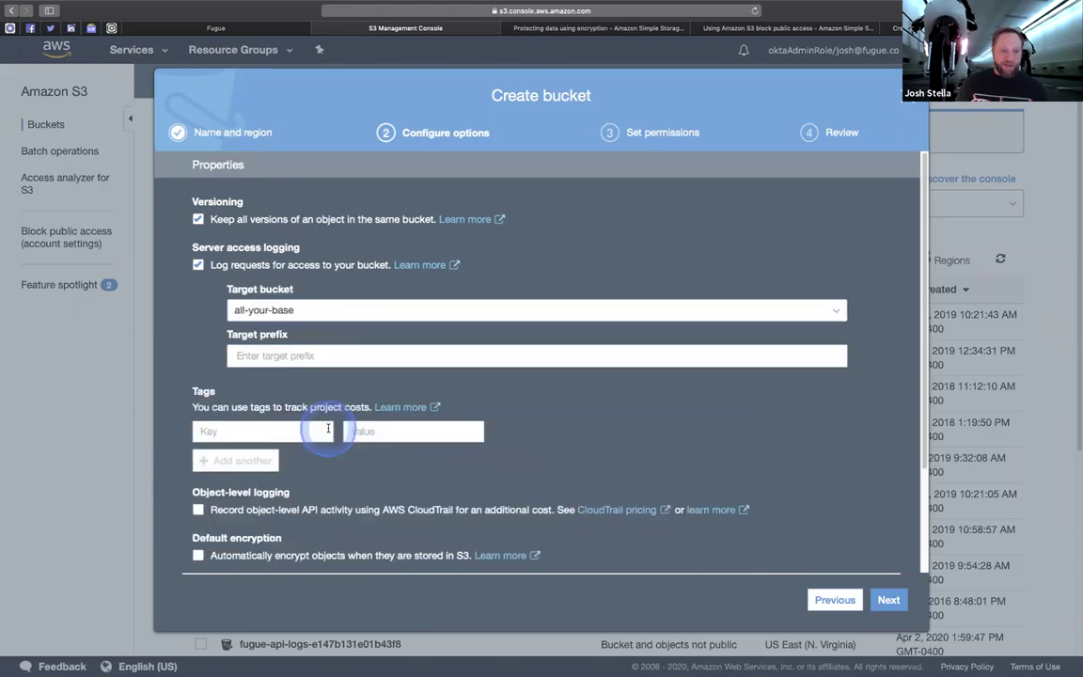
left_click(348, 356)
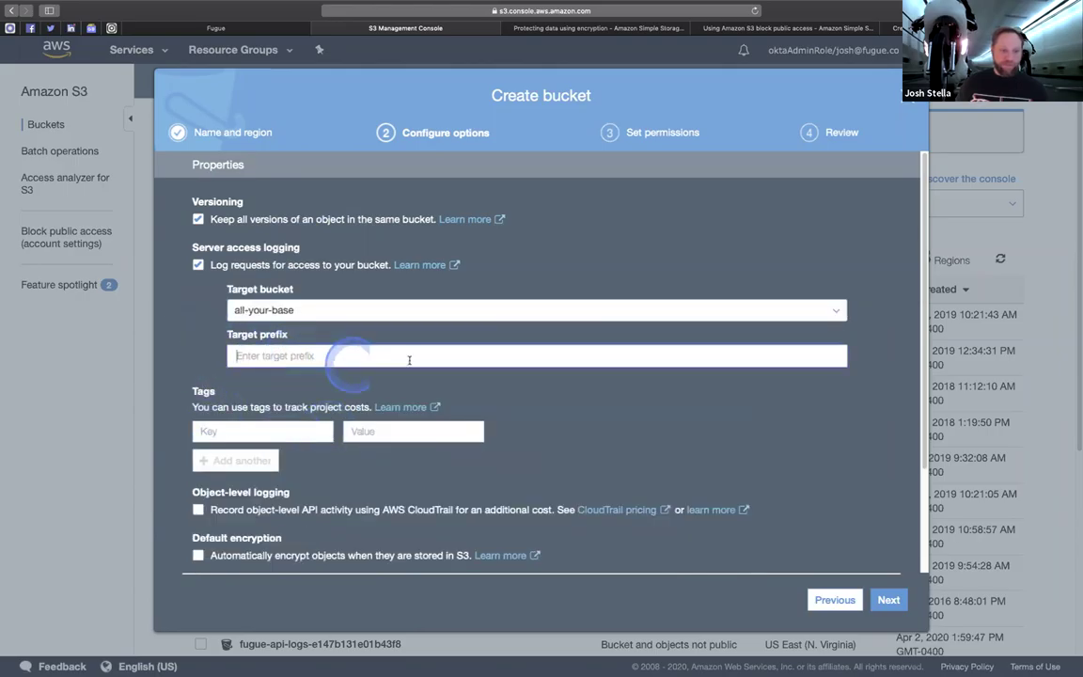
type("mc-logs-")
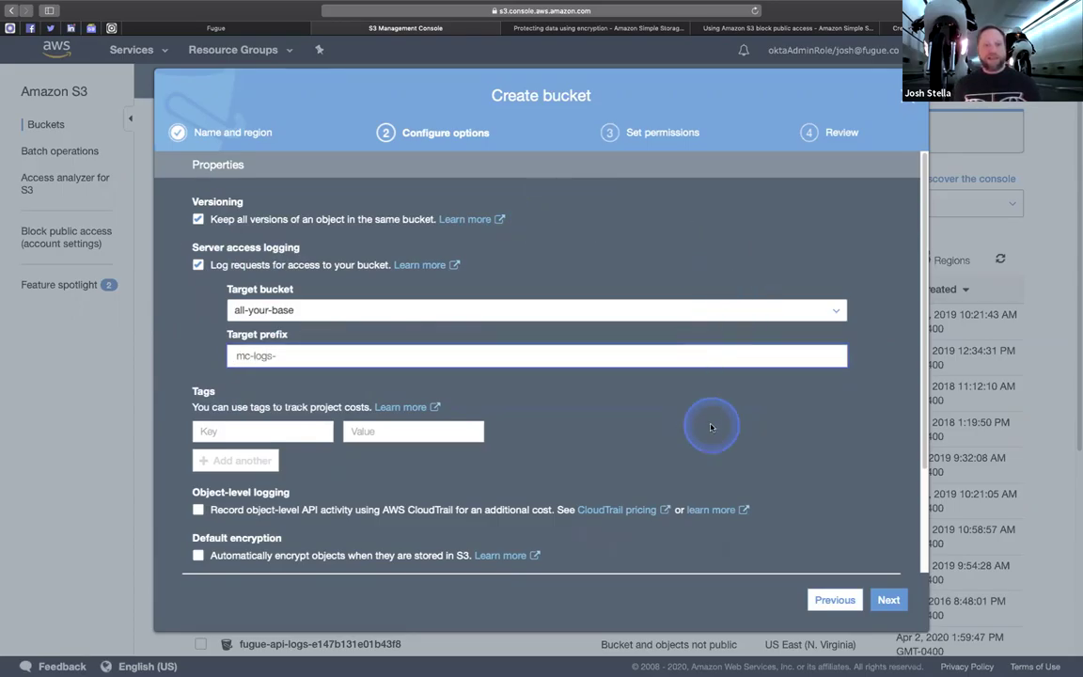
Enable object-level logging to view its CloudTrail trail and event options, and disable it again
scroll(705, 426, "down", 3)
scroll(708, 426, "up", 1)
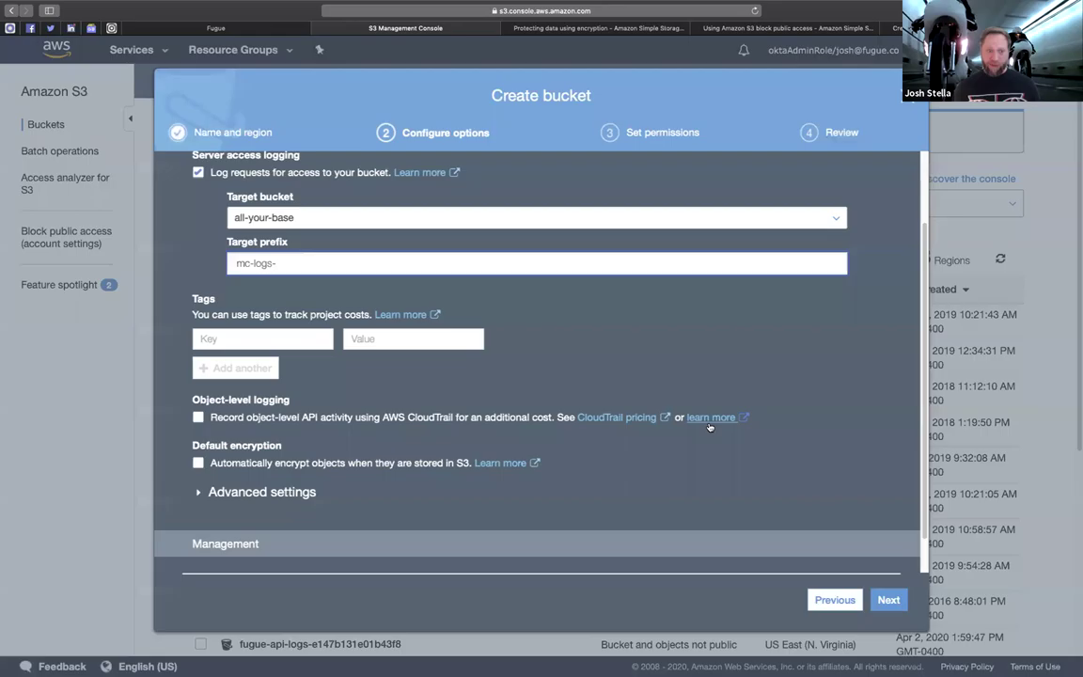
scroll(634, 392, "down", 2)
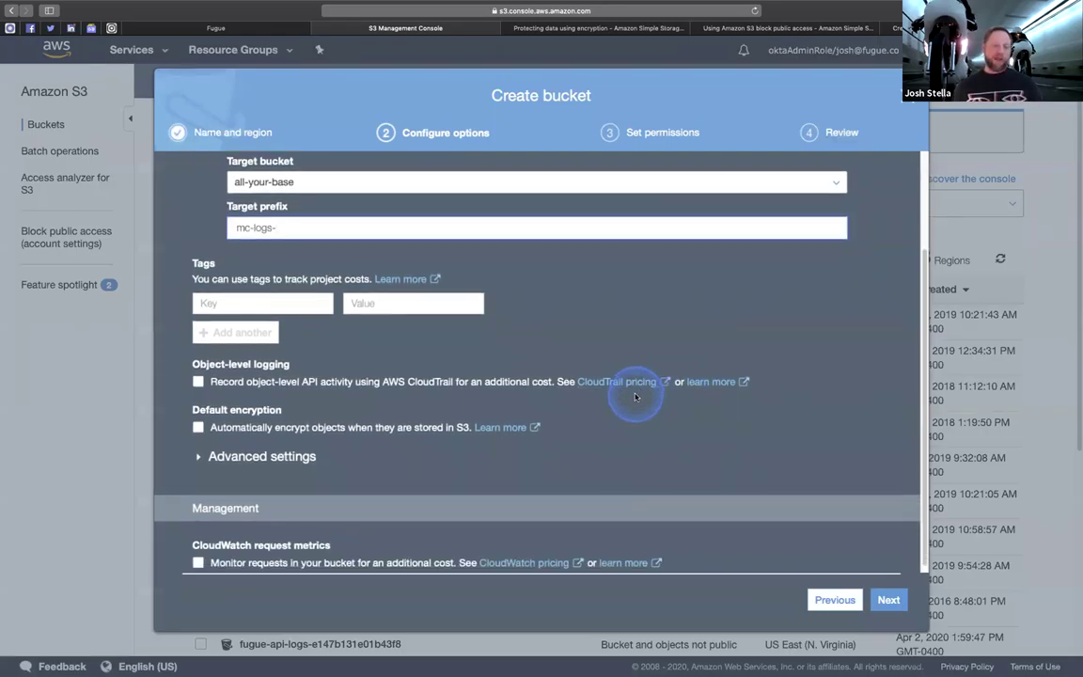
scroll(635, 396, "down", 1)
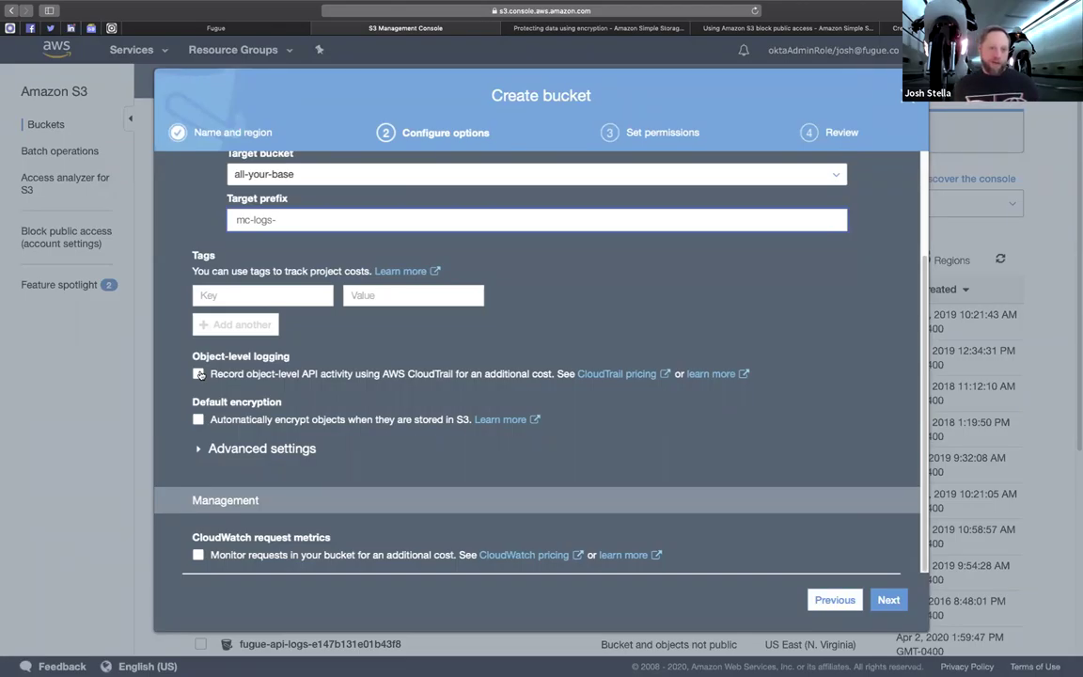
left_click(198, 374)
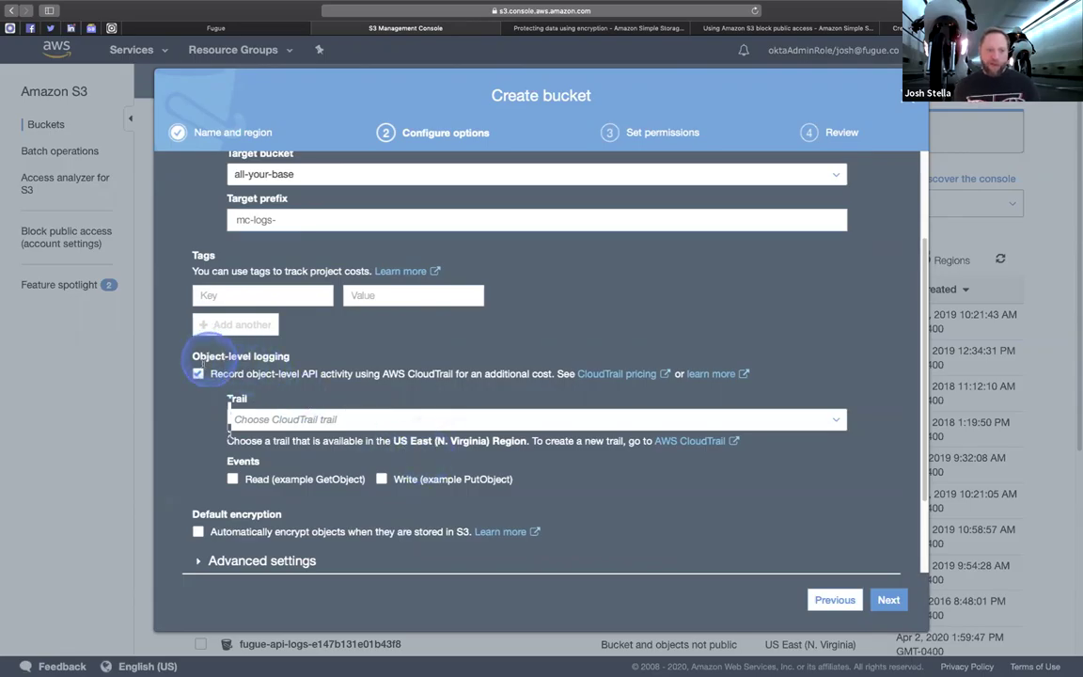
left_click(197, 374)
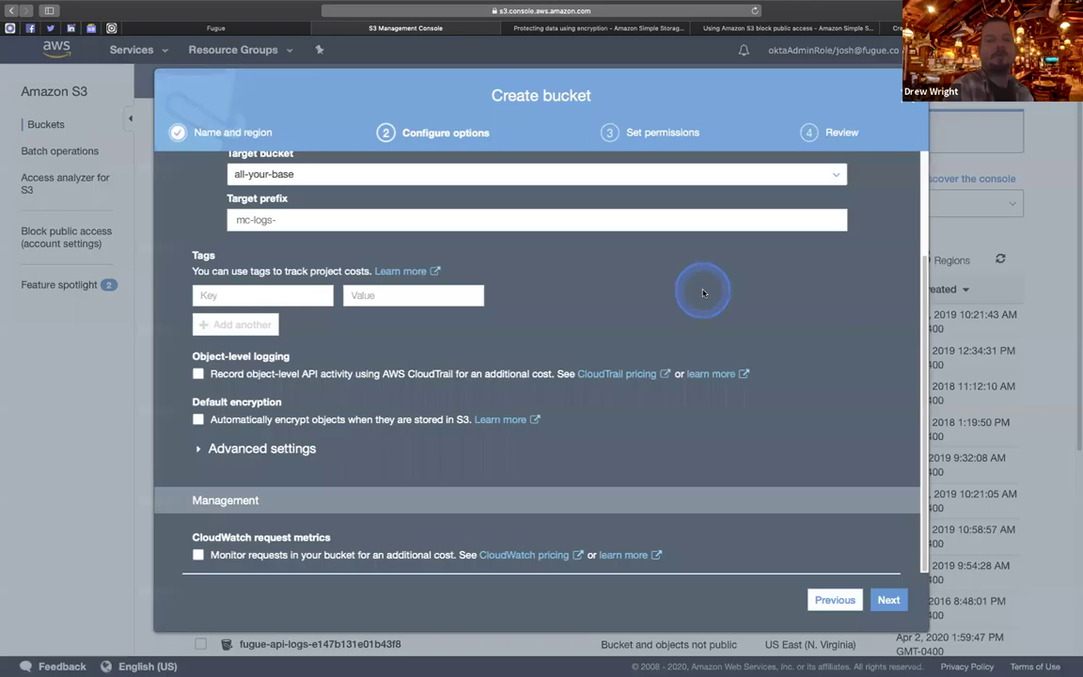
Open the Amazon S3 server access logging documentation and review the requirements for enabling logging and choosing a target bucket
scroll(695, 299, "up", 3)
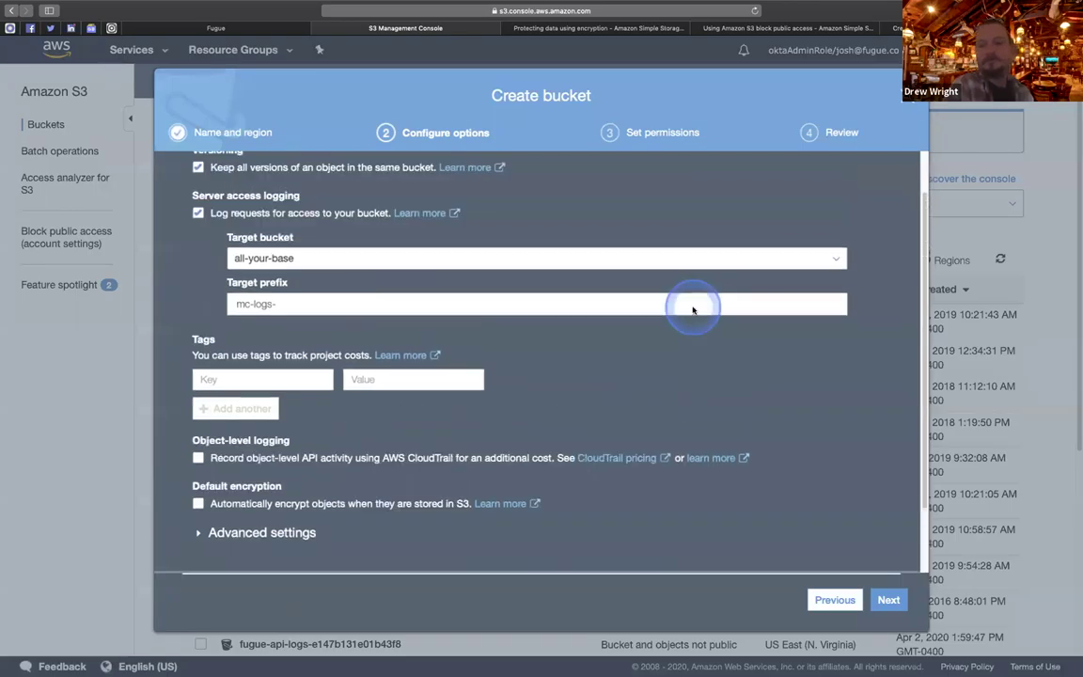
scroll(692, 307, "up", 1)
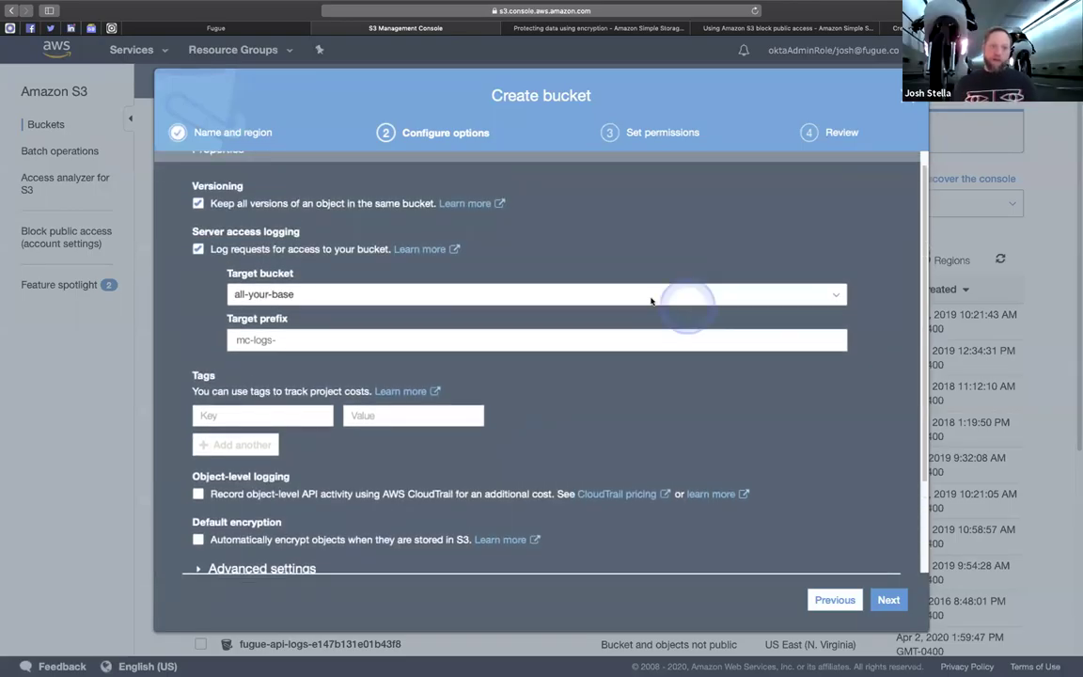
left_click(419, 249)
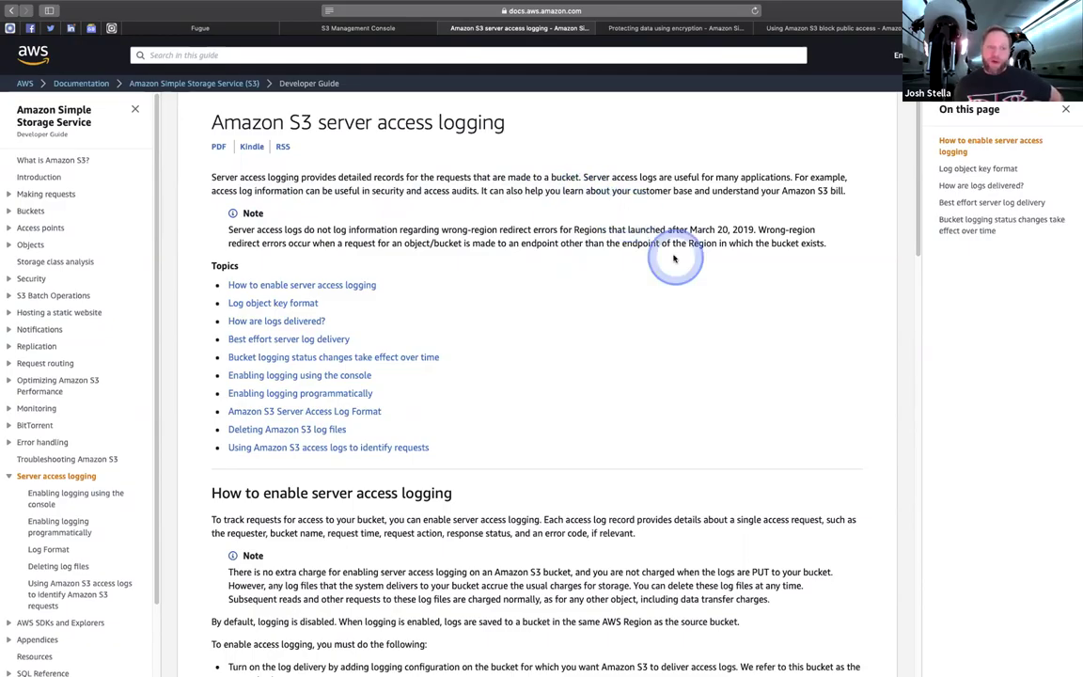
scroll(675, 263, "down", 5)
scroll(677, 265, "down", 10)
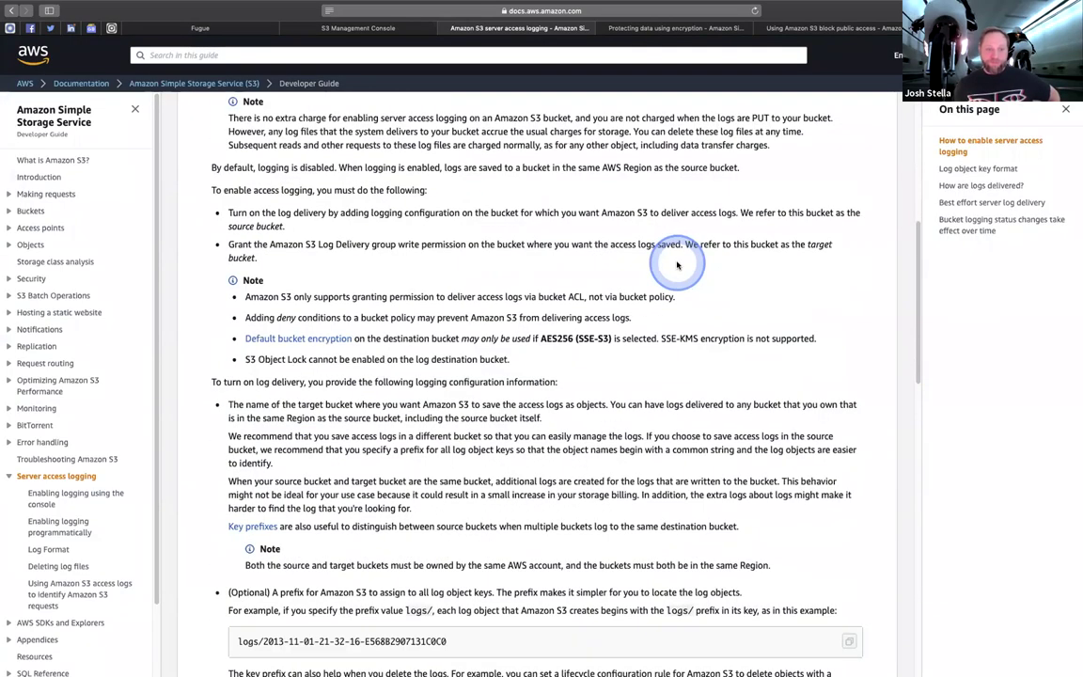
scroll(676, 266, "up", 5)
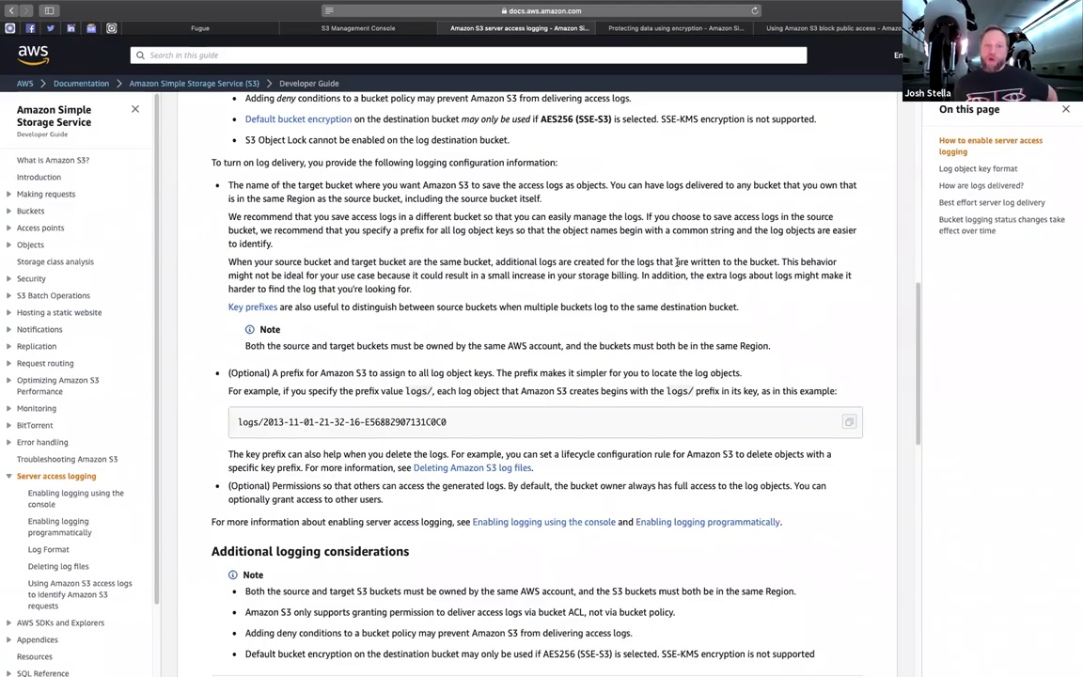
scroll(674, 268, "up", 10)
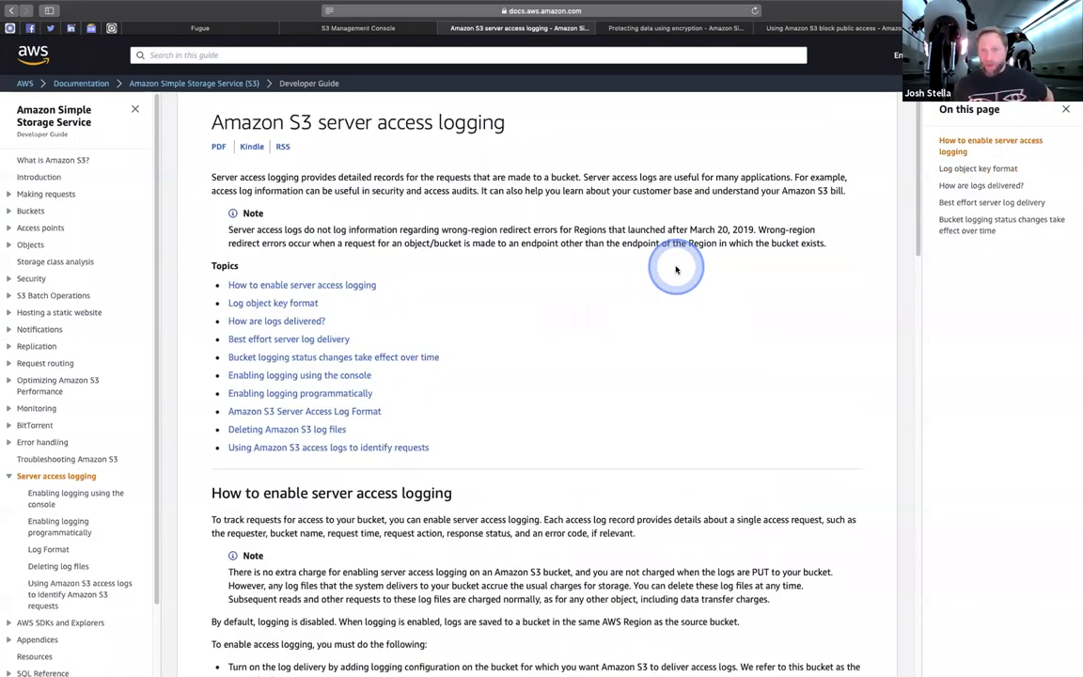
left_click(673, 263)
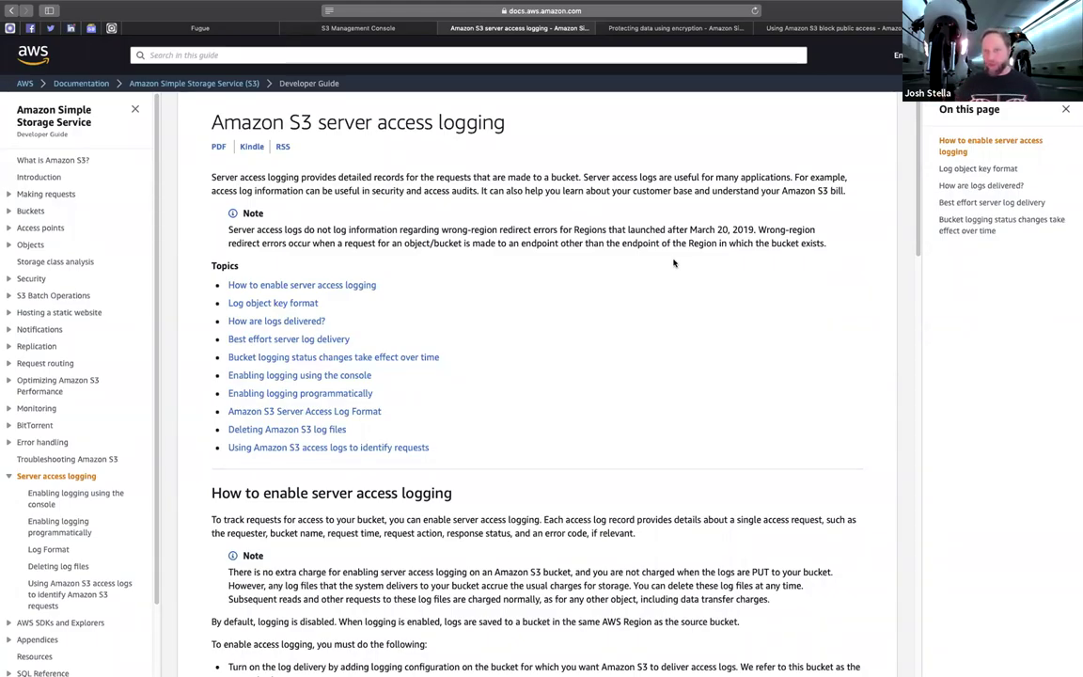
Return to the bucket configuration, turn off server access logging, and enable default encryption with AES-256
left_click(386, 29)
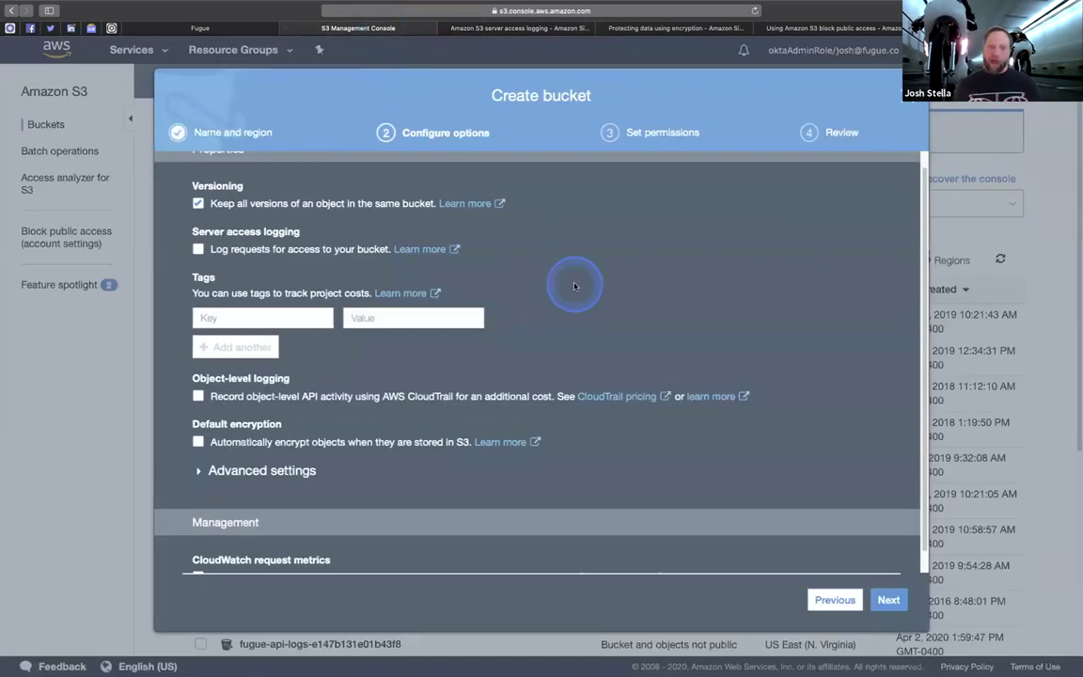
scroll(574, 286, "down", 1)
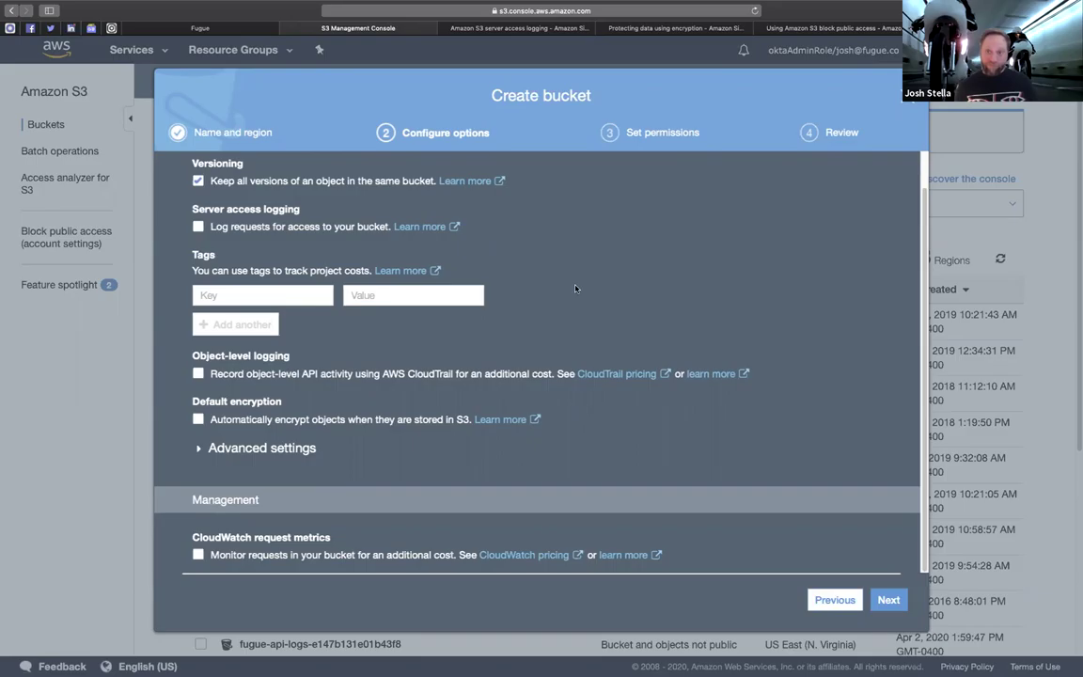
left_click(395, 355)
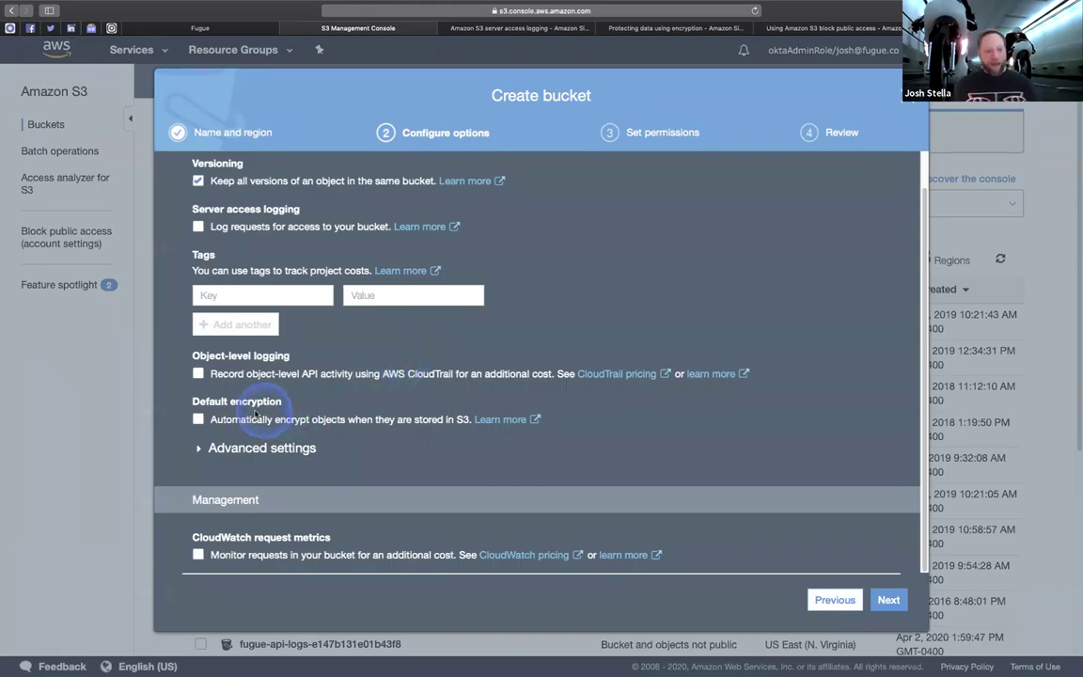
left_click(198, 419)
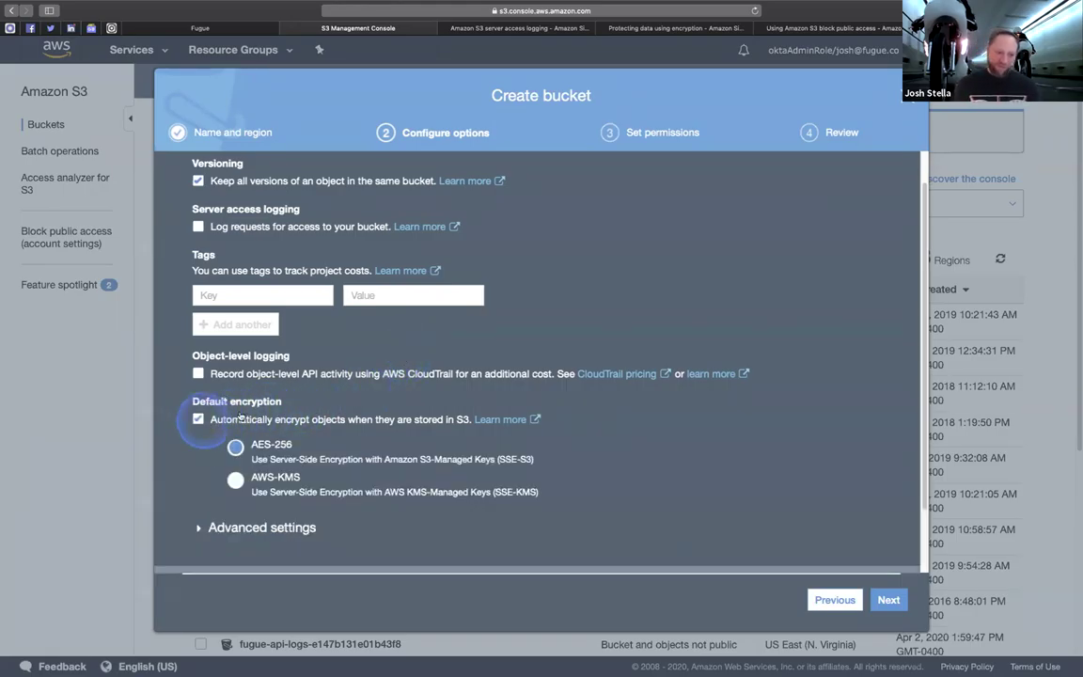
scroll(489, 367, "down", 2)
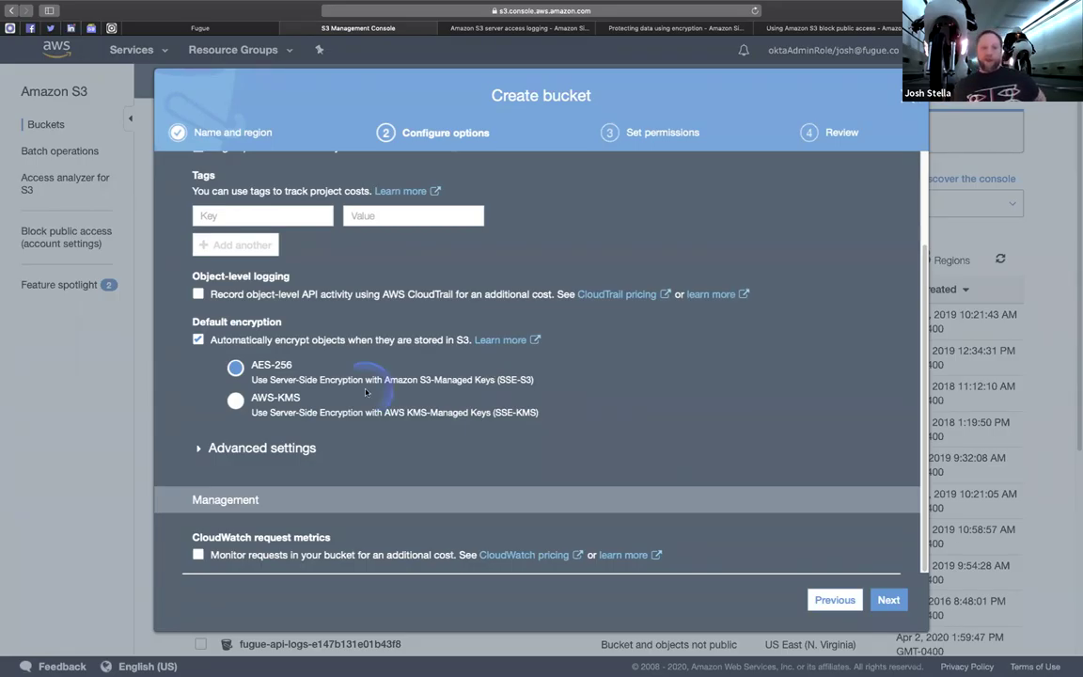
Switch the default encryption to AWS-KMS with the aws/s3 key
left_click(235, 401)
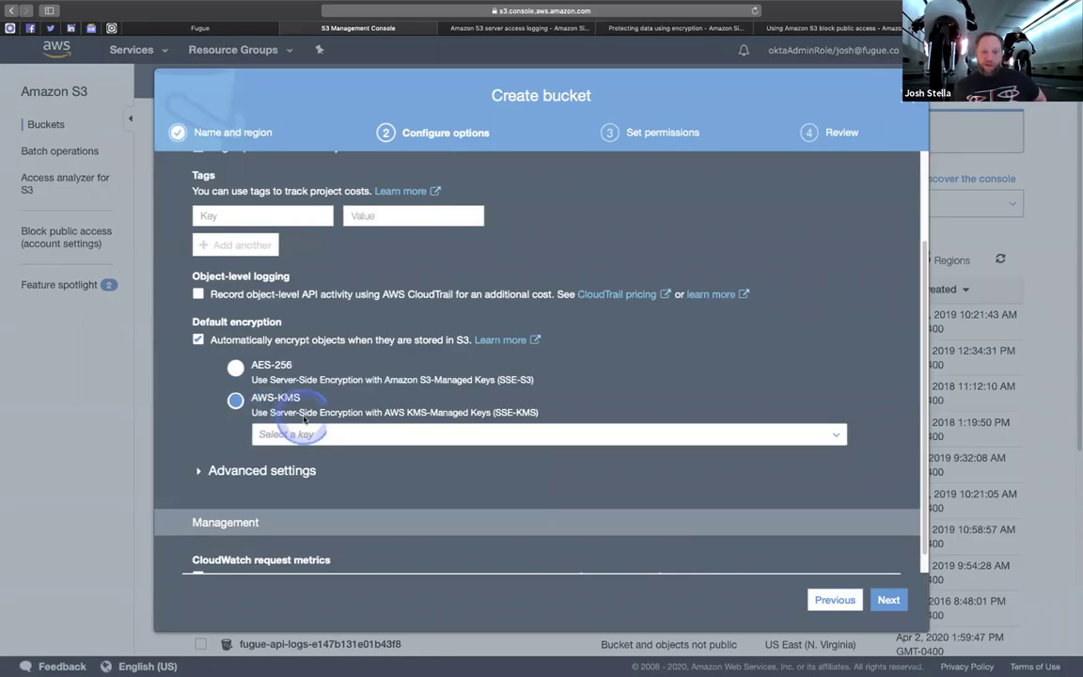
left_click(306, 434)
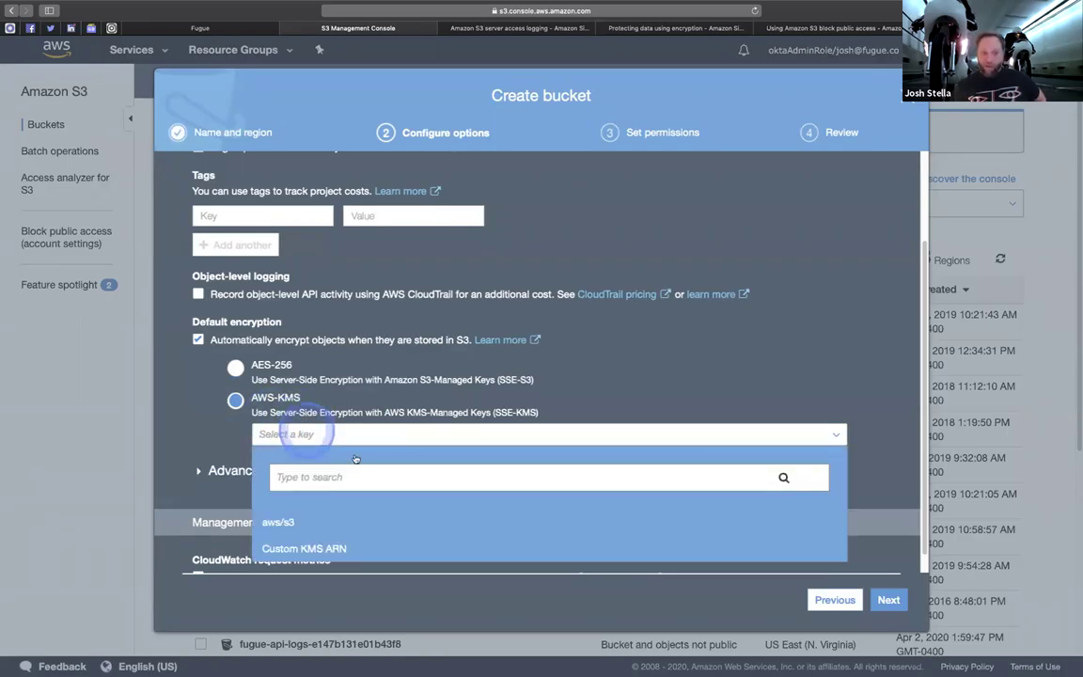
left_click(274, 523)
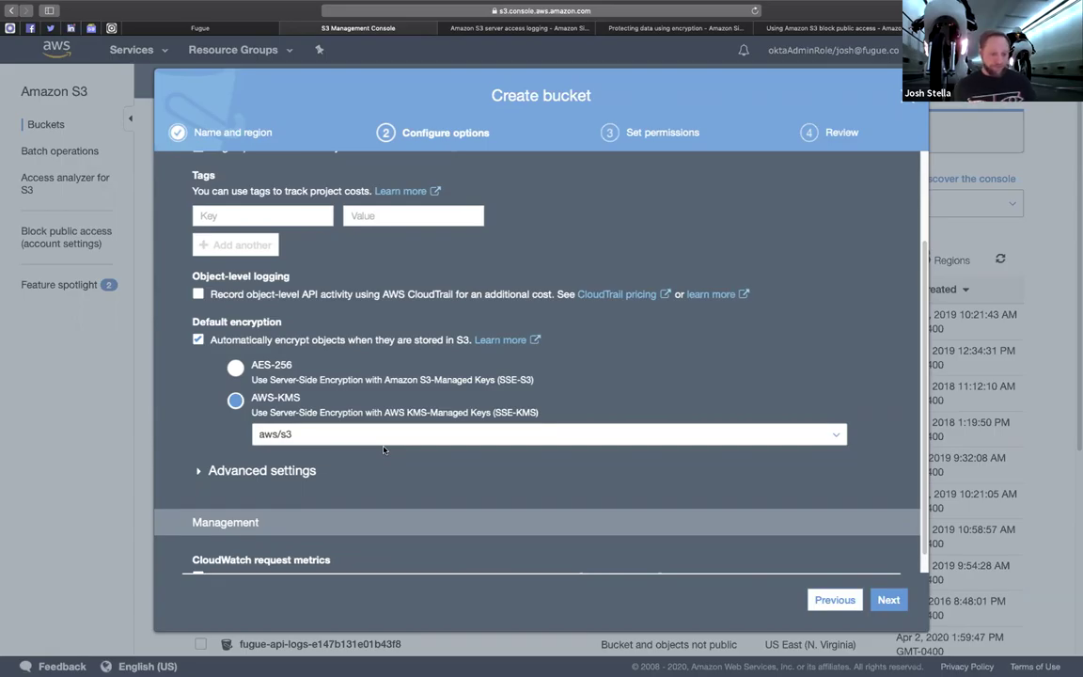
Expand the advanced settings to view the object lock option, leave it off, and proceed to the permissions stage
left_click(194, 470)
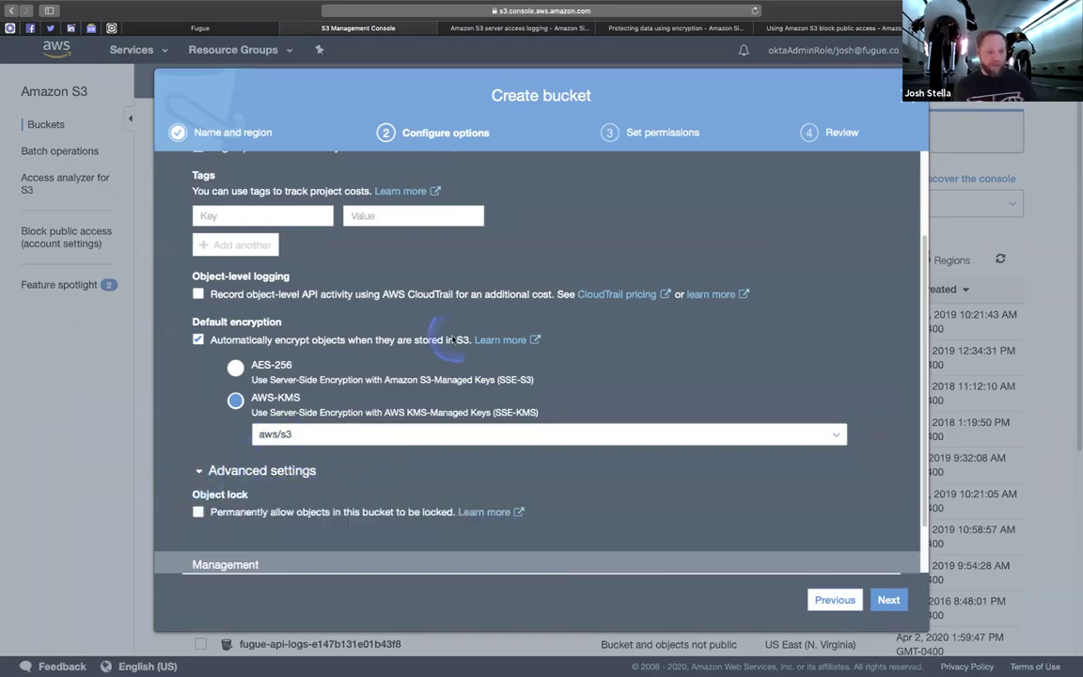
scroll(452, 343, "down", 2)
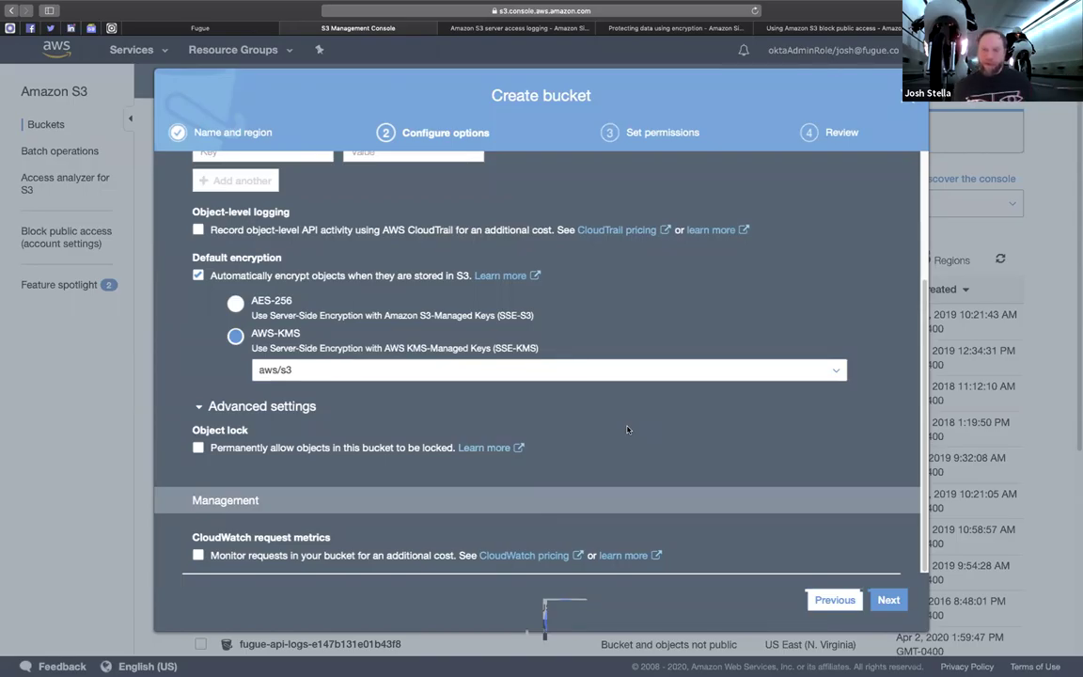
left_click(887, 599)
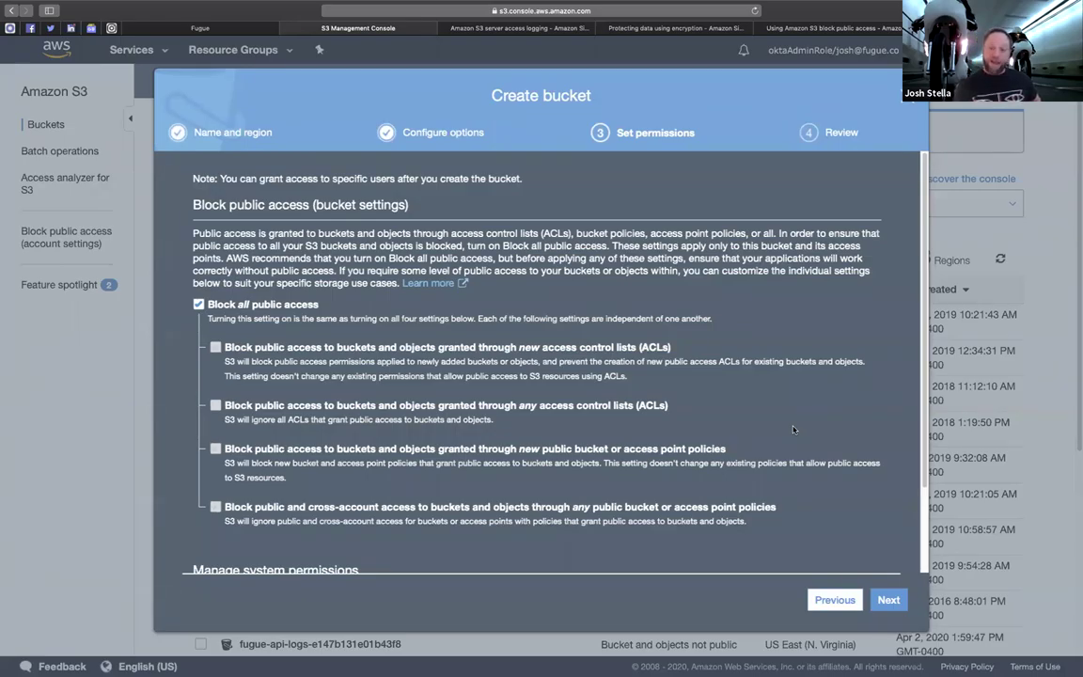
Review the Block all public access setting and its four individual ACL and policy options
left_click(809, 421)
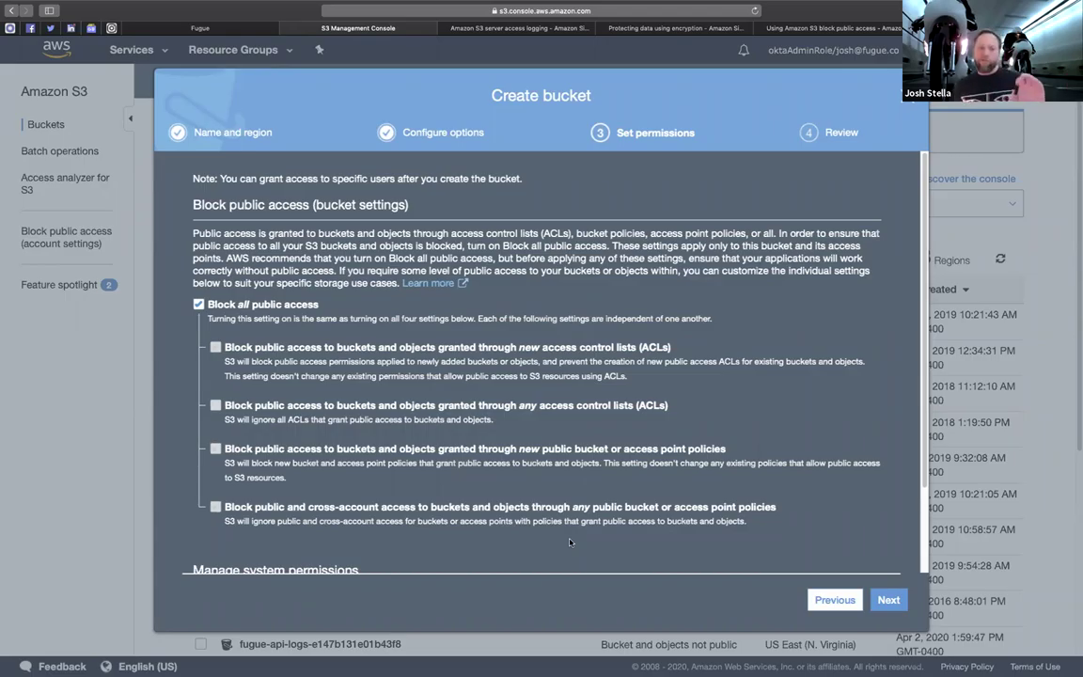
left_click(198, 305)
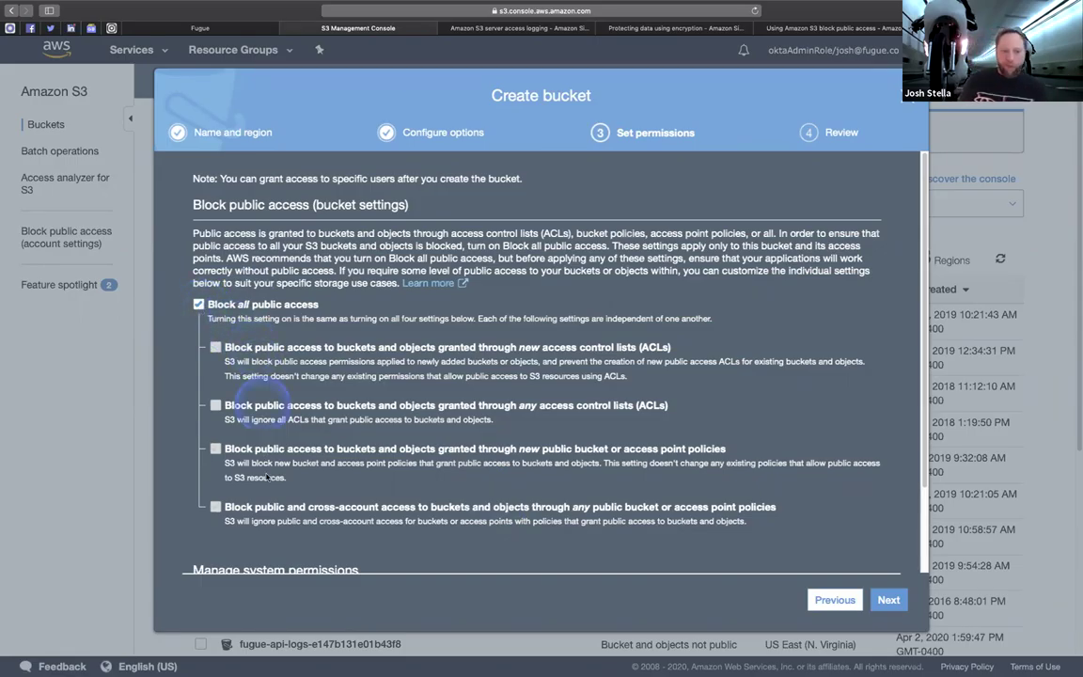
left_click(275, 508)
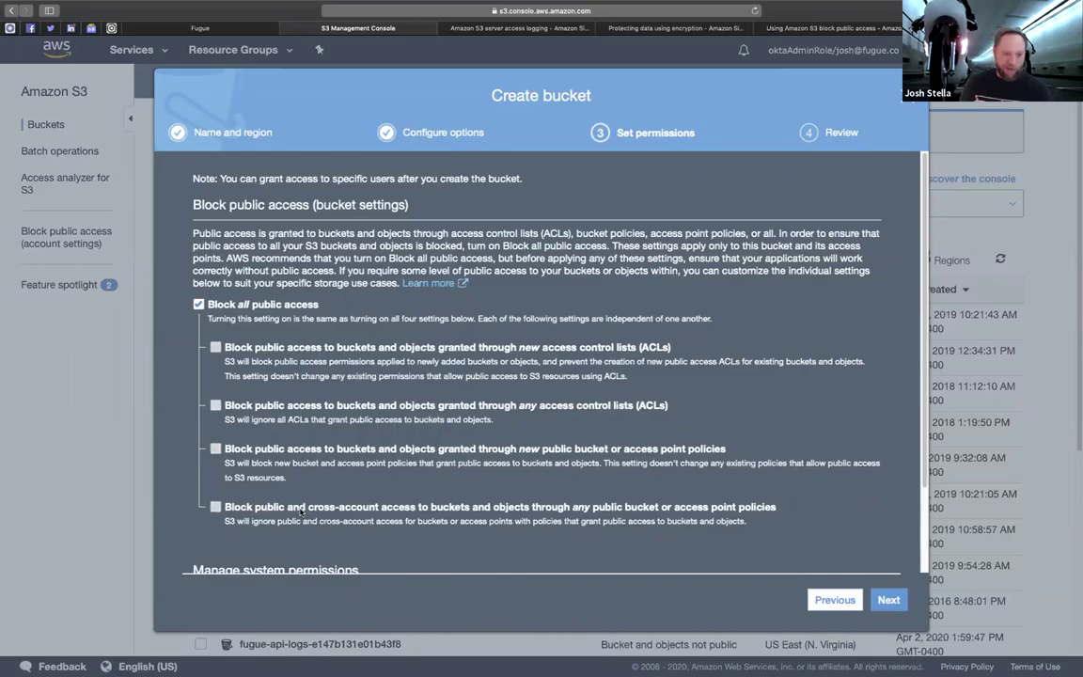
left_click(229, 354)
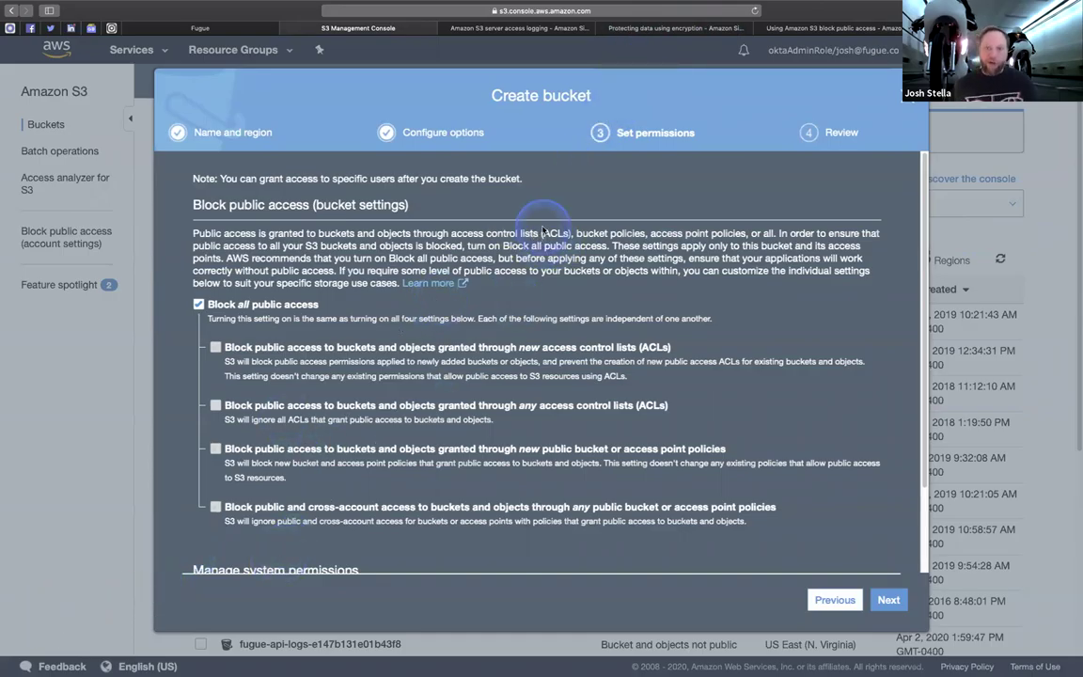
Open the Using Amazon S3 block public access documentation and read through to the table of block public access settings
left_click(831, 28)
scroll(814, 267, "down", 1)
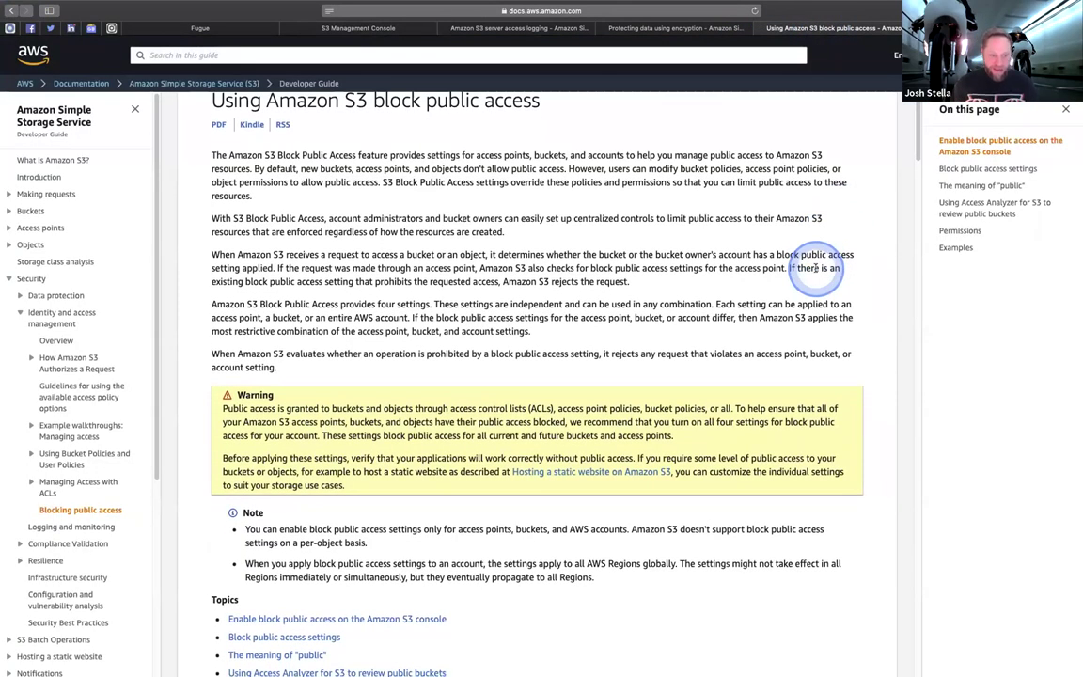
scroll(813, 267, "down", 4)
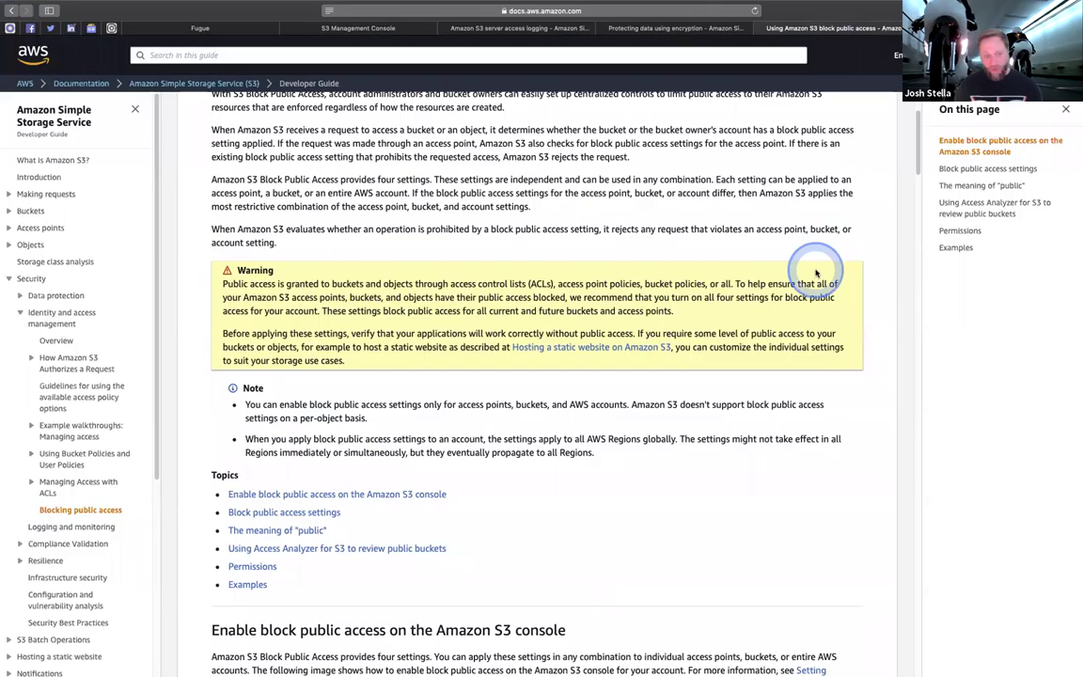
scroll(816, 273, "down", 8)
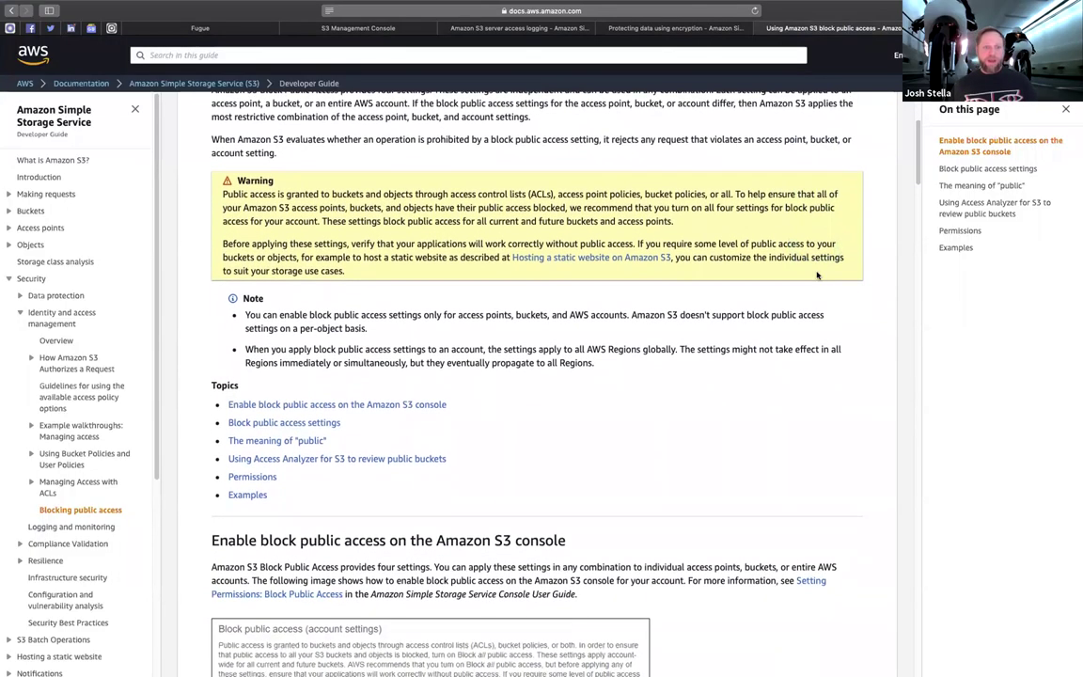
scroll(817, 280, "down", 4)
scroll(816, 279, "up", 1)
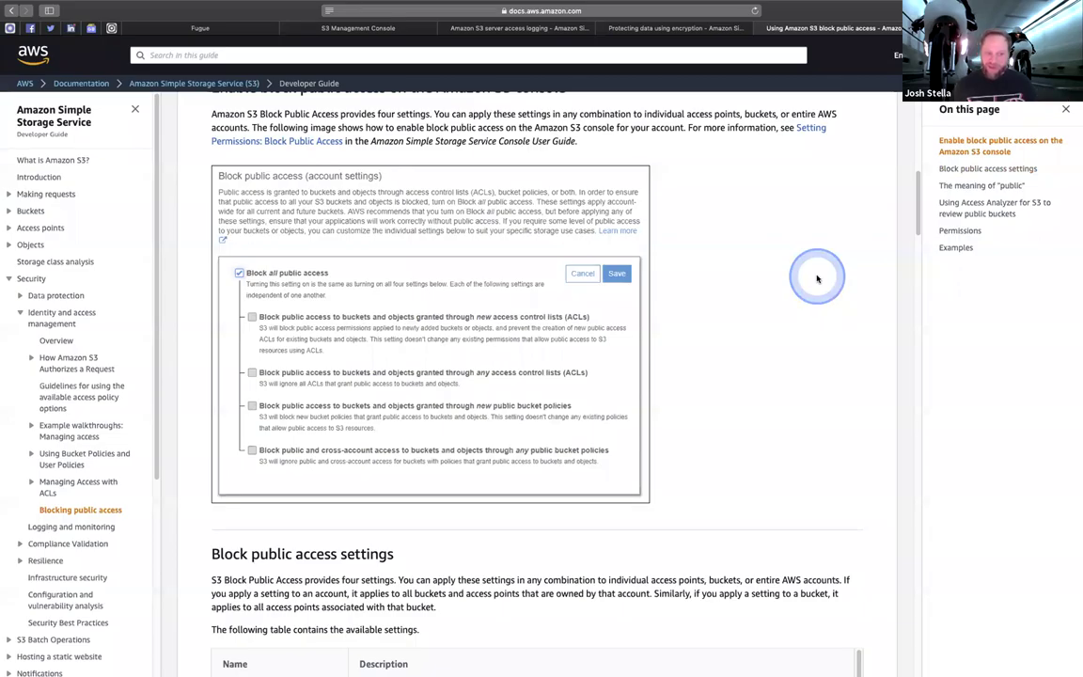
scroll(732, 244, "down", 3)
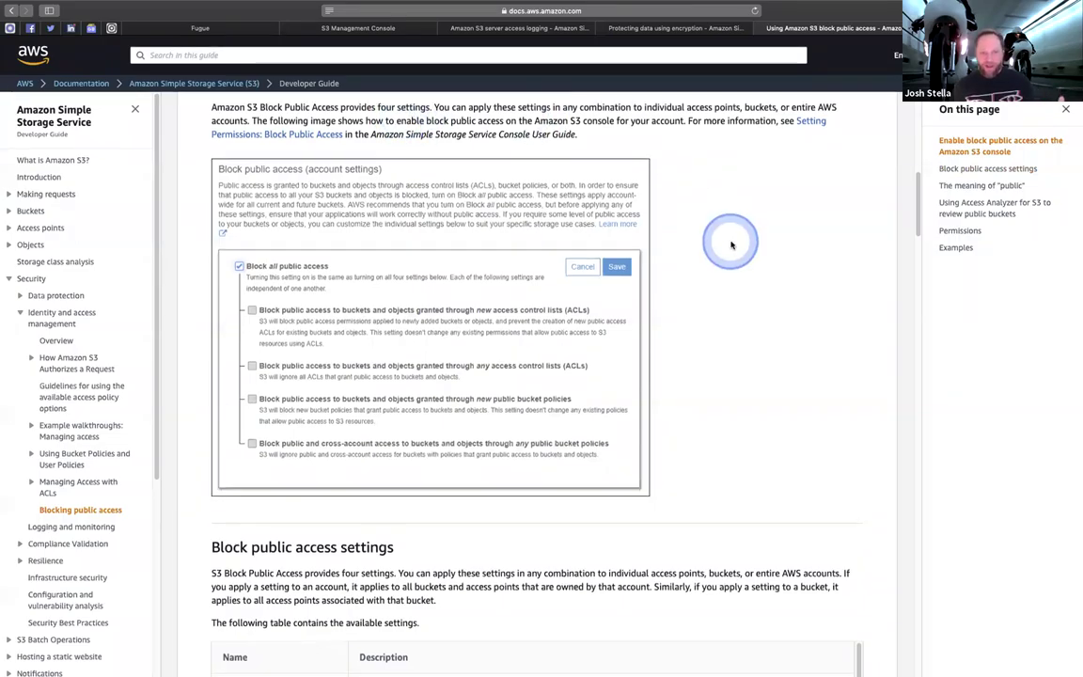
scroll(733, 247, "down", 4)
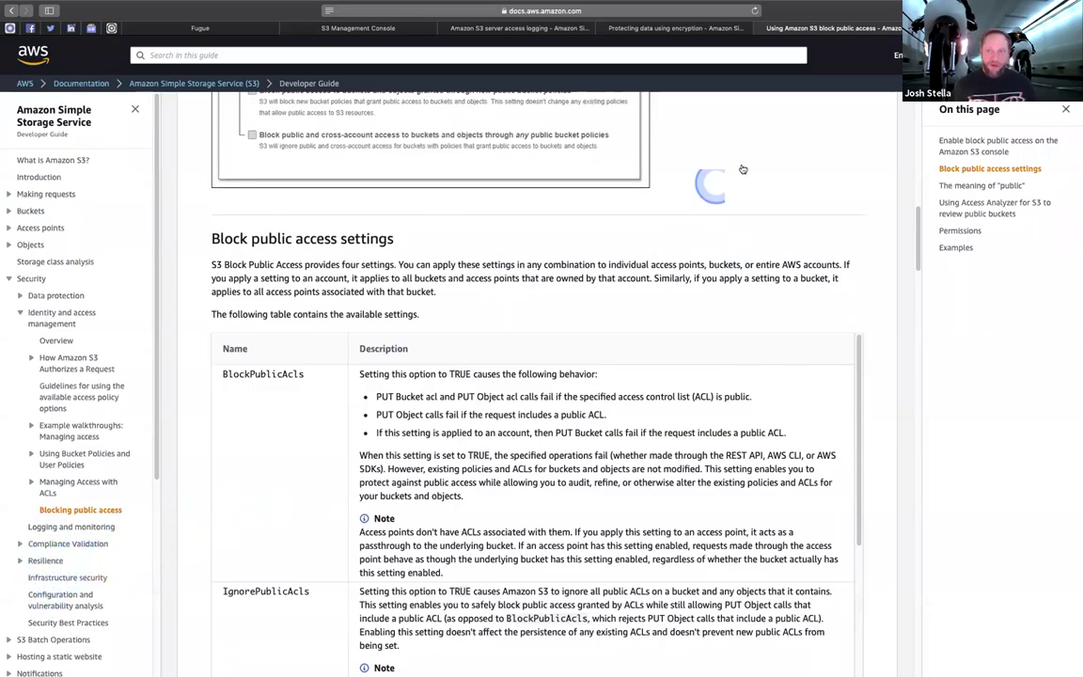
Examine the BlockPublicAcls and IgnorePublicAcls descriptions in the settings table, focusing on what setting BlockPublicAcls to TRUE does
left_click(45, 622)
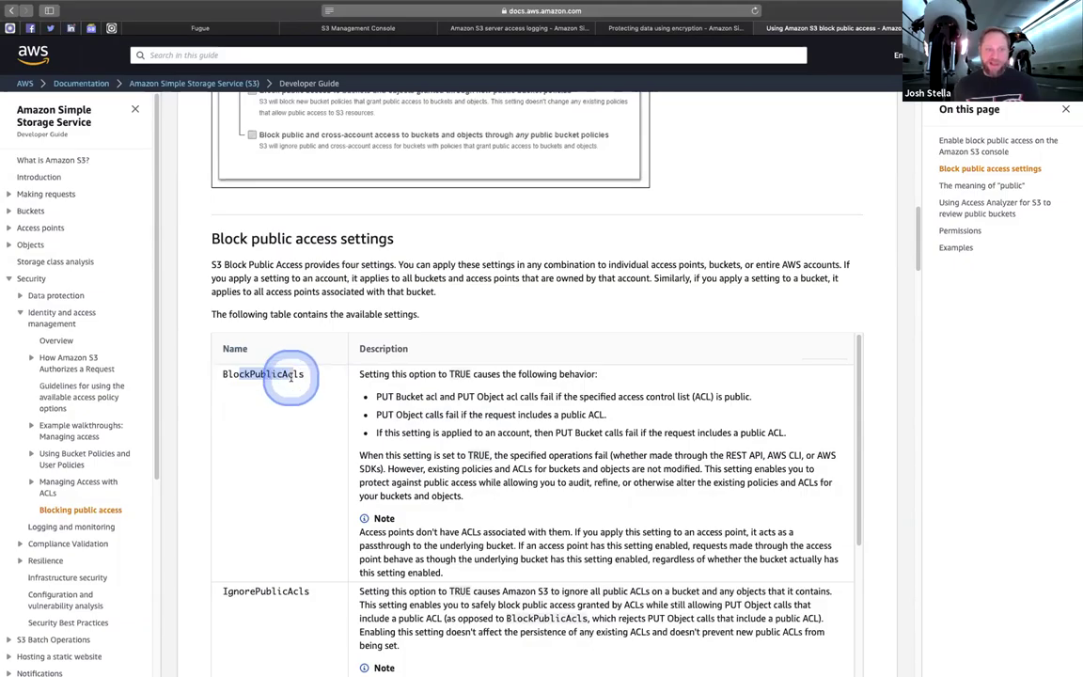
scroll(522, 432, "down", 2)
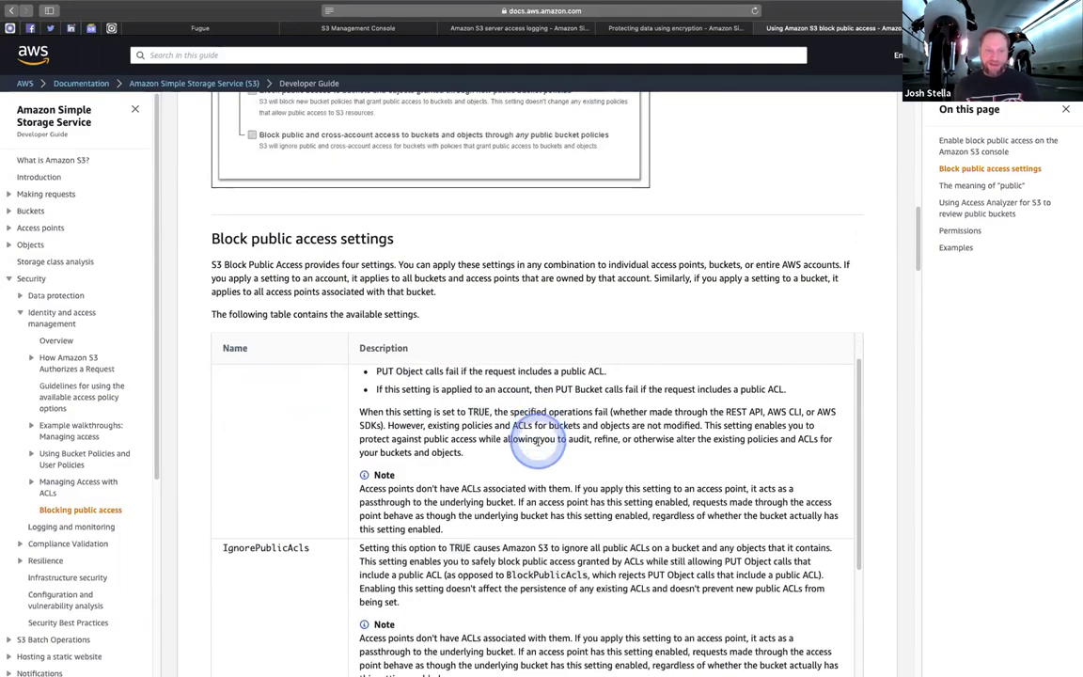
scroll(869, 467, "down", 5)
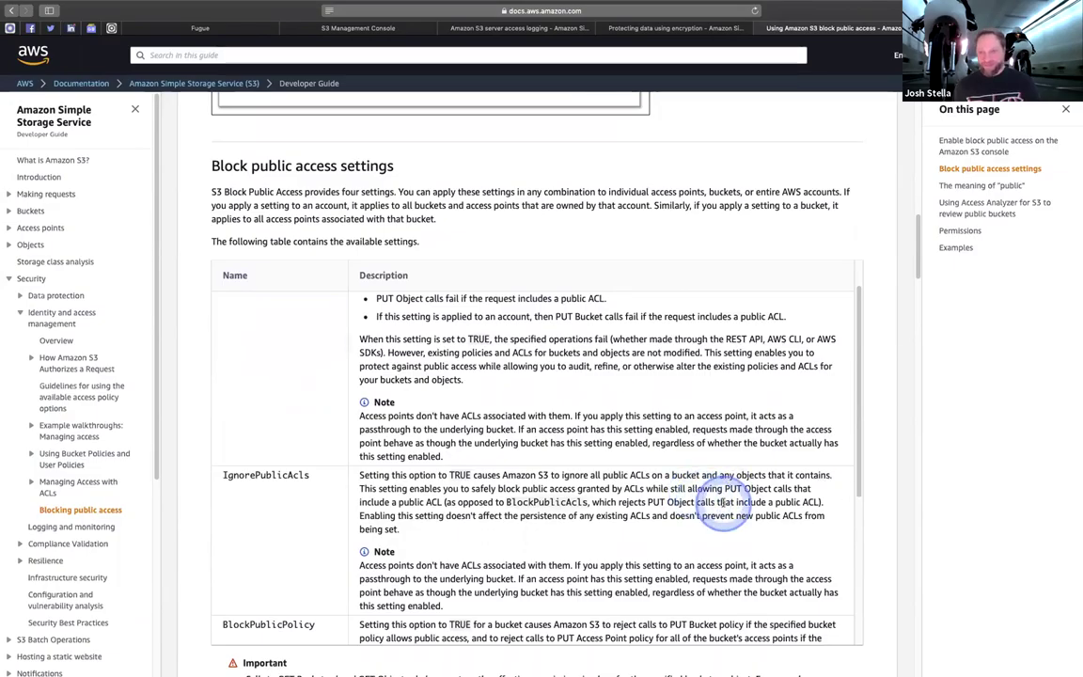
scroll(724, 503, "up", 2)
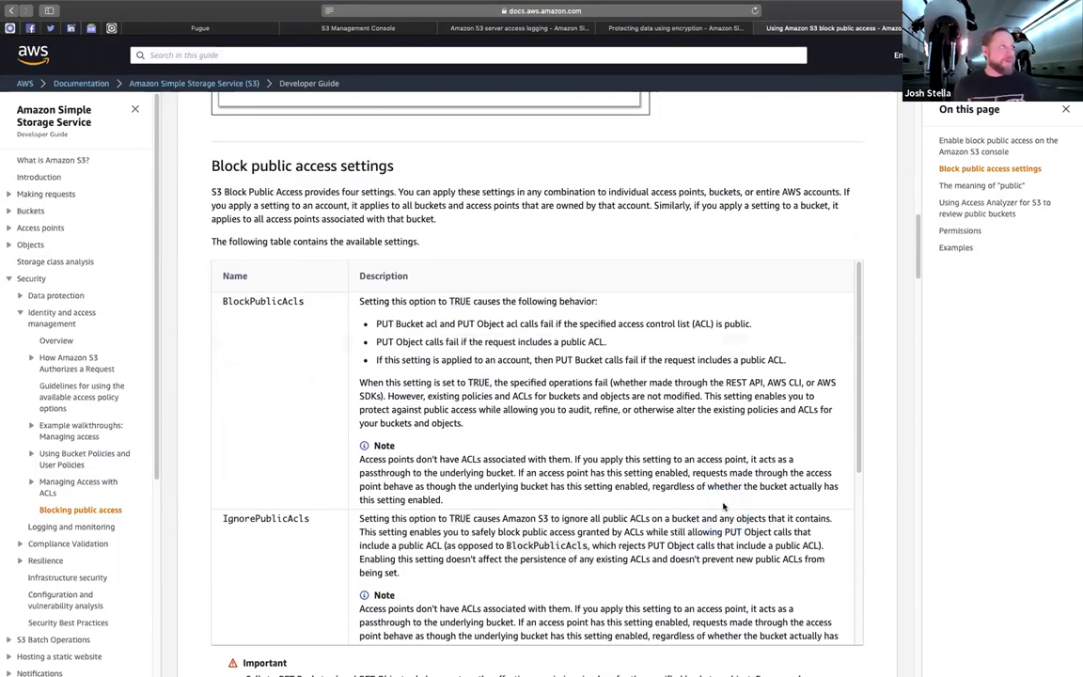
scroll(723, 506, "down", 3)
scroll(723, 506, "up", 3)
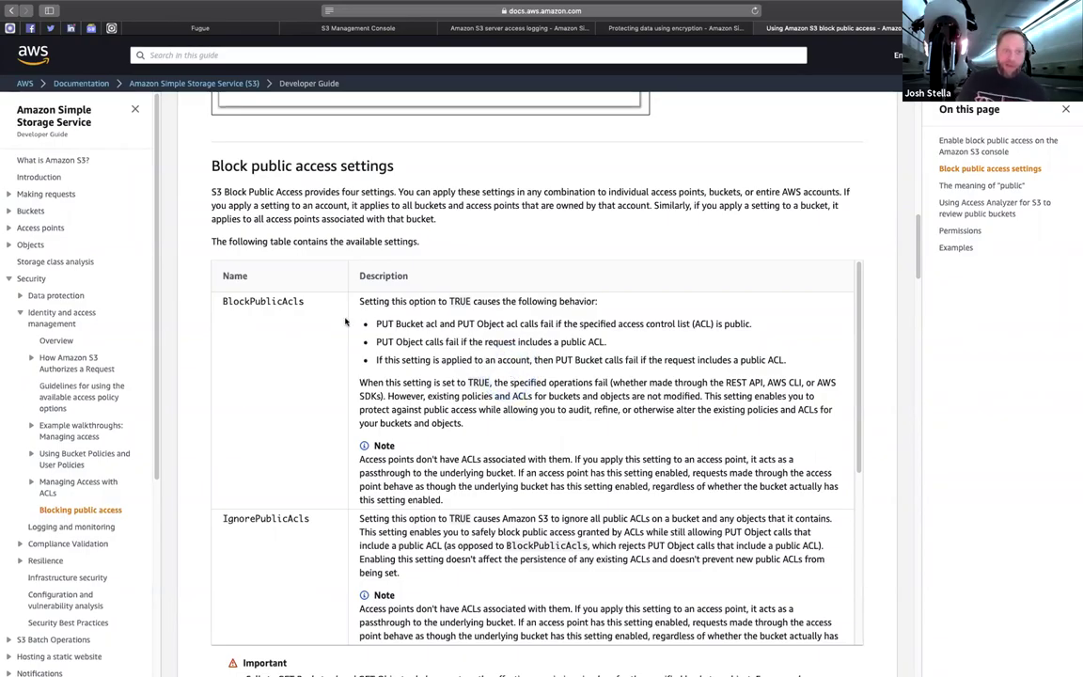
double_click(247, 302)
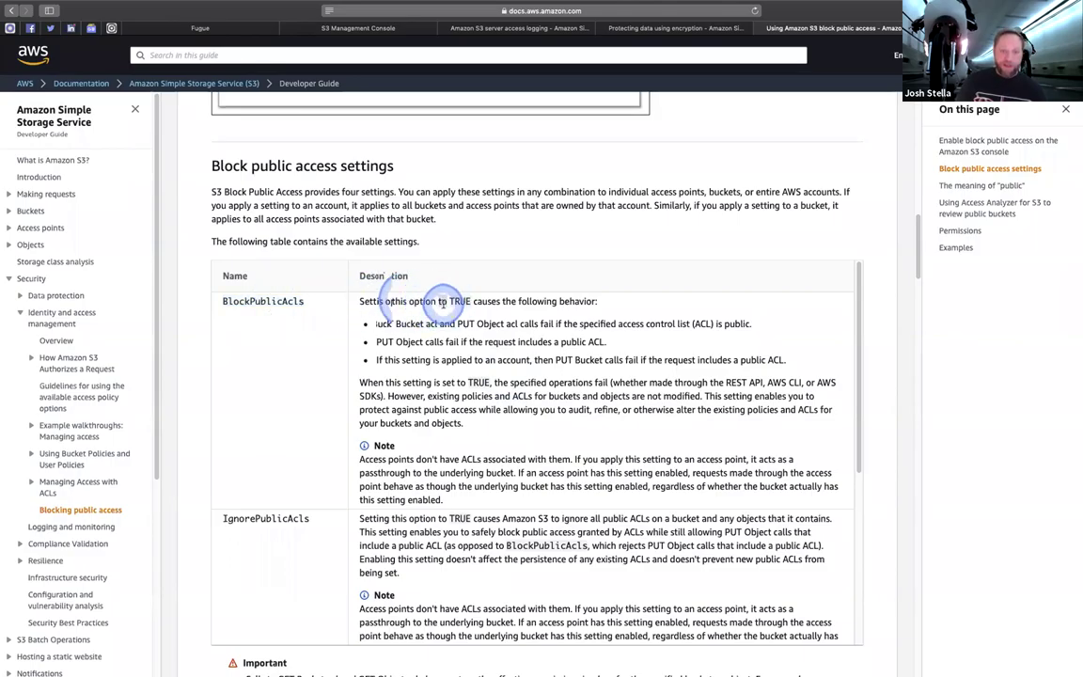
triple_click(442, 303)
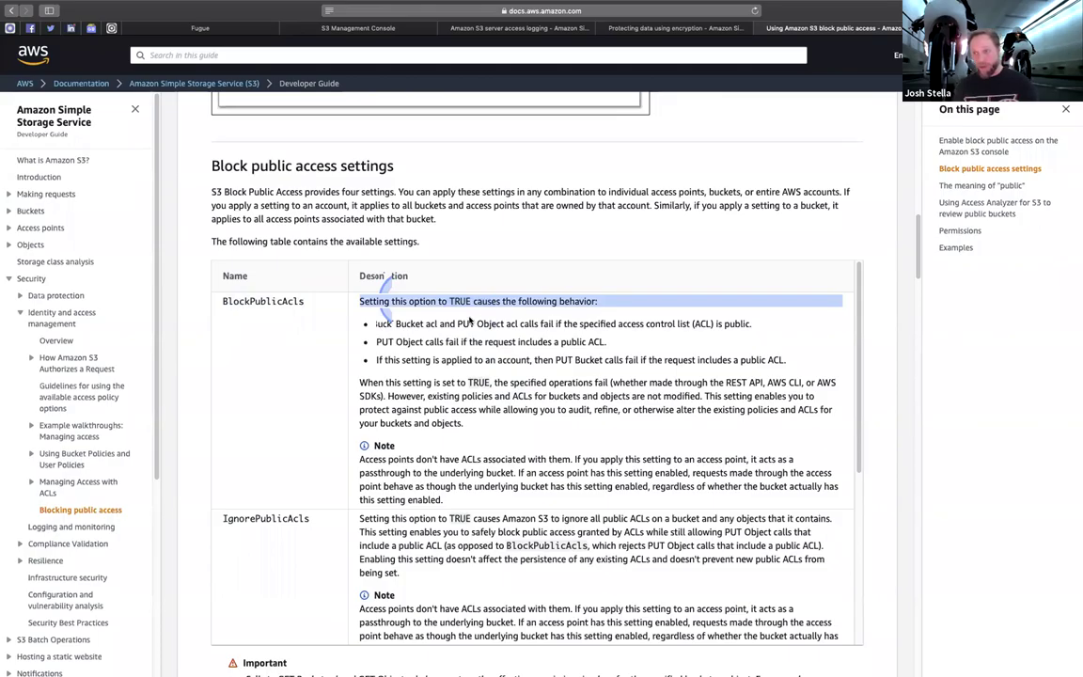
left_click(461, 331)
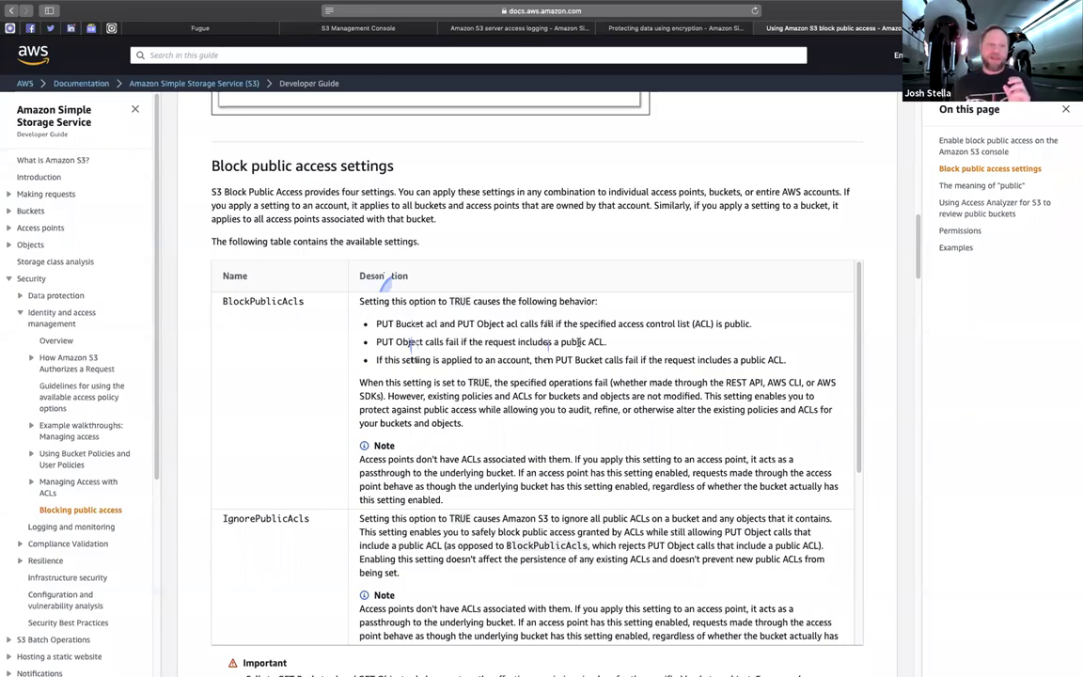
left_click(281, 355)
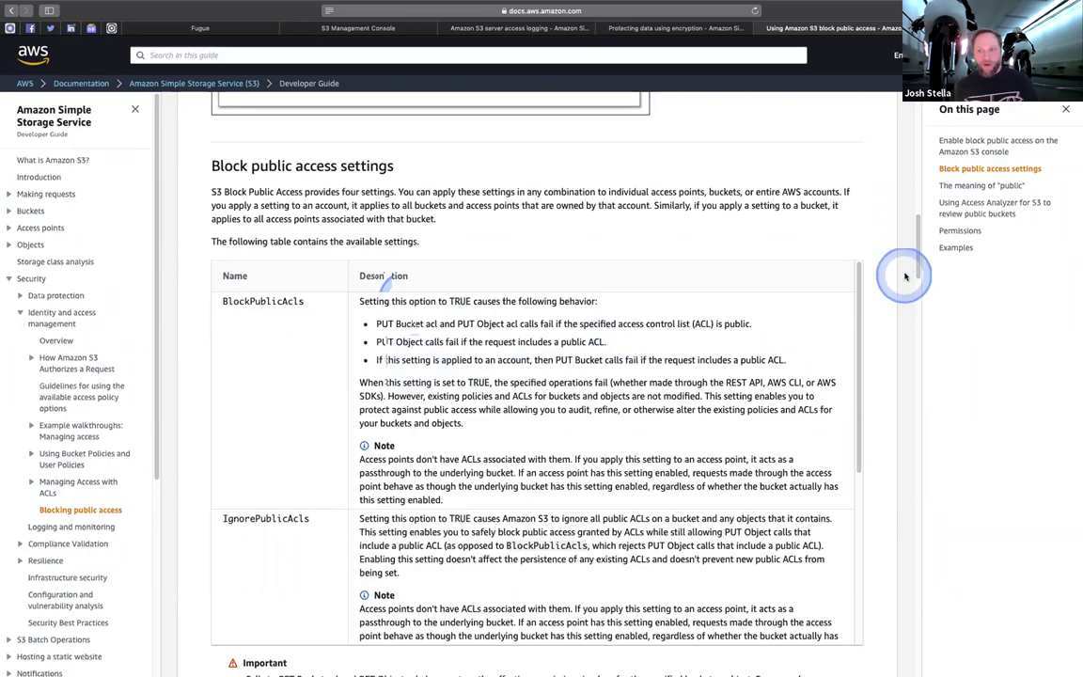
Read the section on the meaning of "public", covering bucket ACLs, policy conditions and the example public policies
left_click_drag(916, 254, 928, 324)
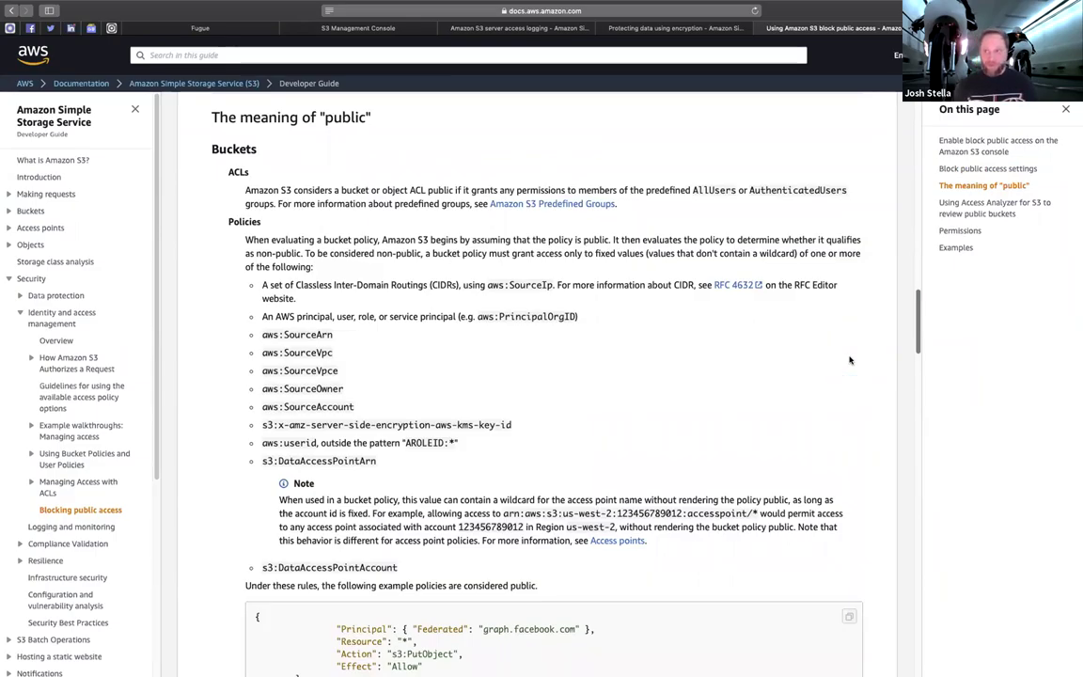
left_click(622, 313)
left_click(271, 196)
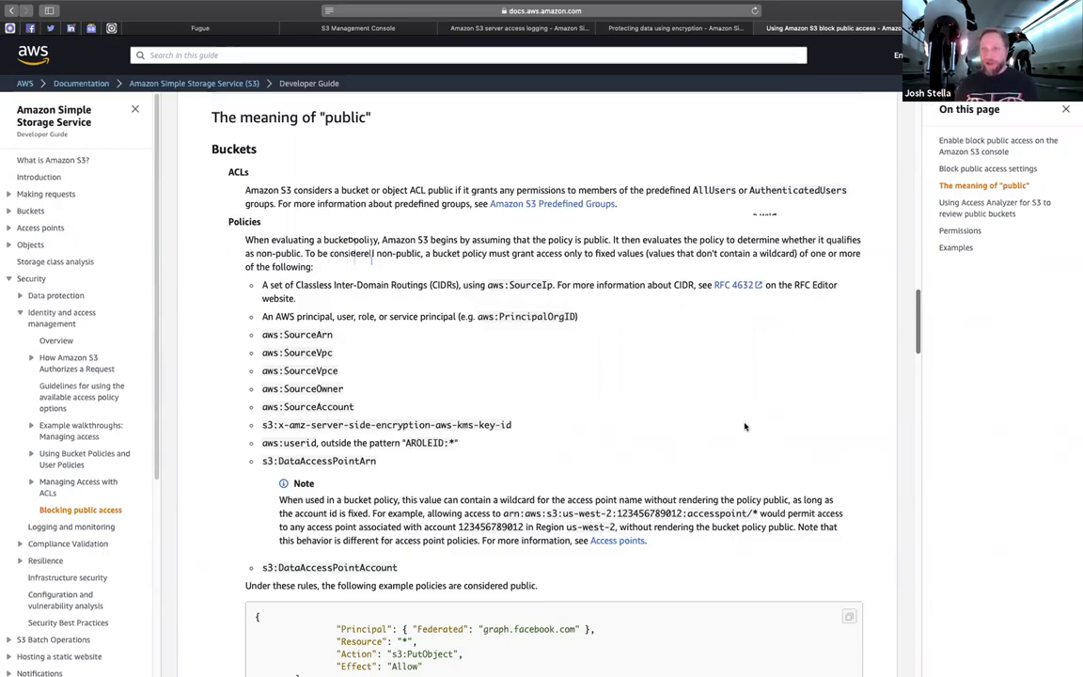
left_click(665, 659)
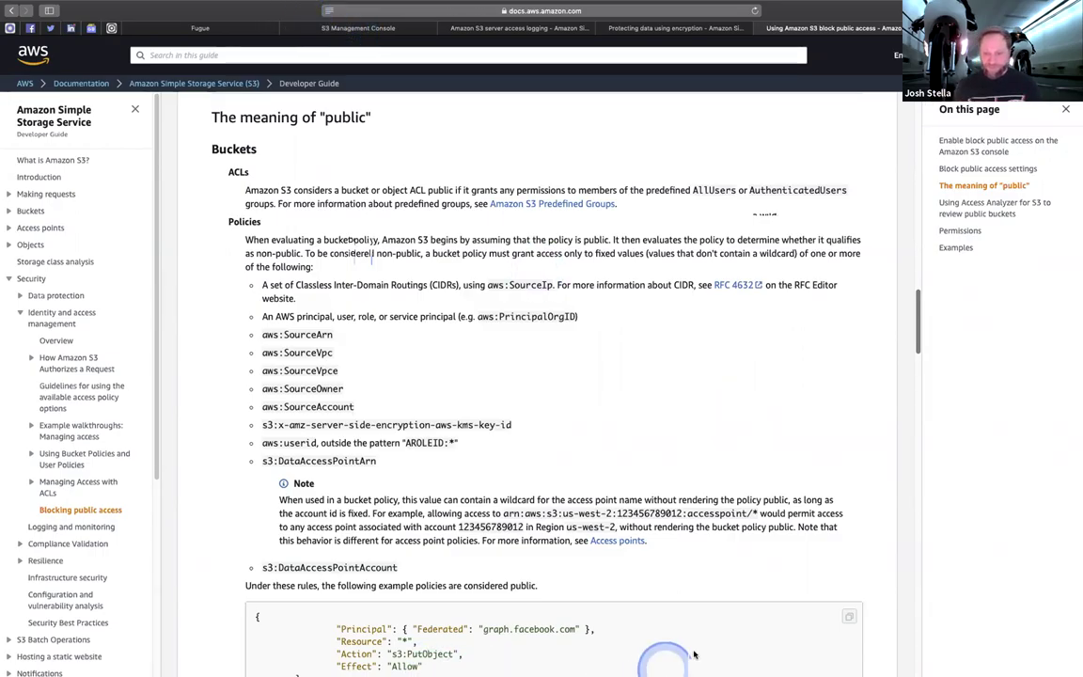
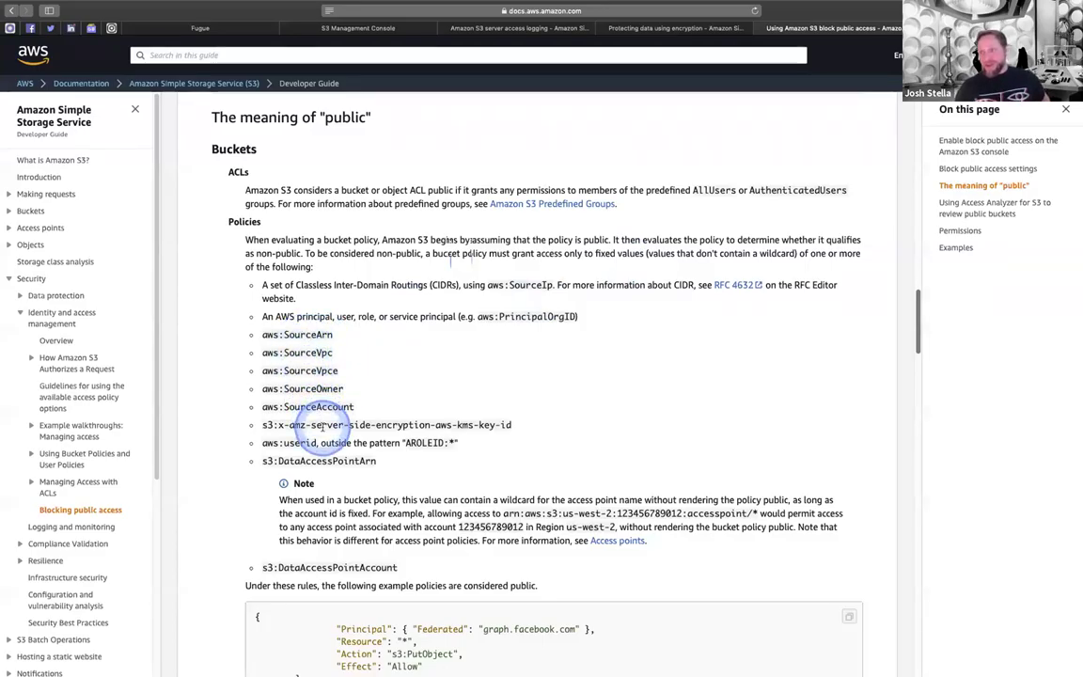
scroll(324, 418, "up", 2)
scroll(330, 429, "down", 4)
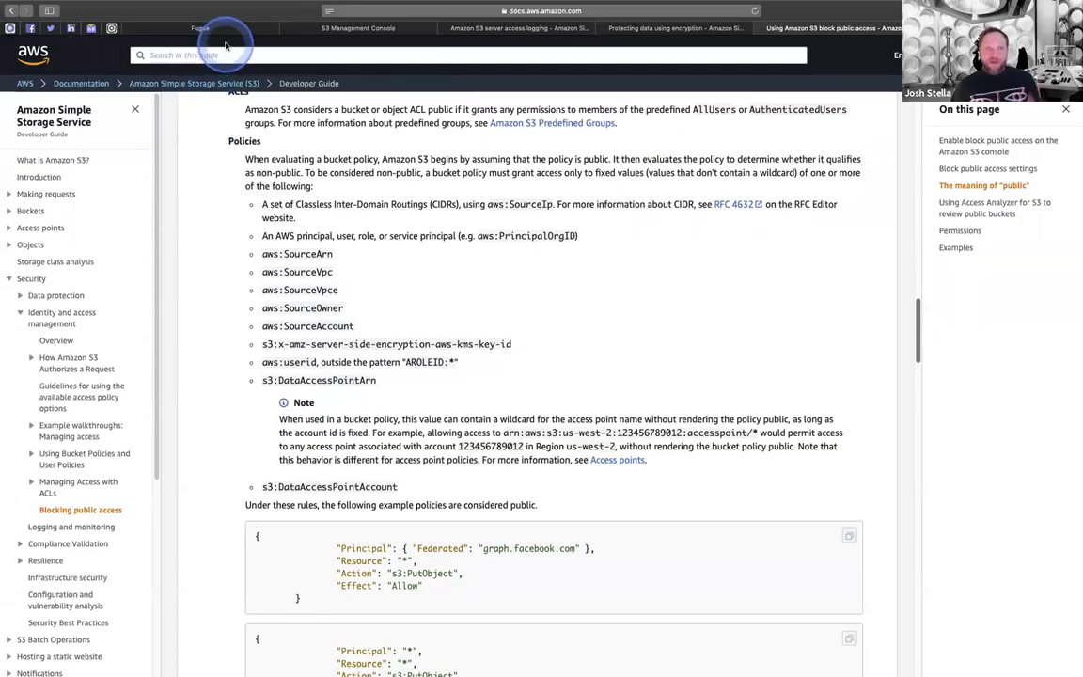
Return to the bucket creation wizard and set system permissions to Do not grant Amazon S3 Log Delivery group write access to this bucket
left_click(352, 28)
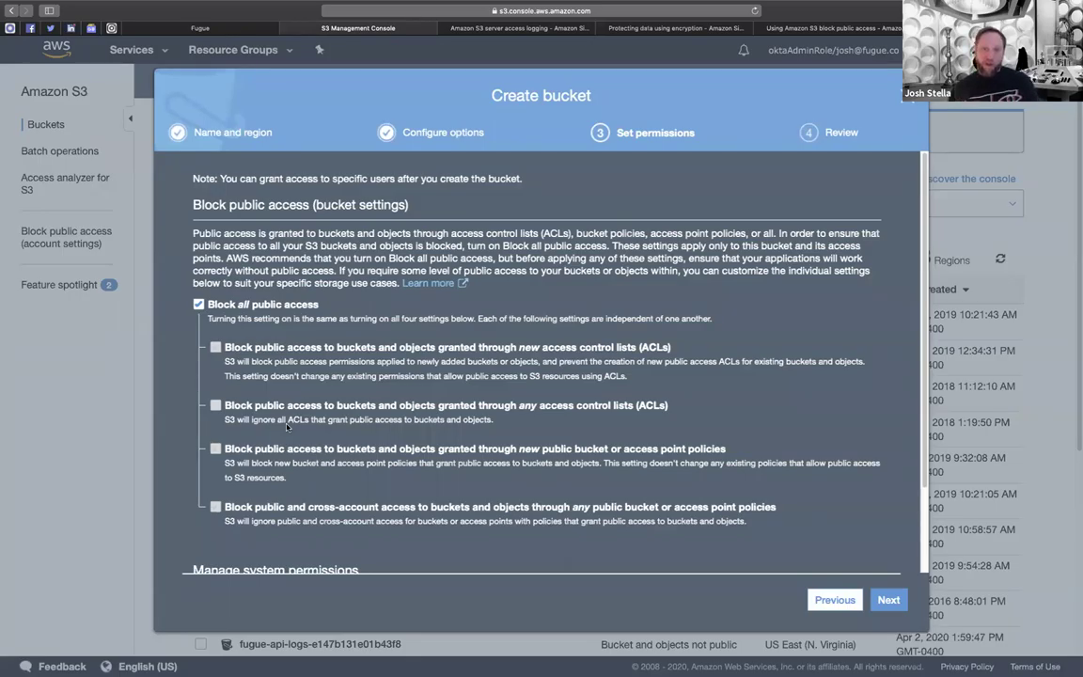
scroll(287, 426, "down", 3)
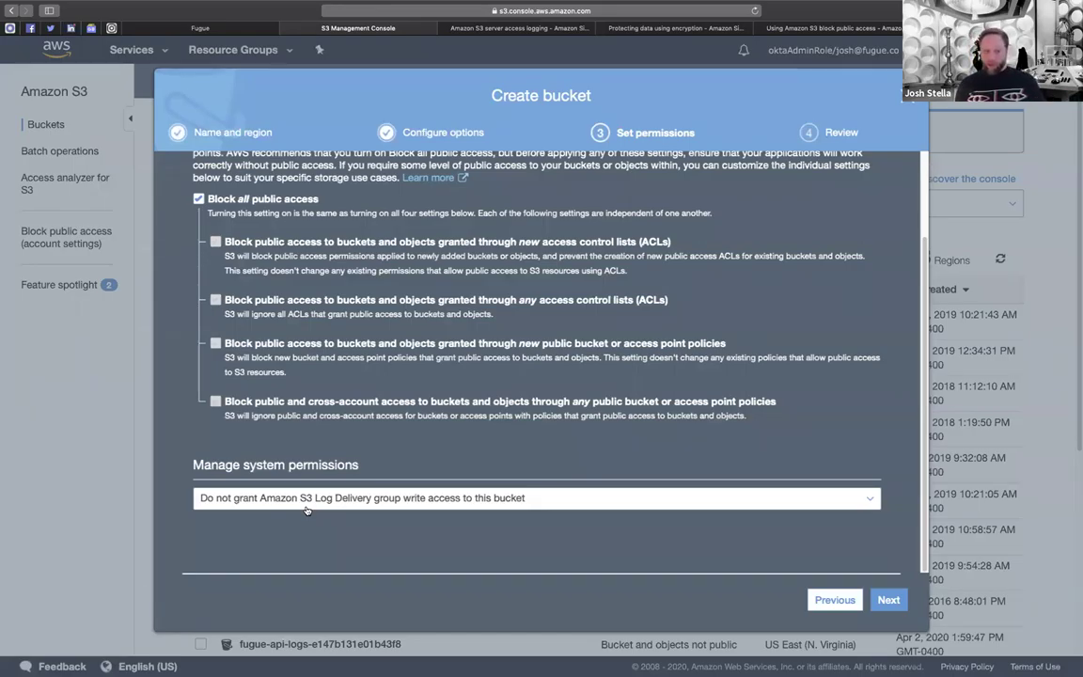
left_click(524, 497)
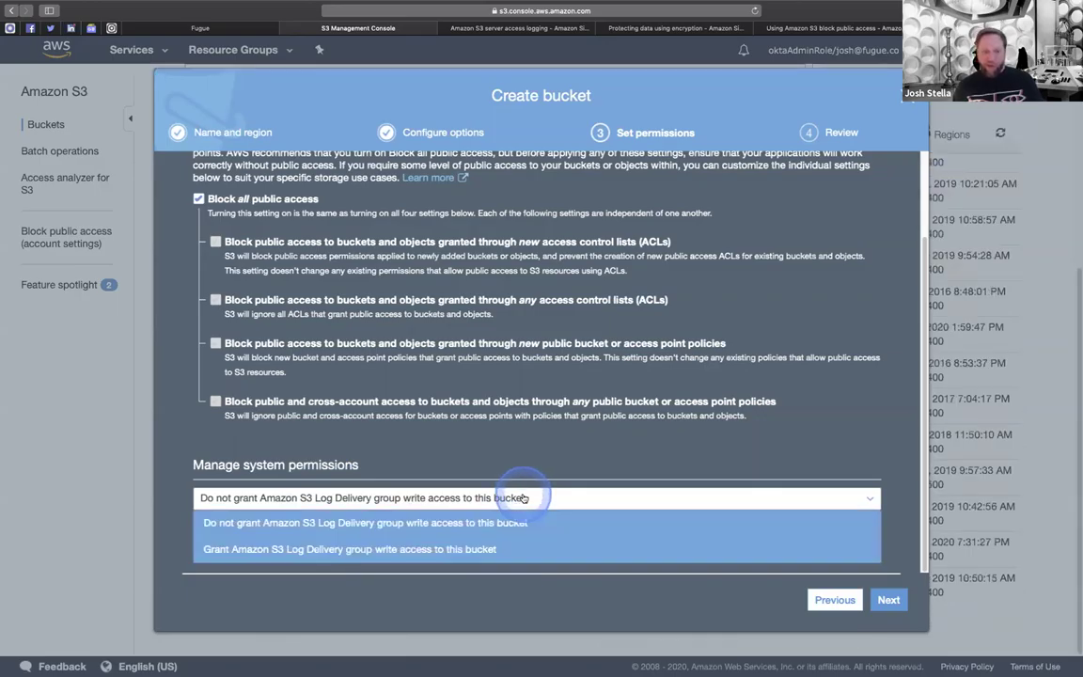
left_click(458, 550)
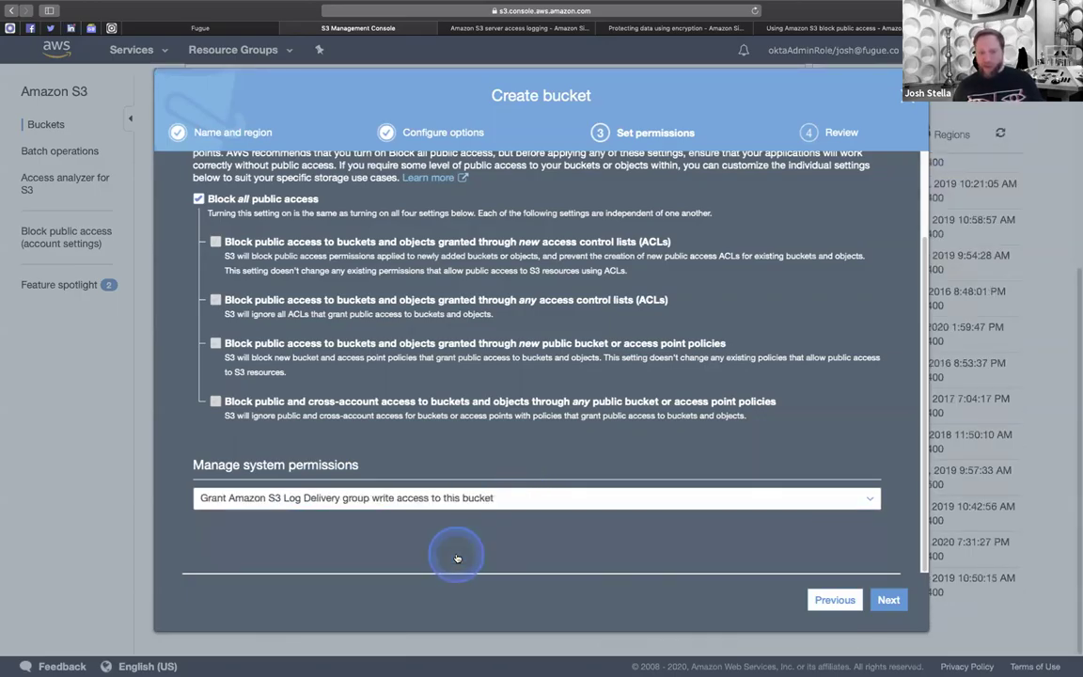
left_click(468, 500)
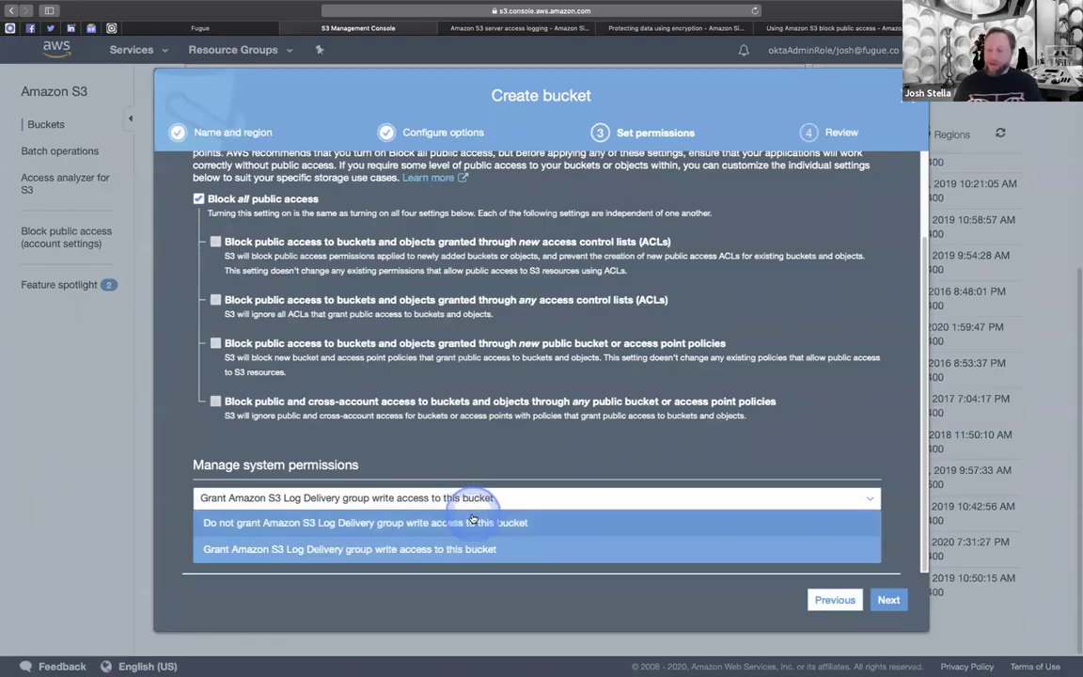
left_click(473, 522)
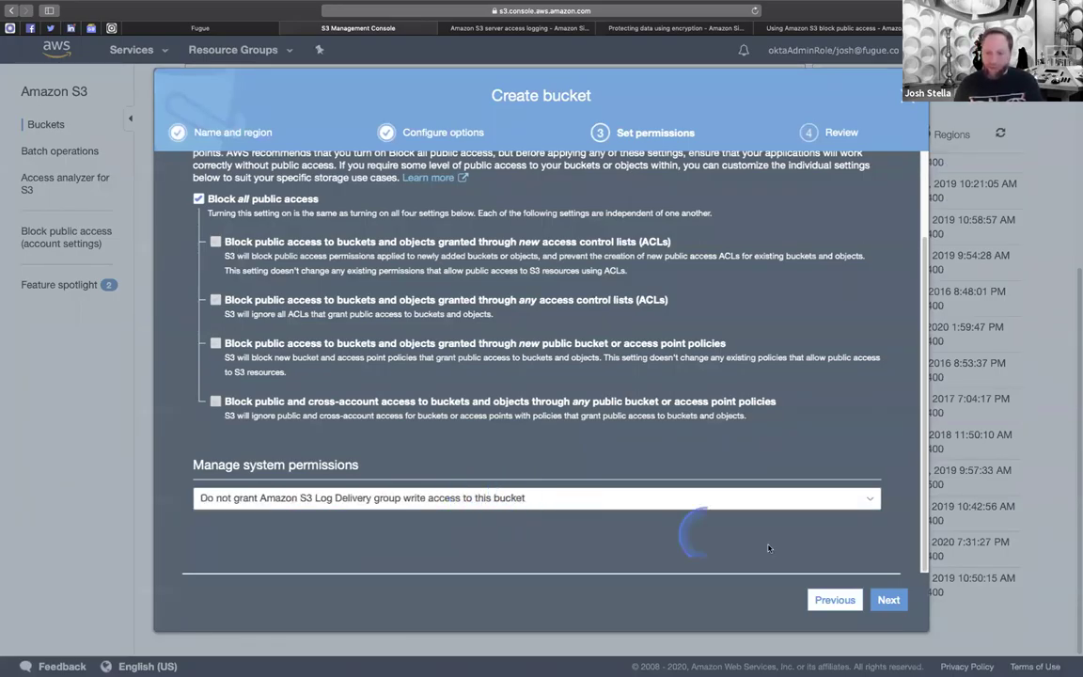
Review the versioning, encryption and public access settings of the new bucket and create it
left_click(888, 596)
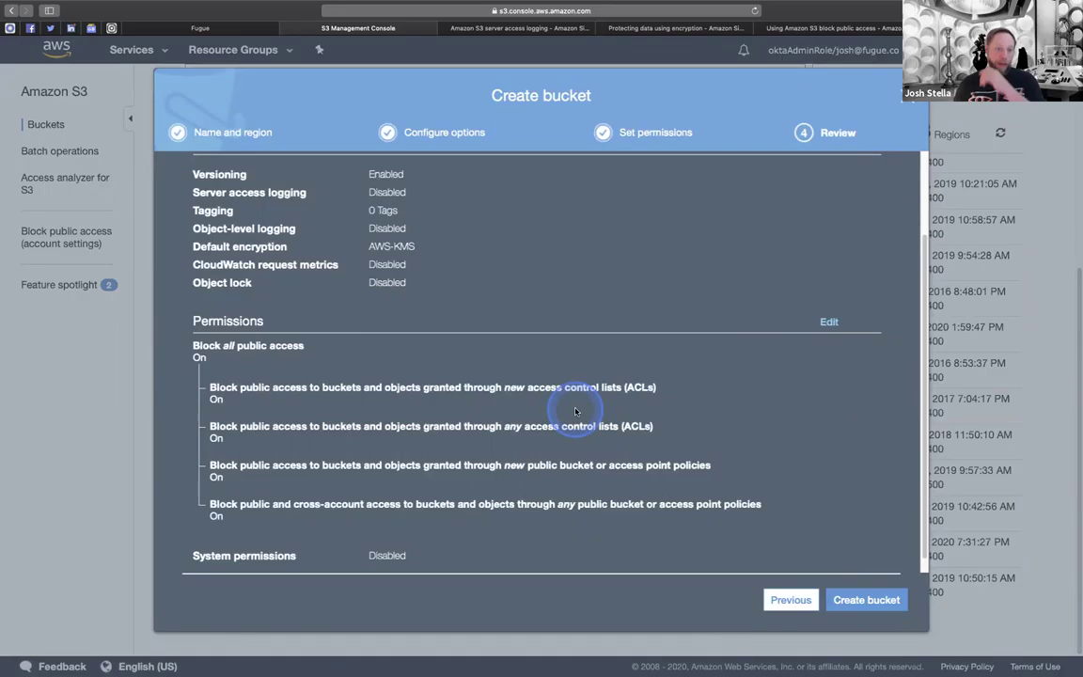
left_click(568, 404)
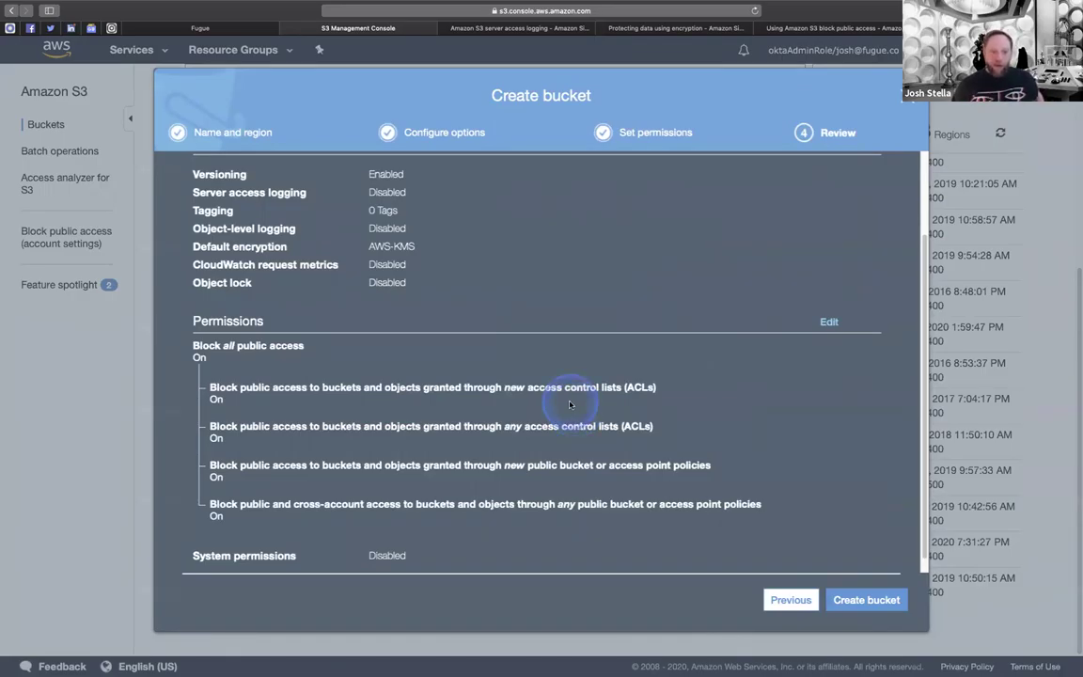
scroll(592, 432, "up", 3)
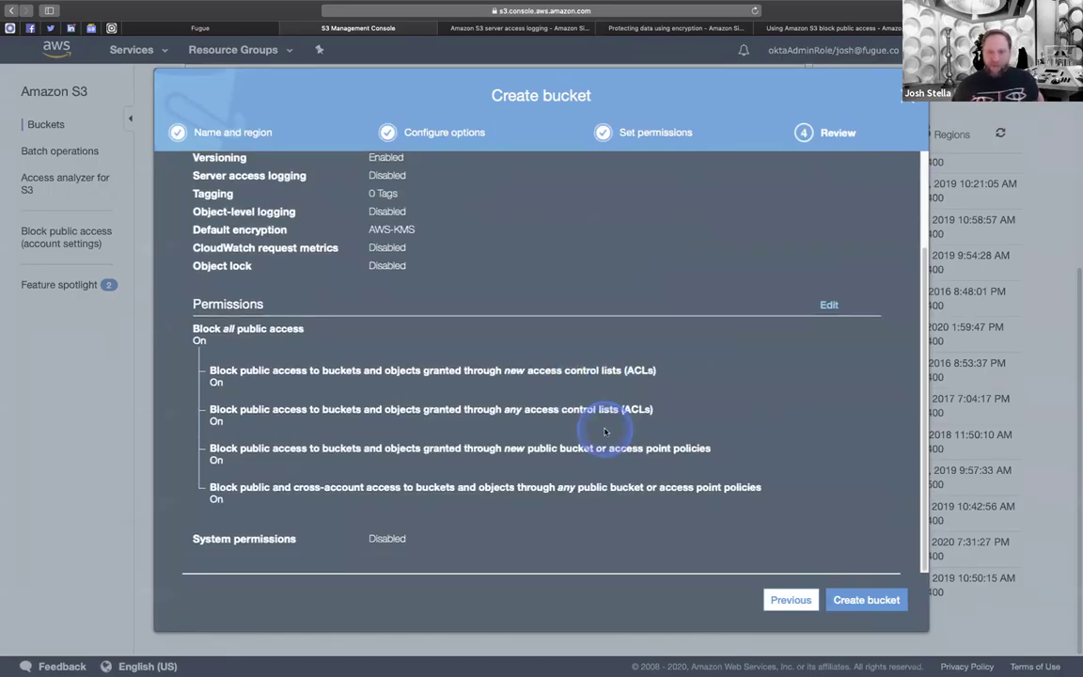
scroll(601, 434, "down", 3)
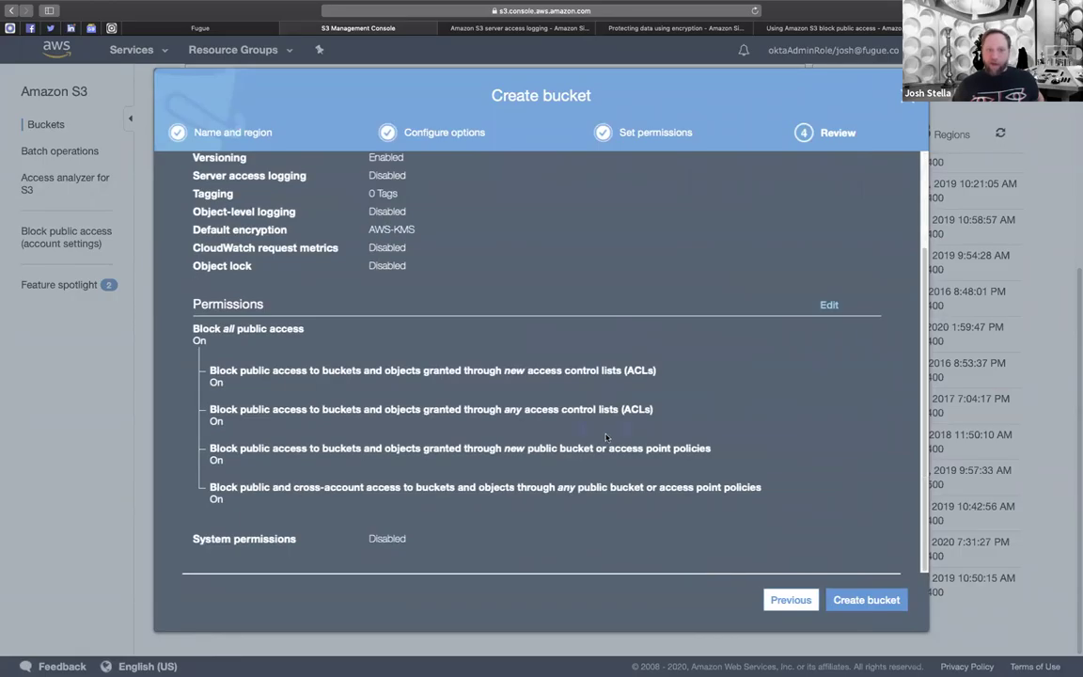
left_click(891, 595)
Find mc-demonstration-bucket in the bucket list and open its overview
left_click(341, 305)
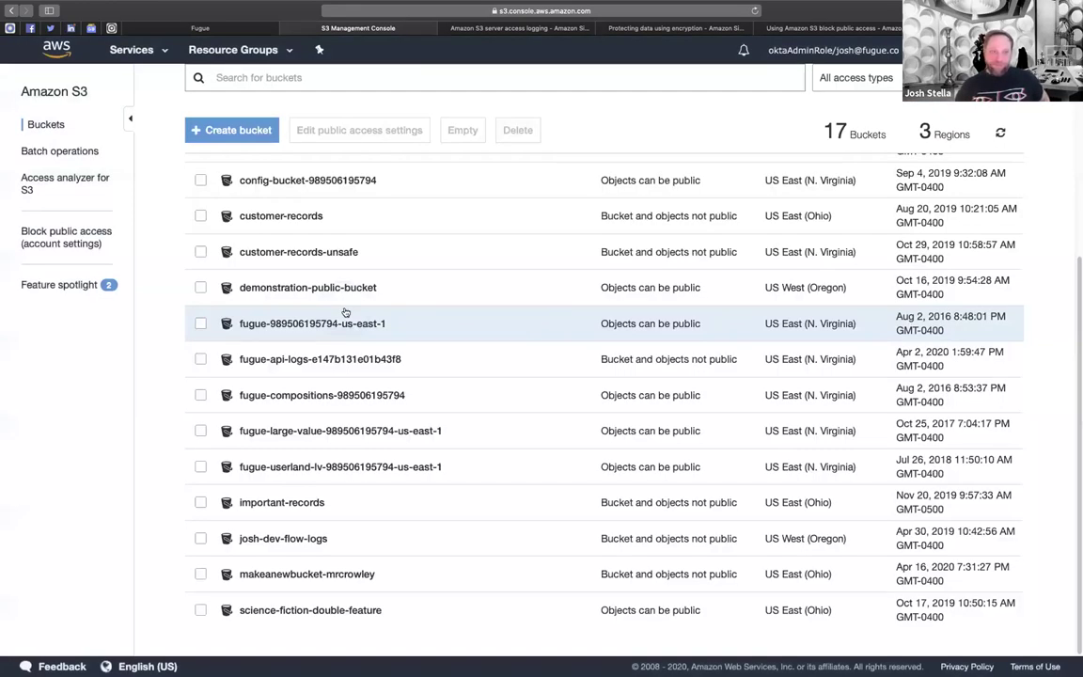
scroll(340, 376, "down", 1)
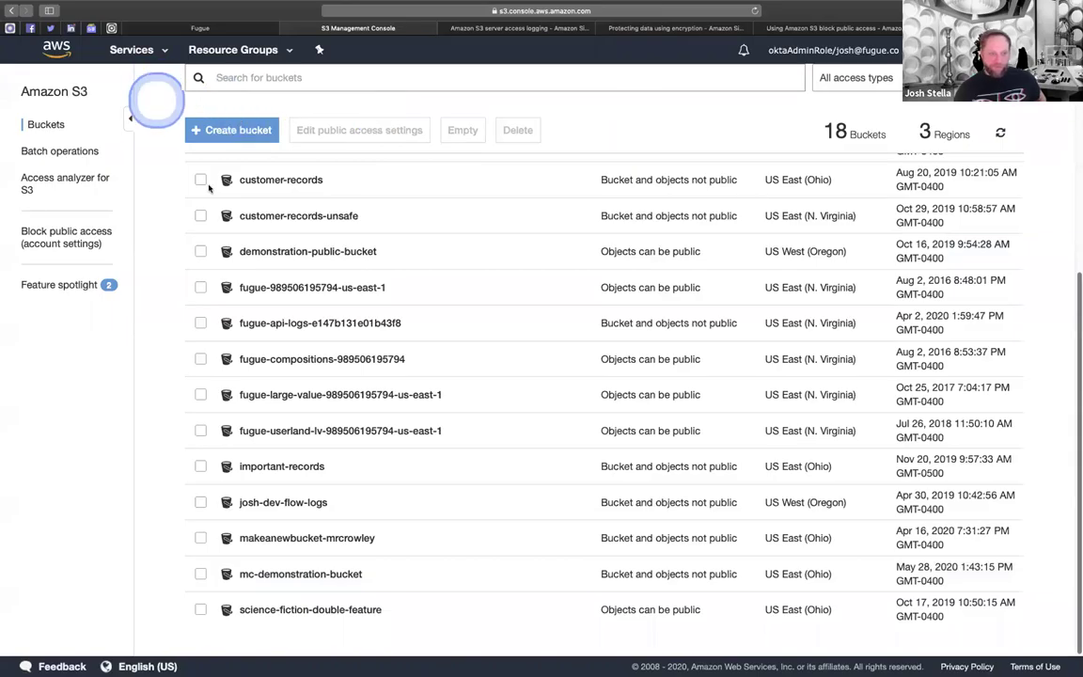
left_click(354, 575)
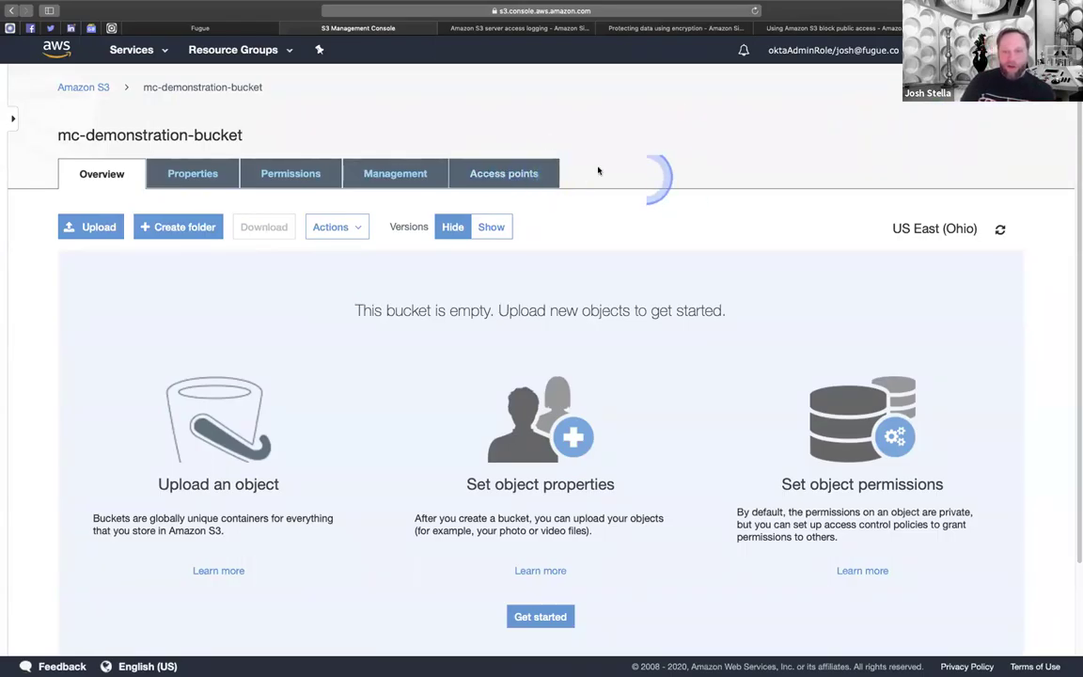
scroll(351, 212, "down", 2)
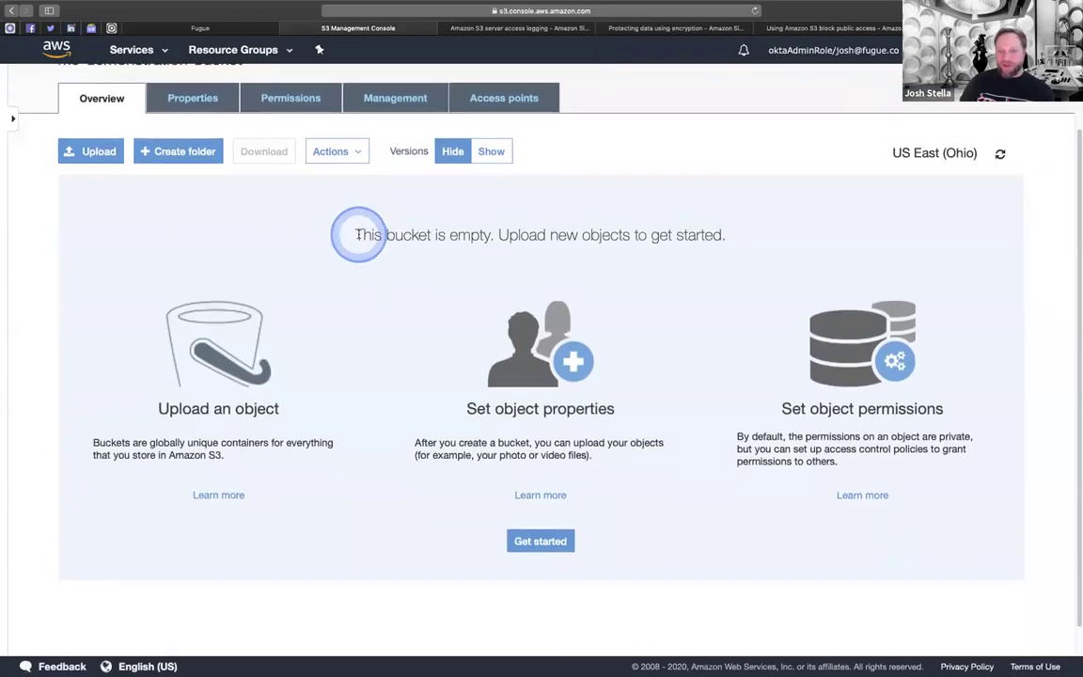
scroll(358, 235, "up", 2)
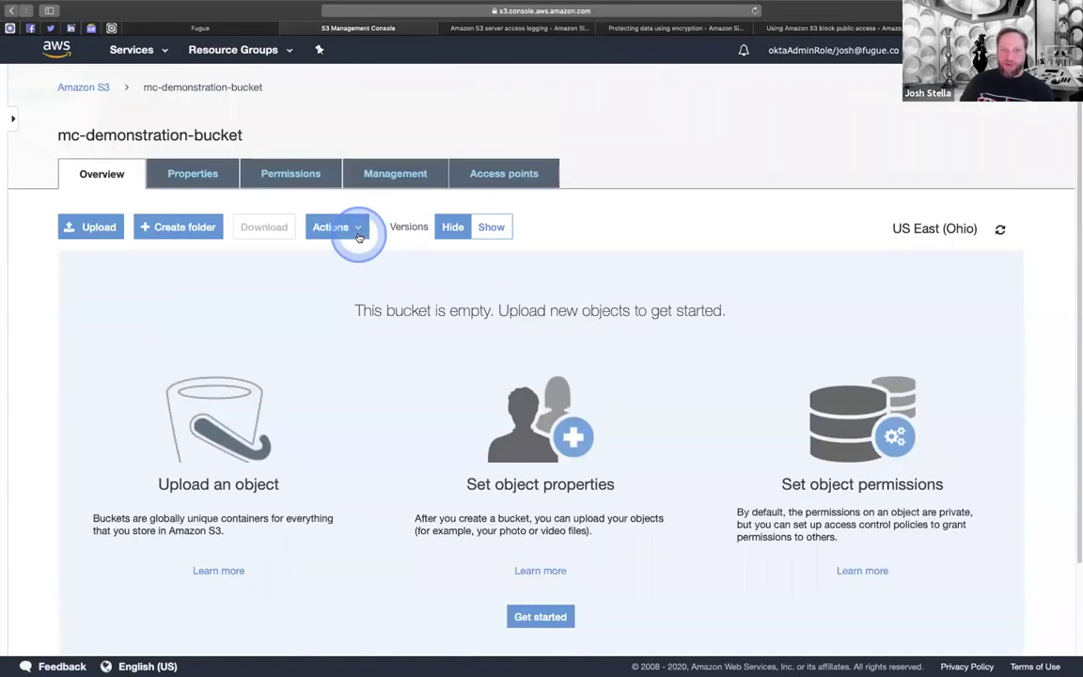
Examine the bucket's properties, including versioning, access logging, default encryption and the advanced settings
left_click(191, 179)
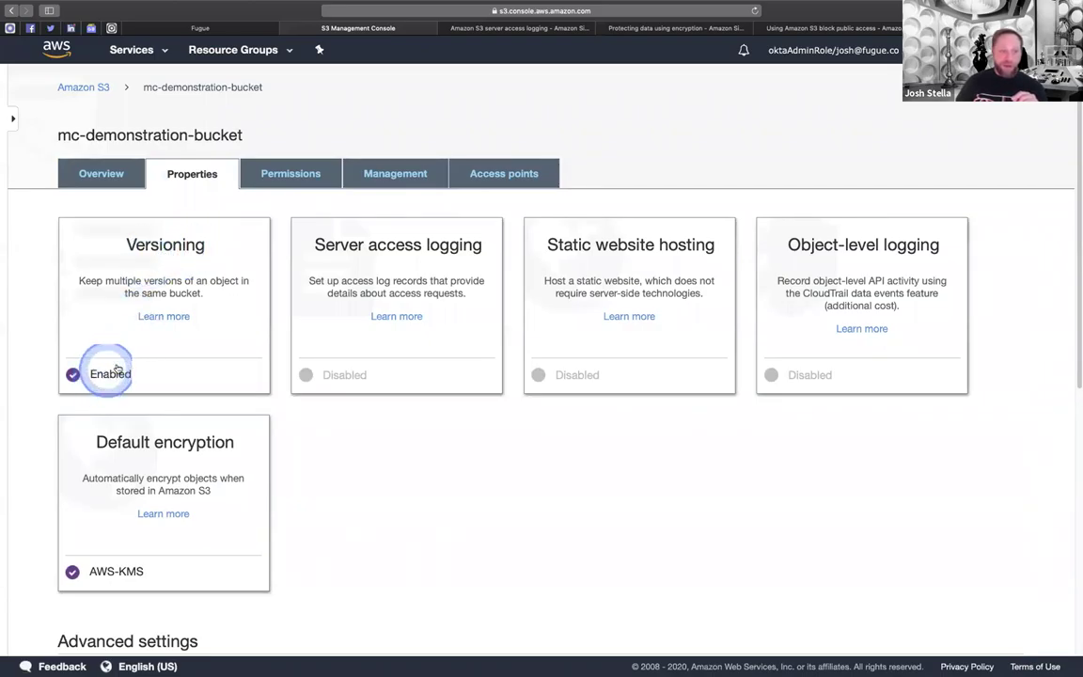
scroll(221, 470, "down", 2)
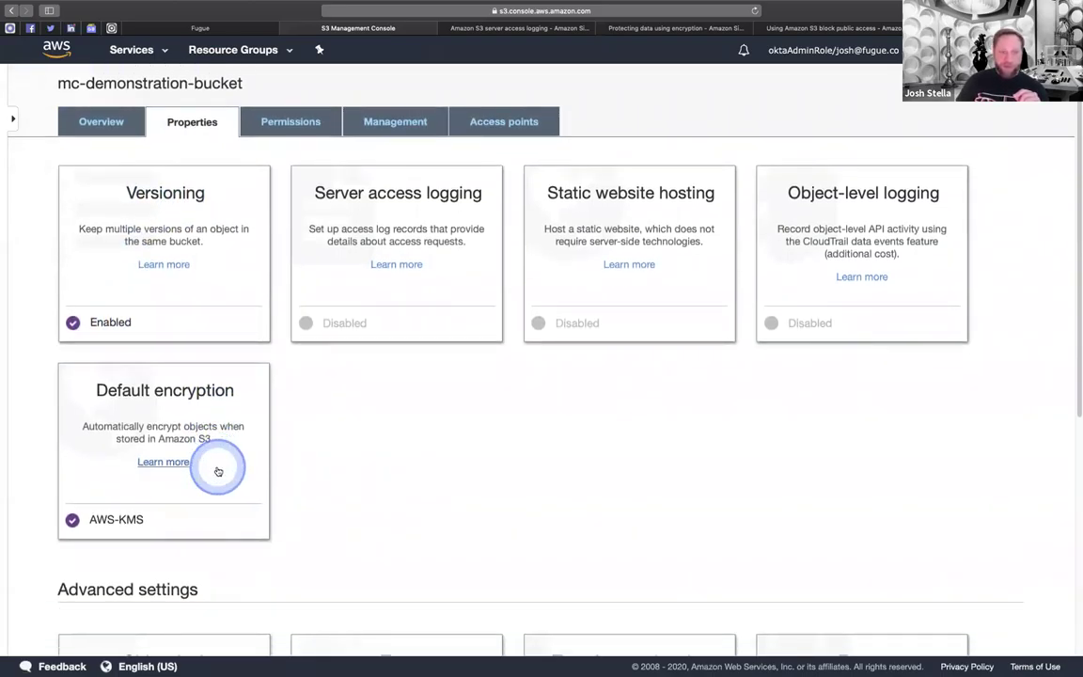
scroll(218, 470, "up", 2)
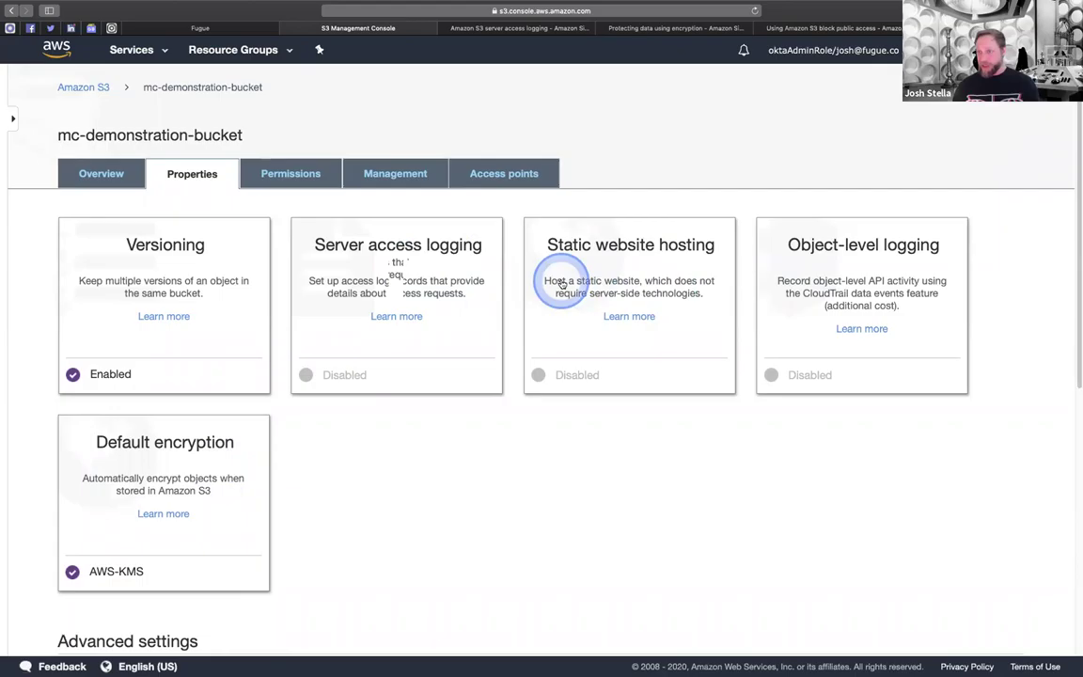
scroll(550, 287, "down", 5)
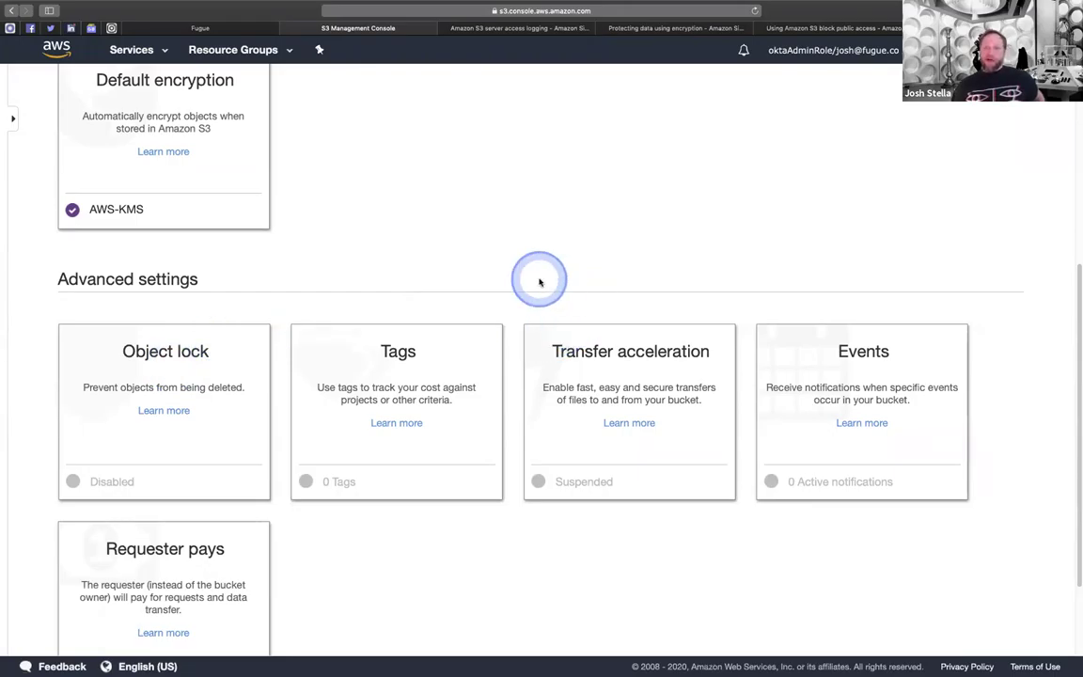
scroll(537, 282, "down", 1)
scroll(546, 297, "down", 1)
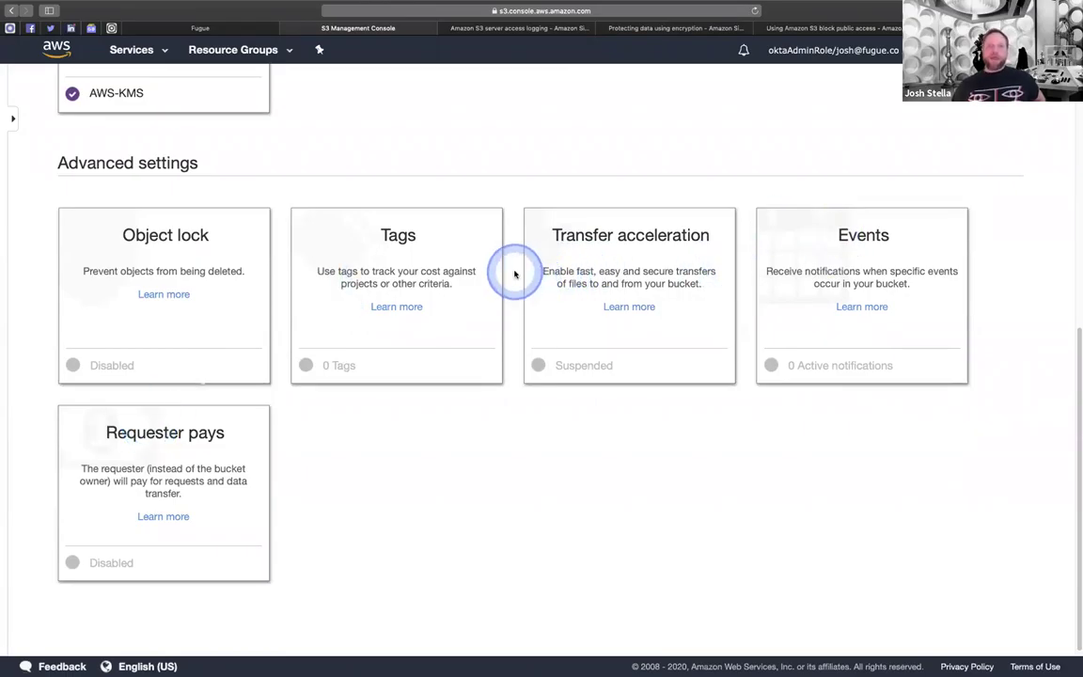
scroll(512, 273, "up", 6)
scroll(514, 273, "up", 2)
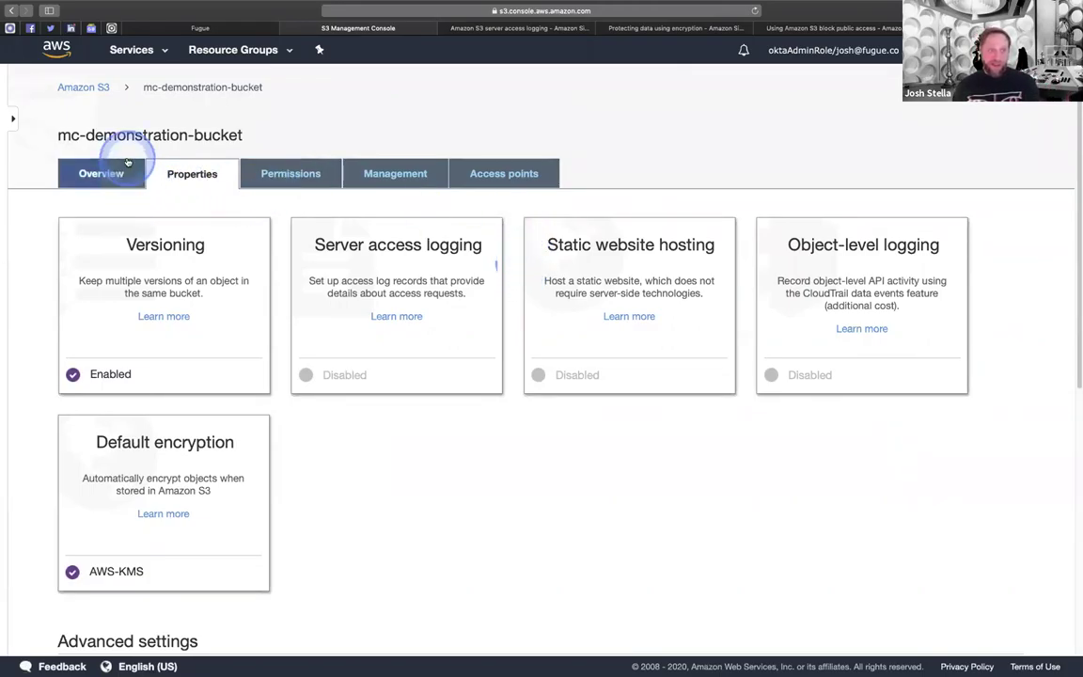
Examine the bucket's permissions, covering its block public access settings and the access control list entry for the bucket owner
left_click(271, 177)
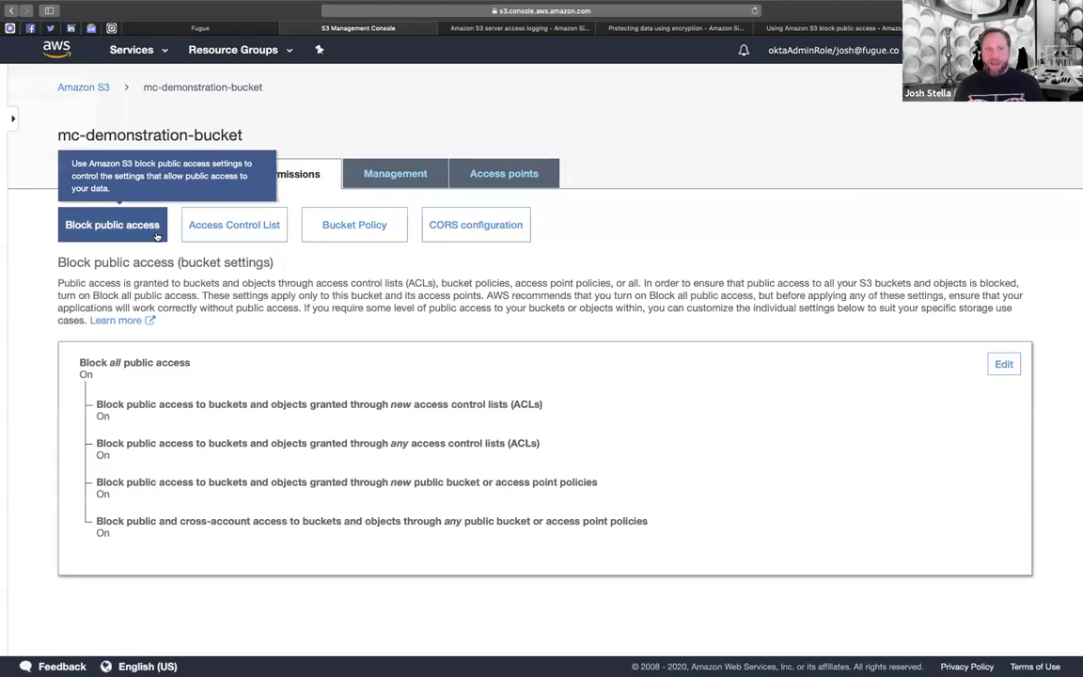
left_click(248, 230)
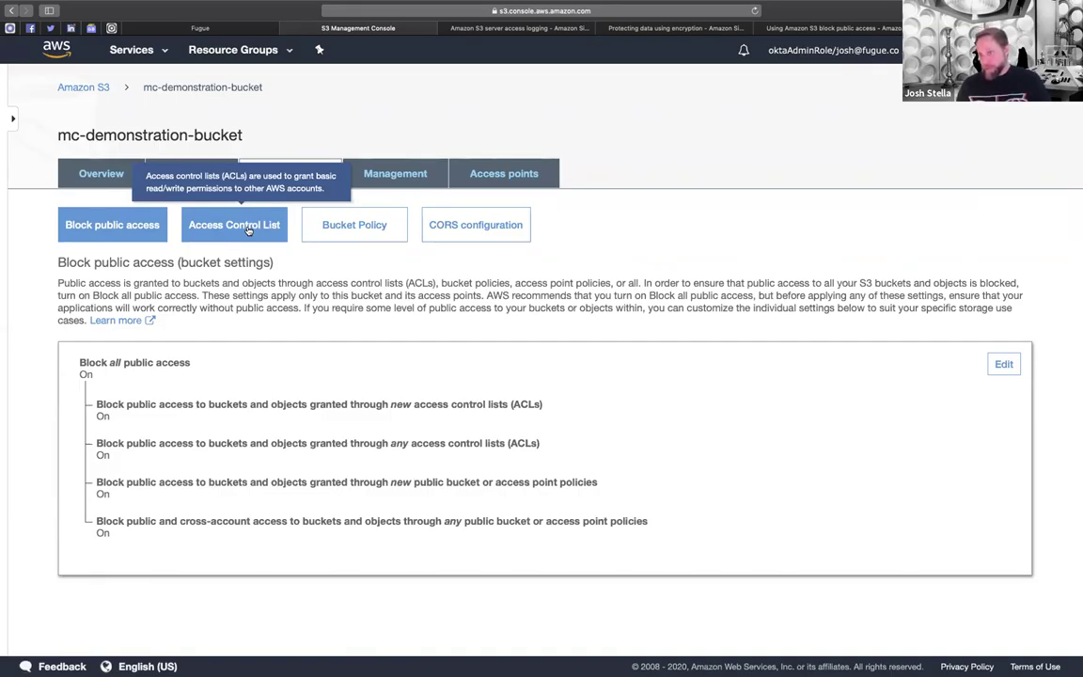
left_click(247, 227)
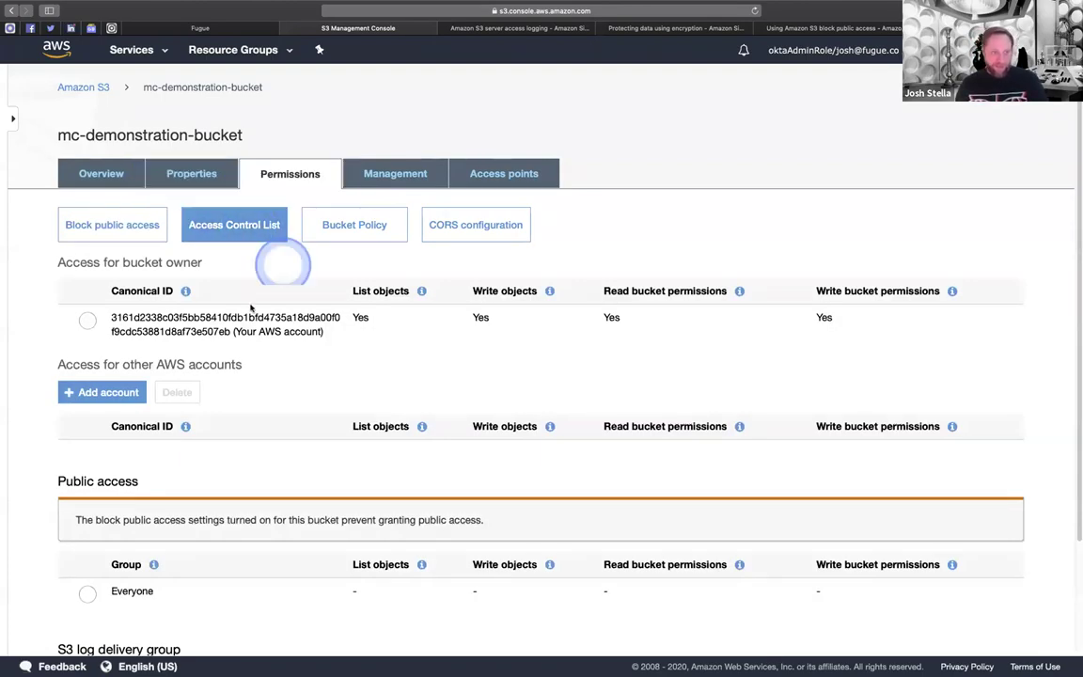
left_click(227, 330)
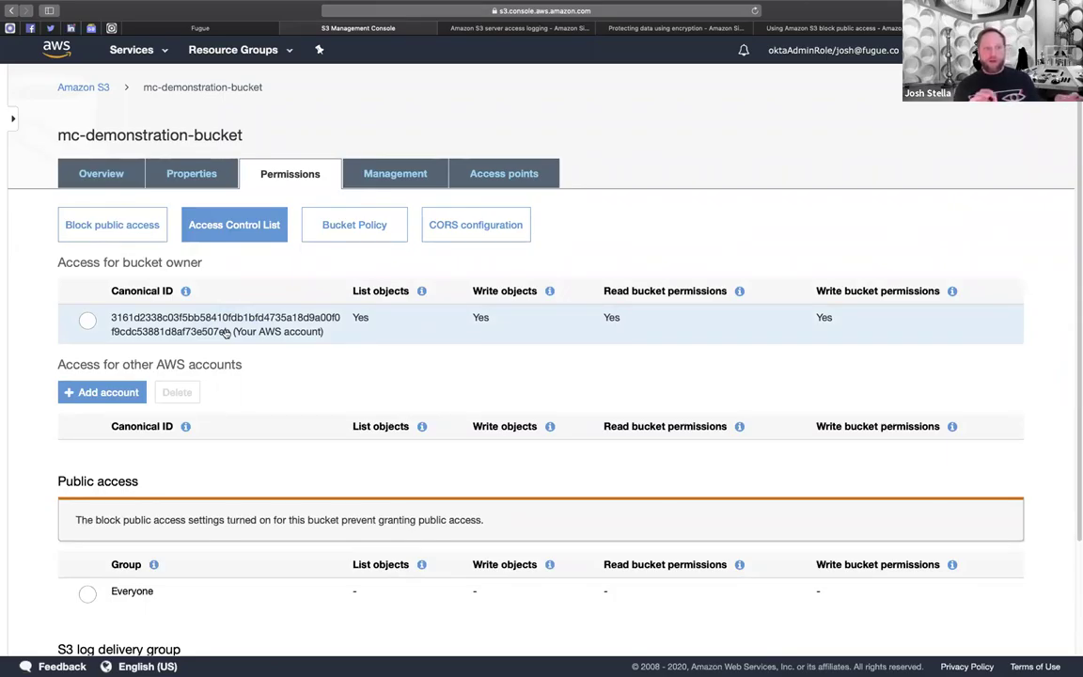
left_click(243, 331)
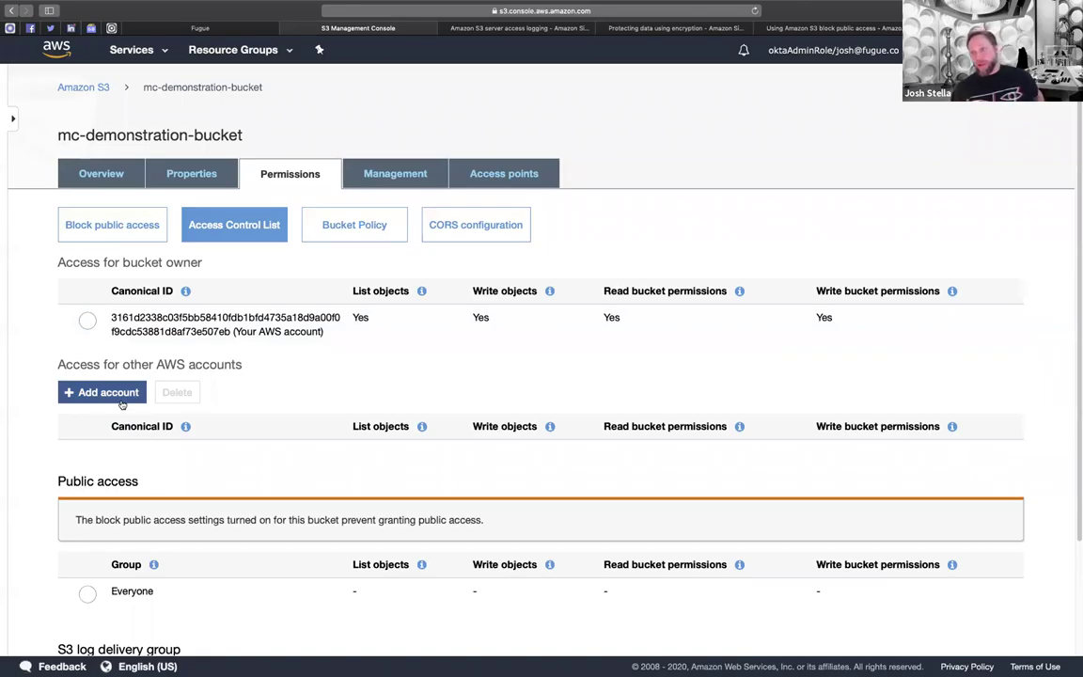
left_click(218, 316)
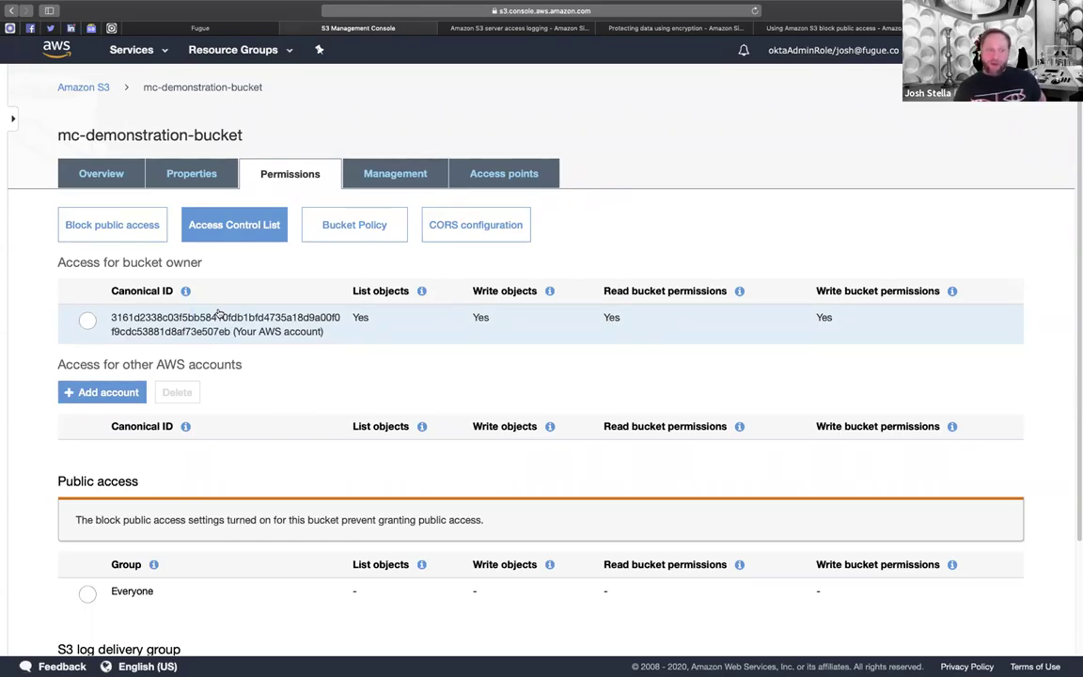
left_click(235, 311)
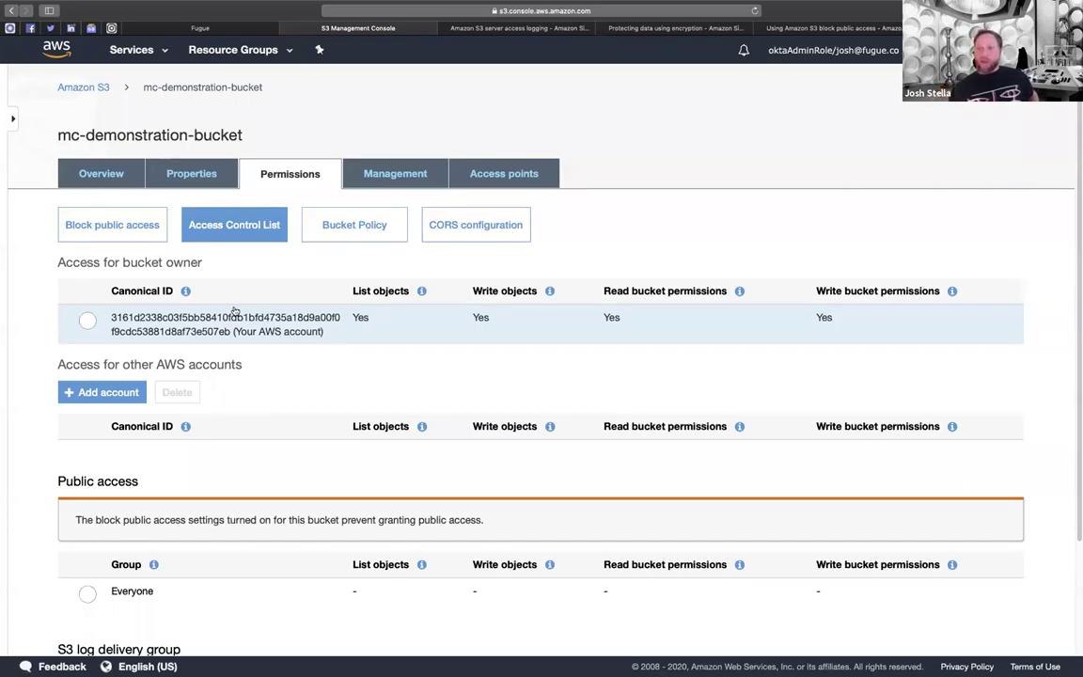
Open the IAM service in a new browser tab and place that tab directly after the S3 console
left_click(161, 51)
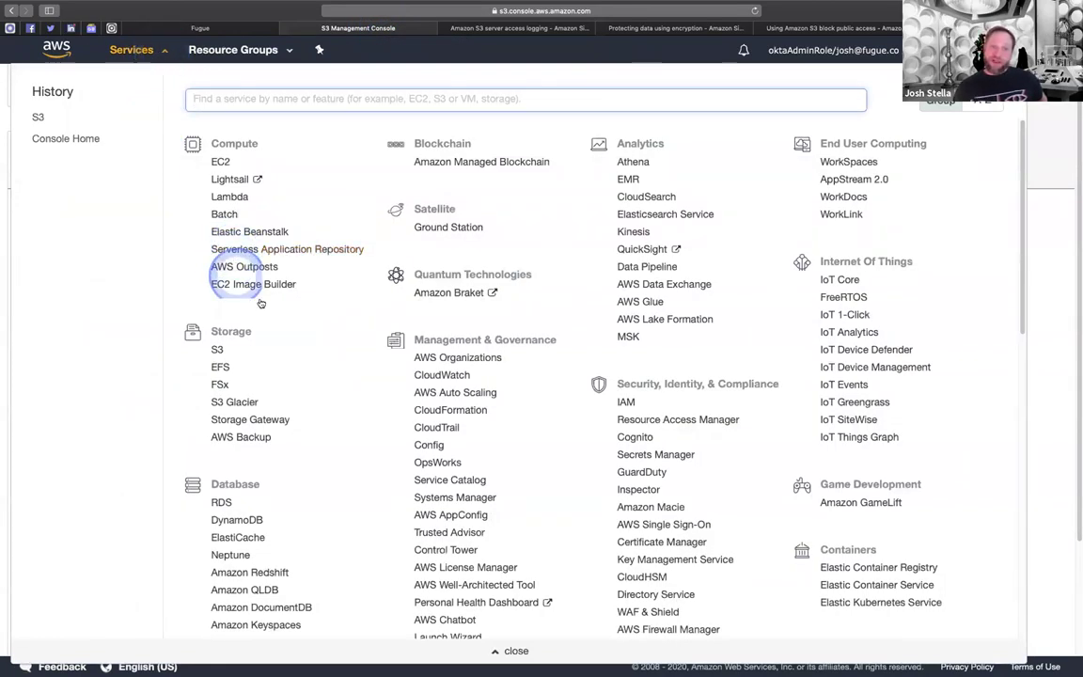
right_click(624, 402)
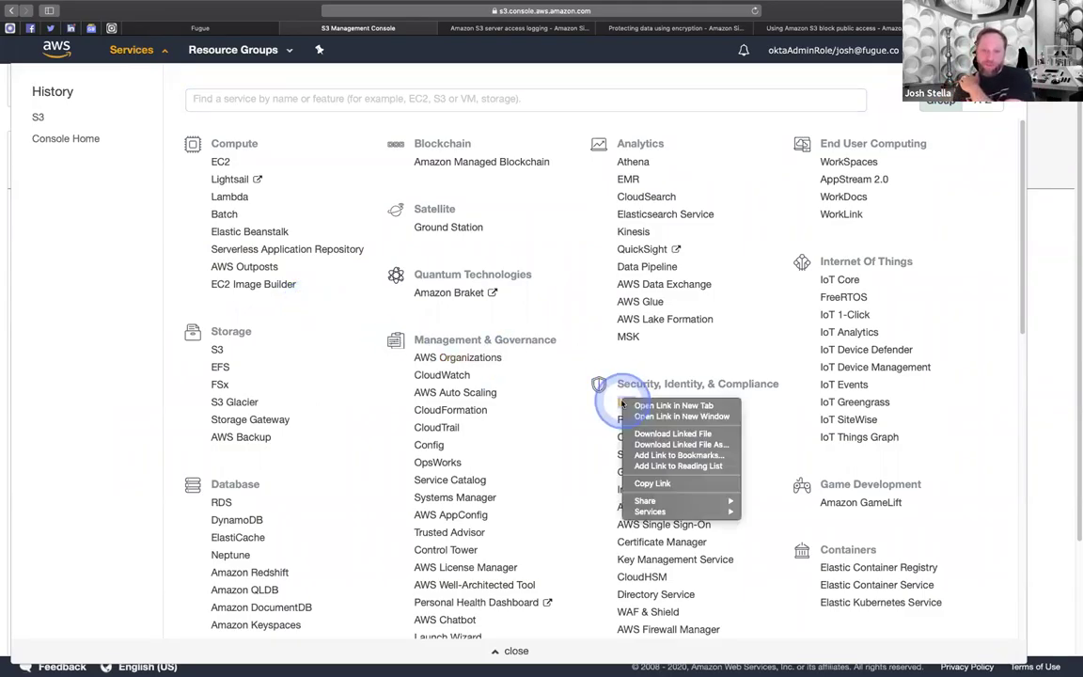
left_click(419, 202)
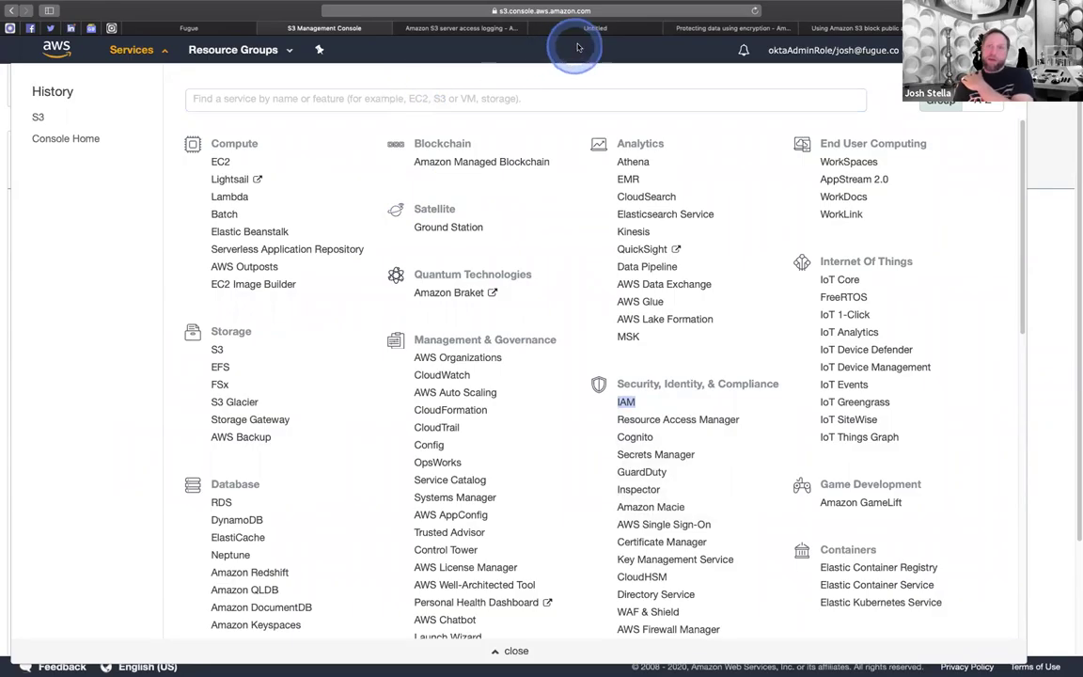
left_click(609, 36)
left_click_drag(609, 36, 301, 28)
Glance at the Fugue infrastructure map, and start creating a new policy in the IAM console
left_click(212, 28)
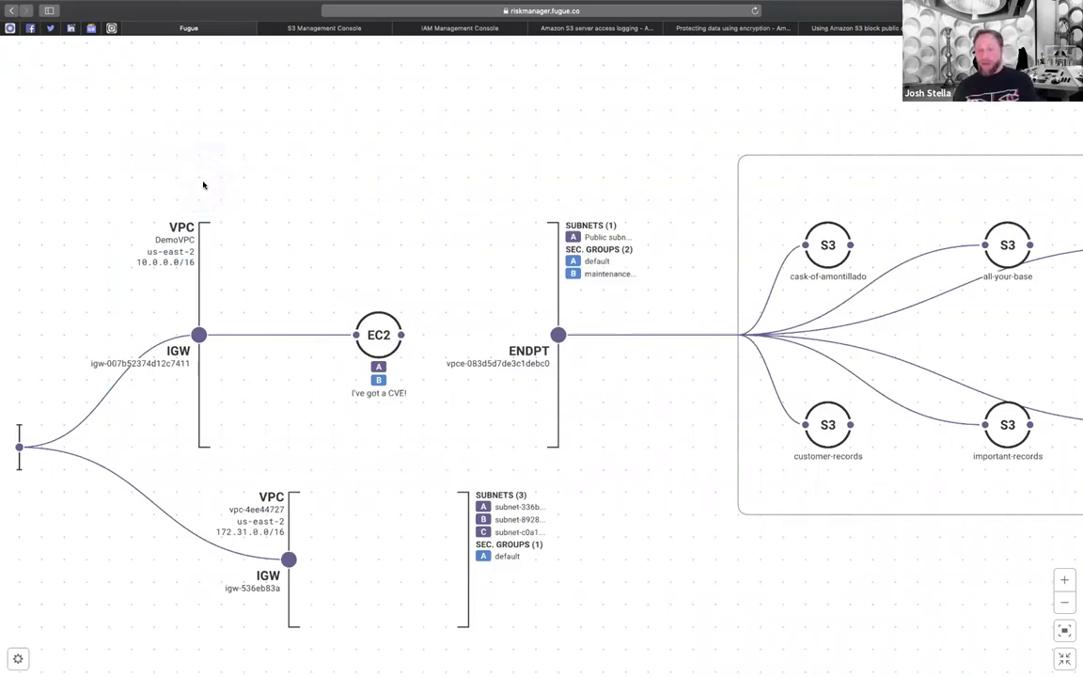
left_click(449, 28)
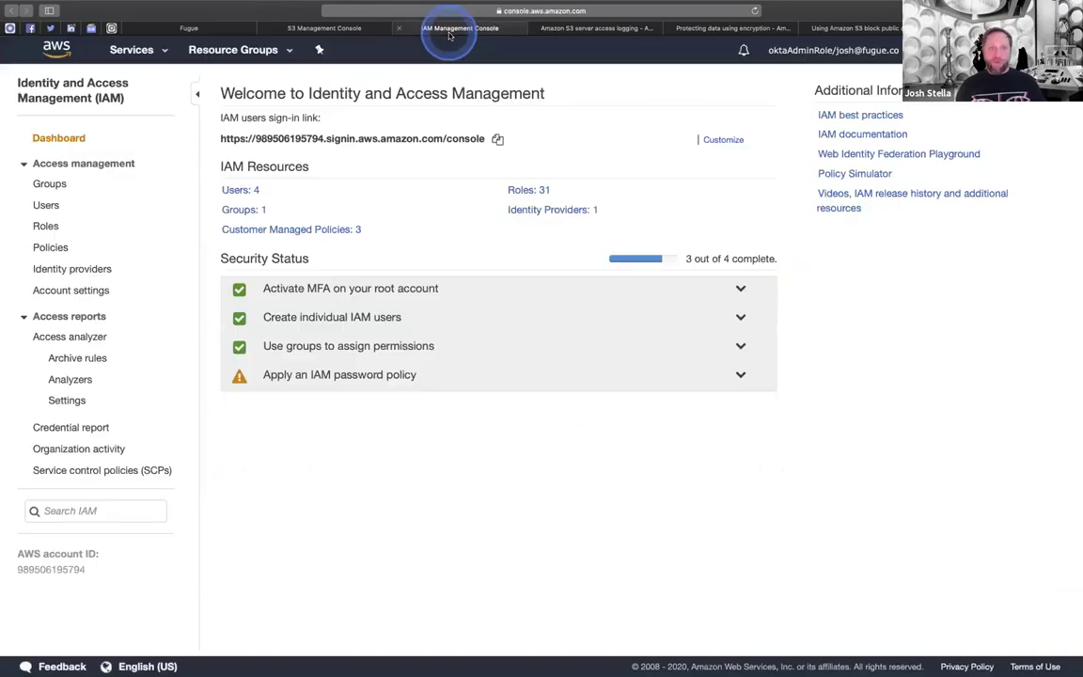
left_click(52, 248)
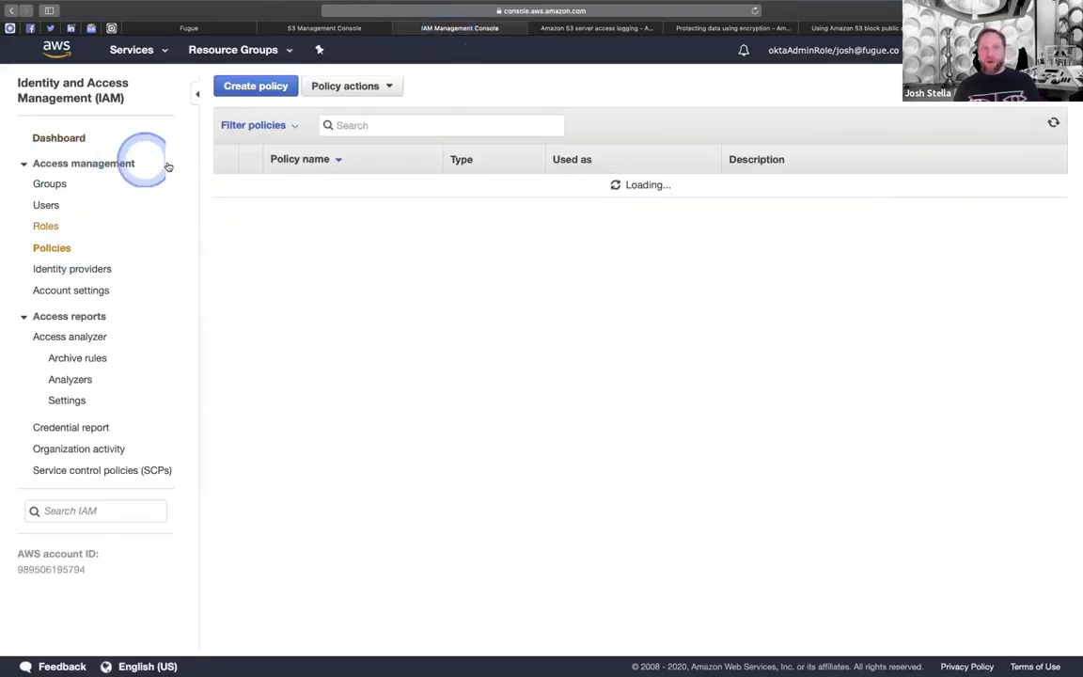
left_click(273, 87)
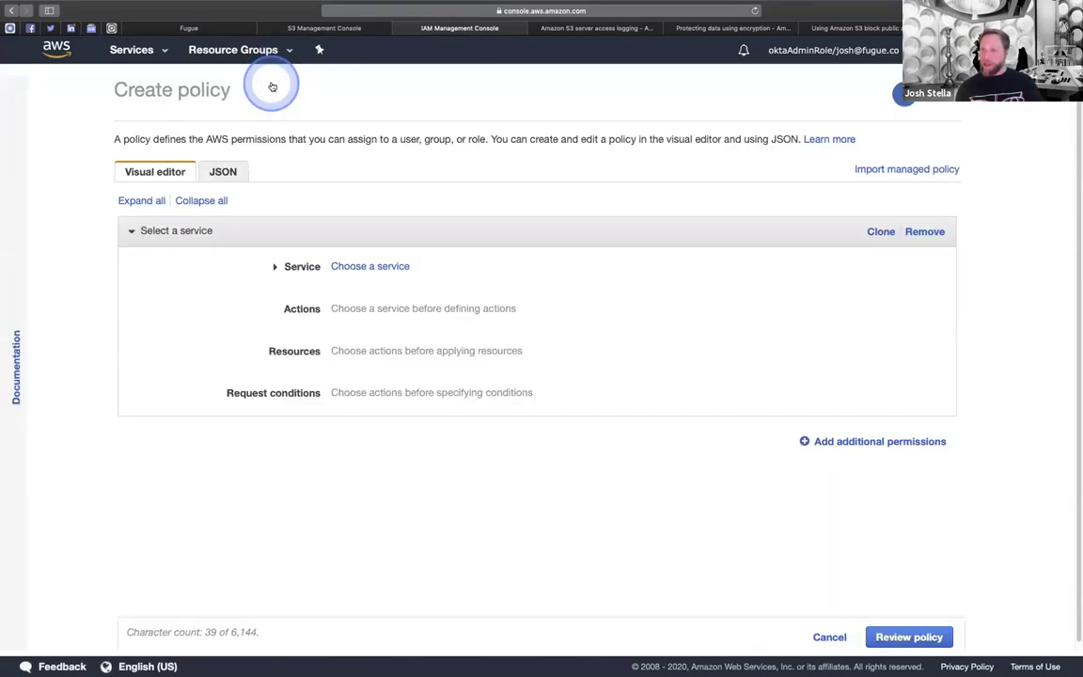
Set S3 as the service for the new IAM policy
left_click(404, 267)
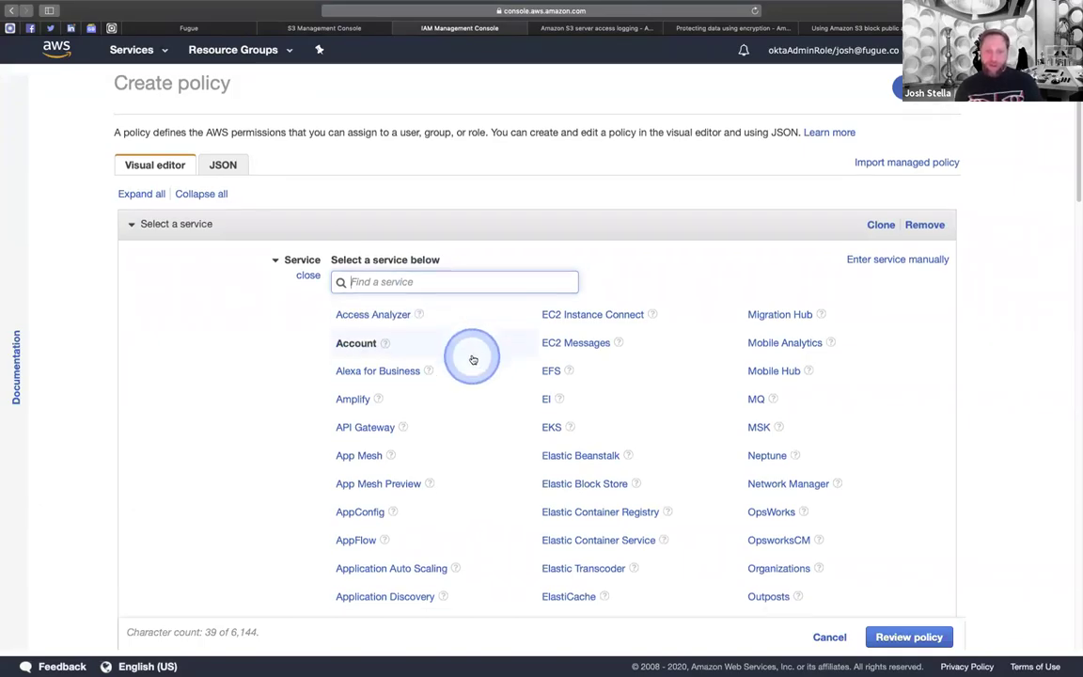
type("s3")
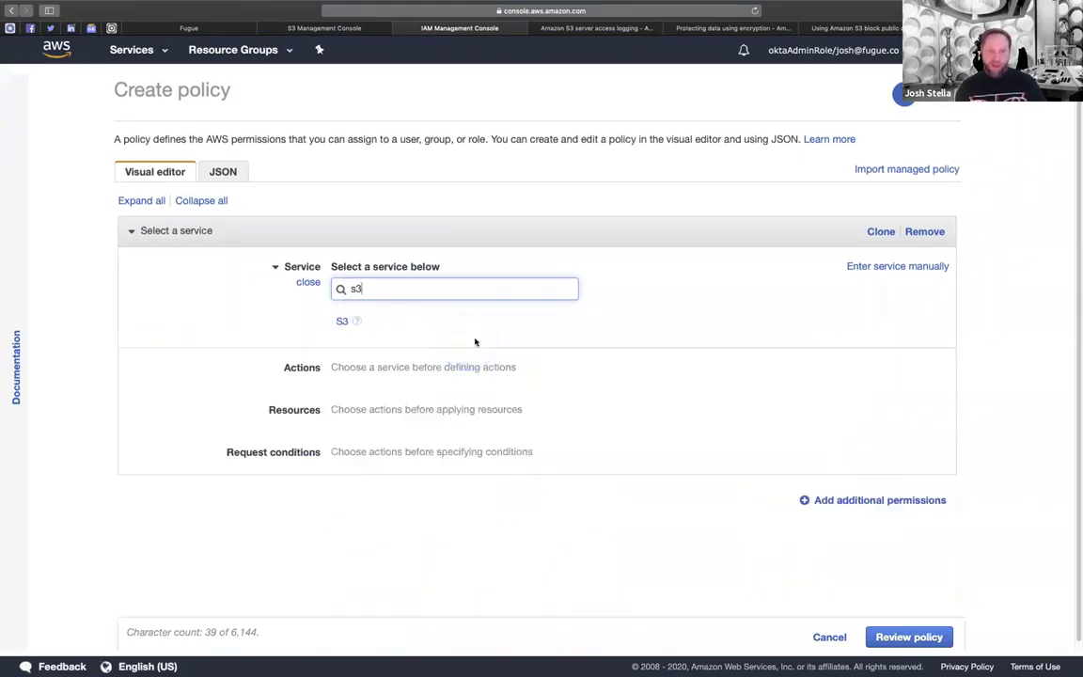
left_click(342, 324)
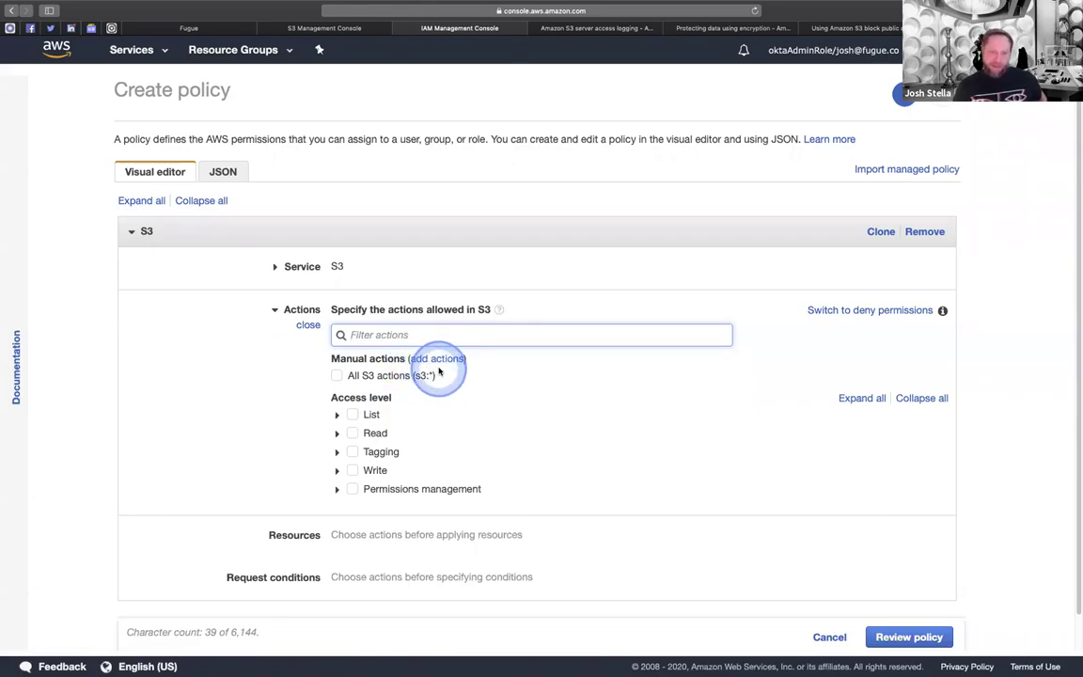
Allow the GetObject read action and the PutObject write action in the S3 policy
left_click(336, 475)
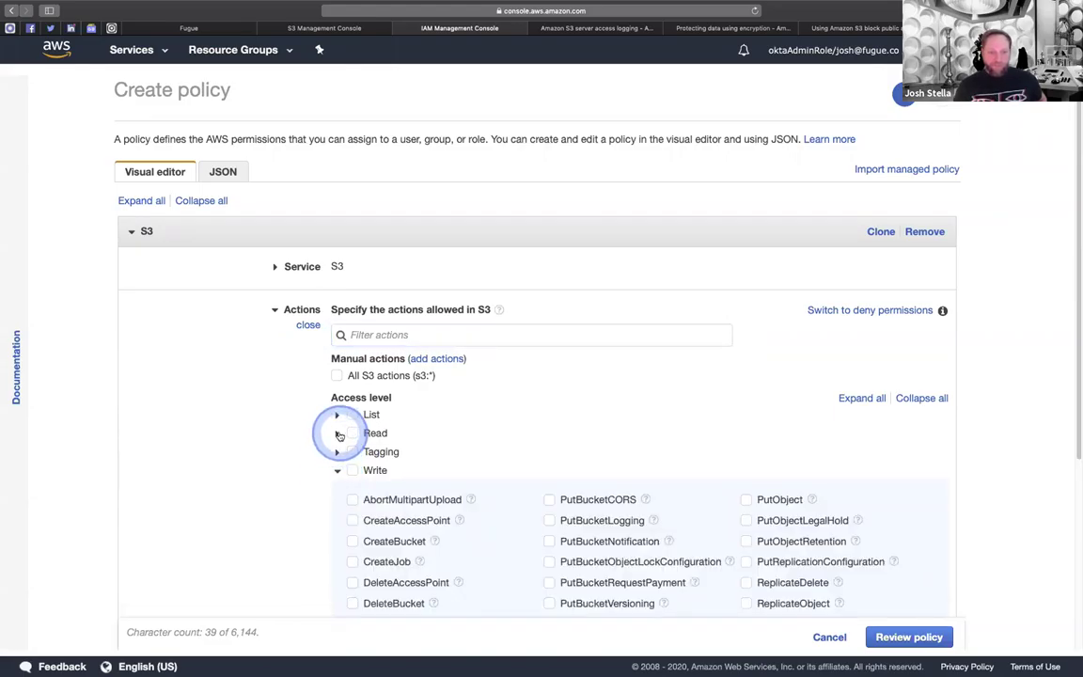
left_click(339, 433)
scroll(503, 418, "down", 2)
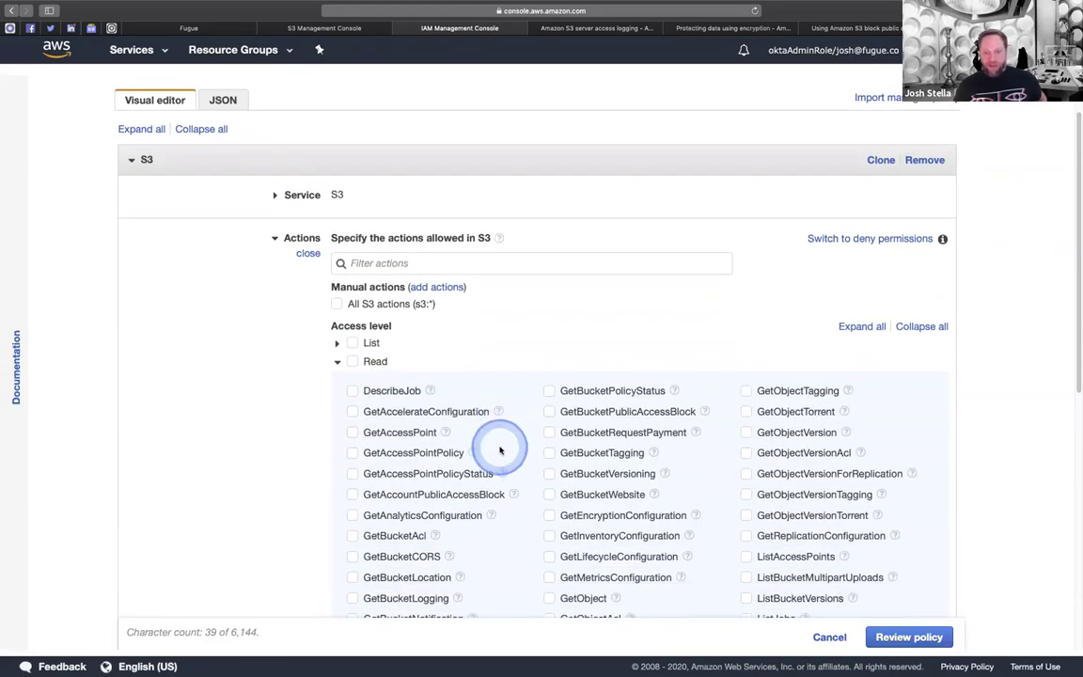
scroll(500, 451, "down", 2)
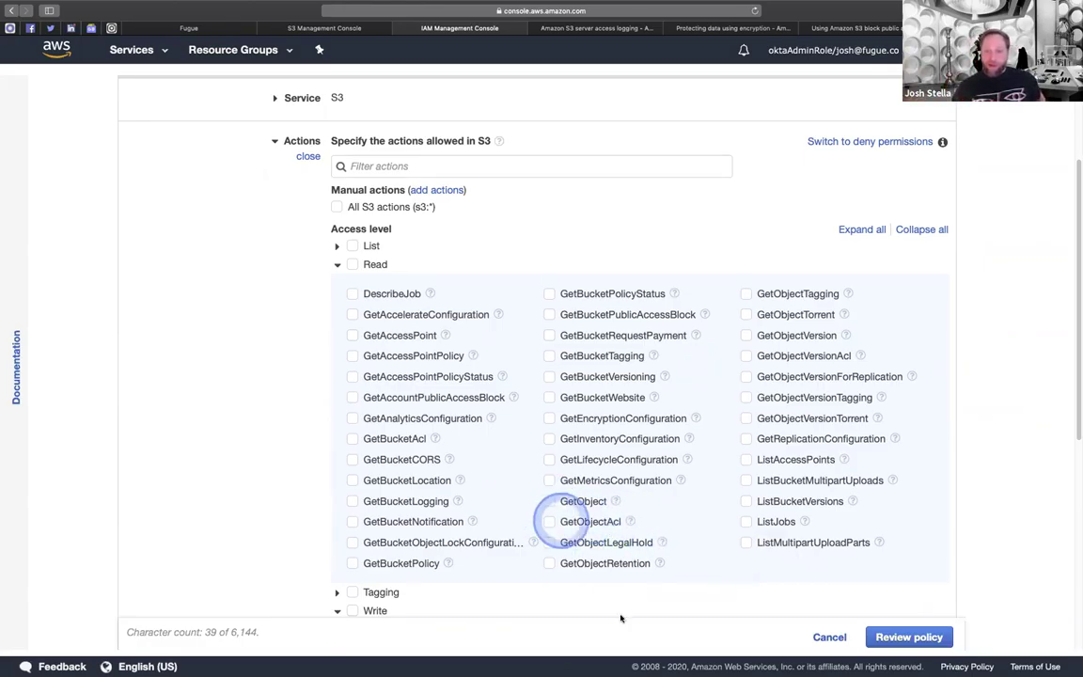
left_click(548, 501)
scroll(632, 593, "down", 1)
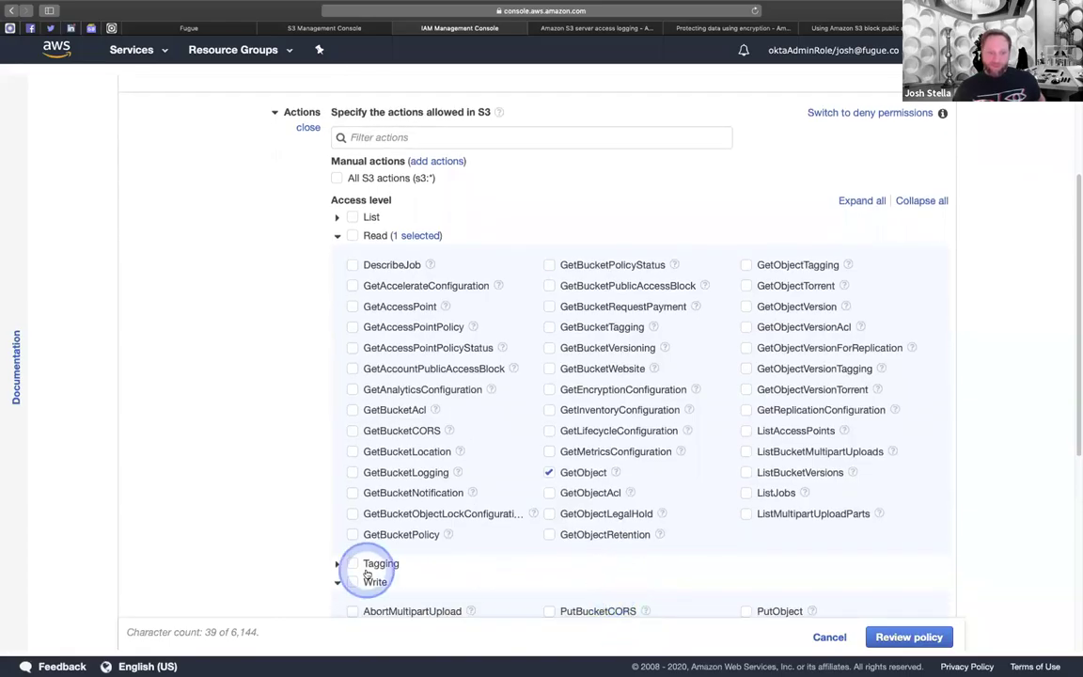
scroll(575, 564, "down", 5)
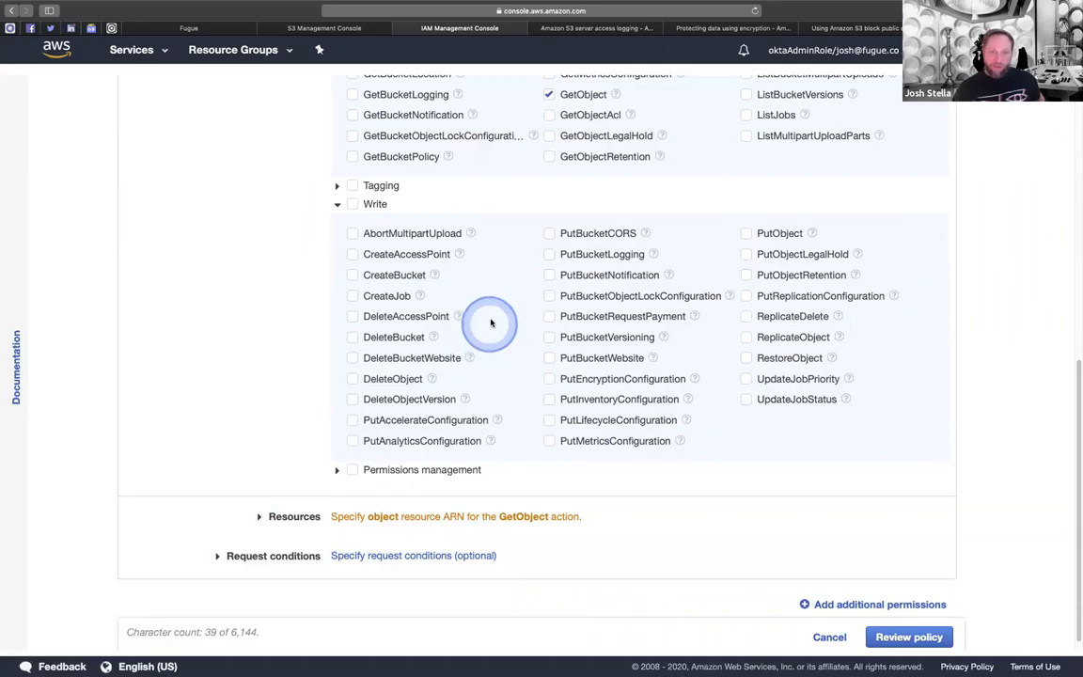
left_click(748, 233)
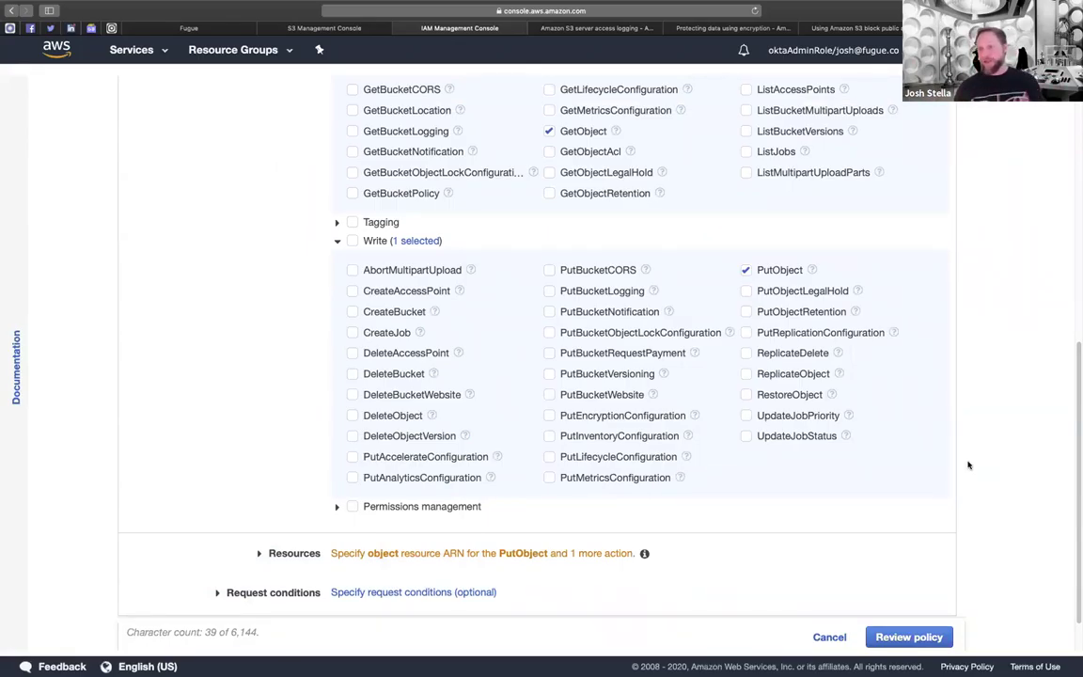
left_click(967, 465)
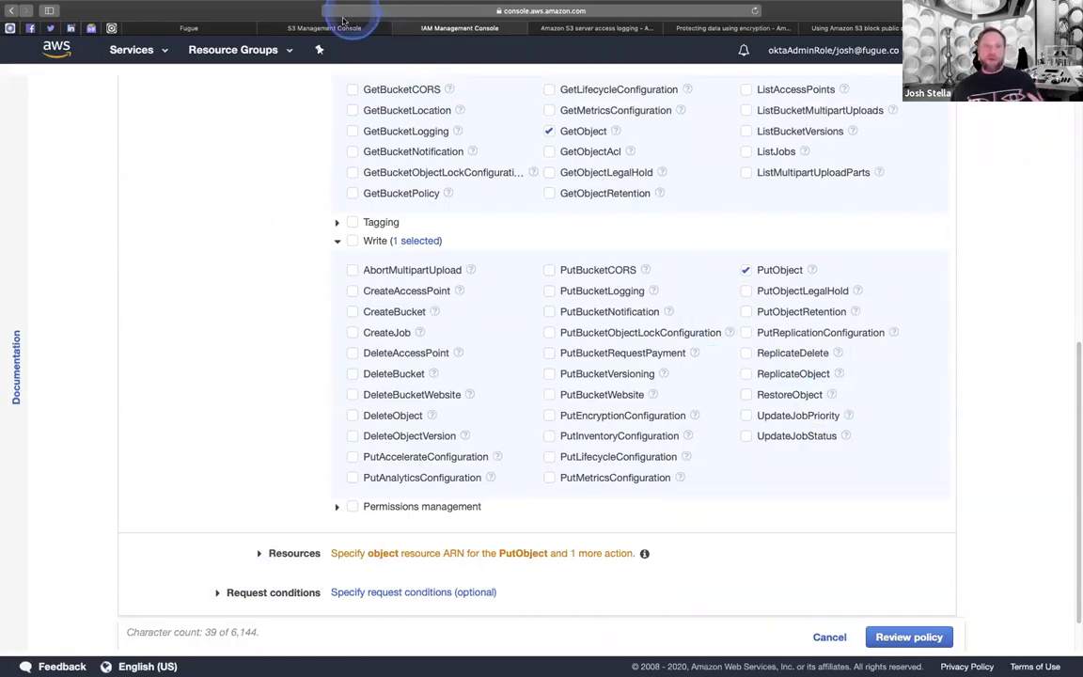
Switch to the S3 console, close the services overview and open the bucket policy editor of mc-demonstration-bucket
left_click(192, 27)
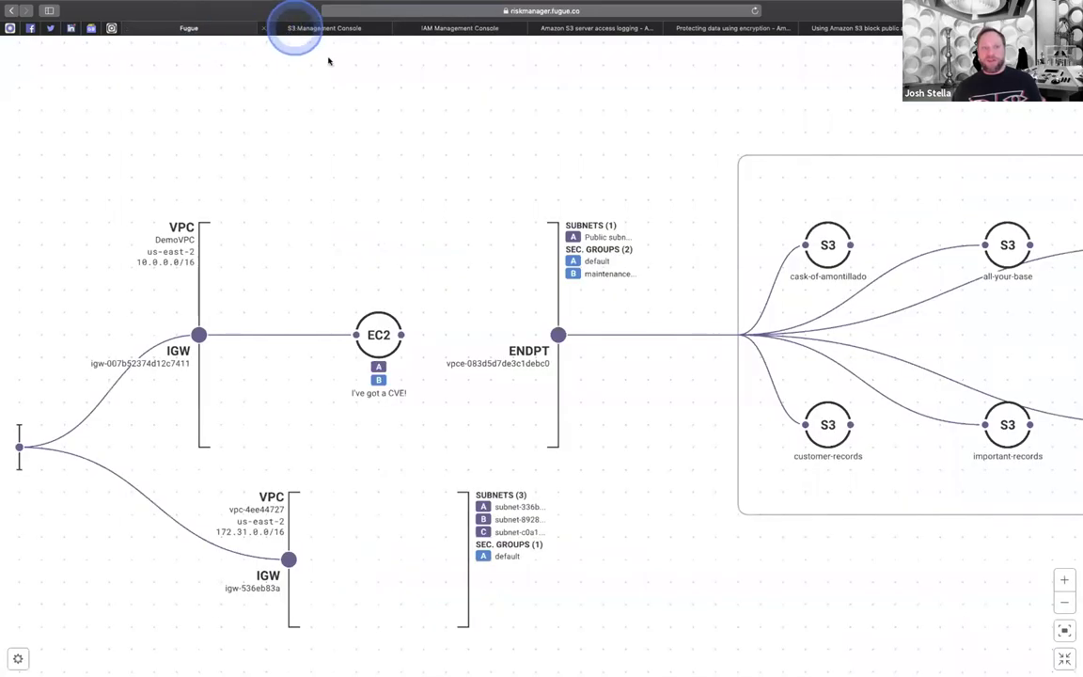
left_click(324, 28)
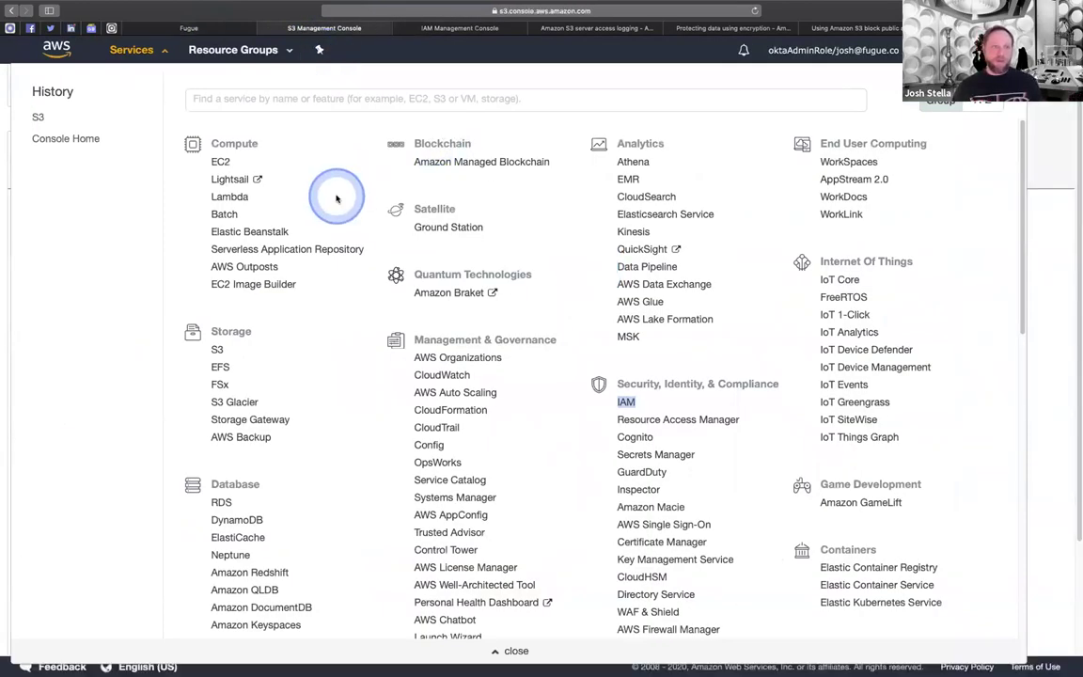
left_click(1039, 564)
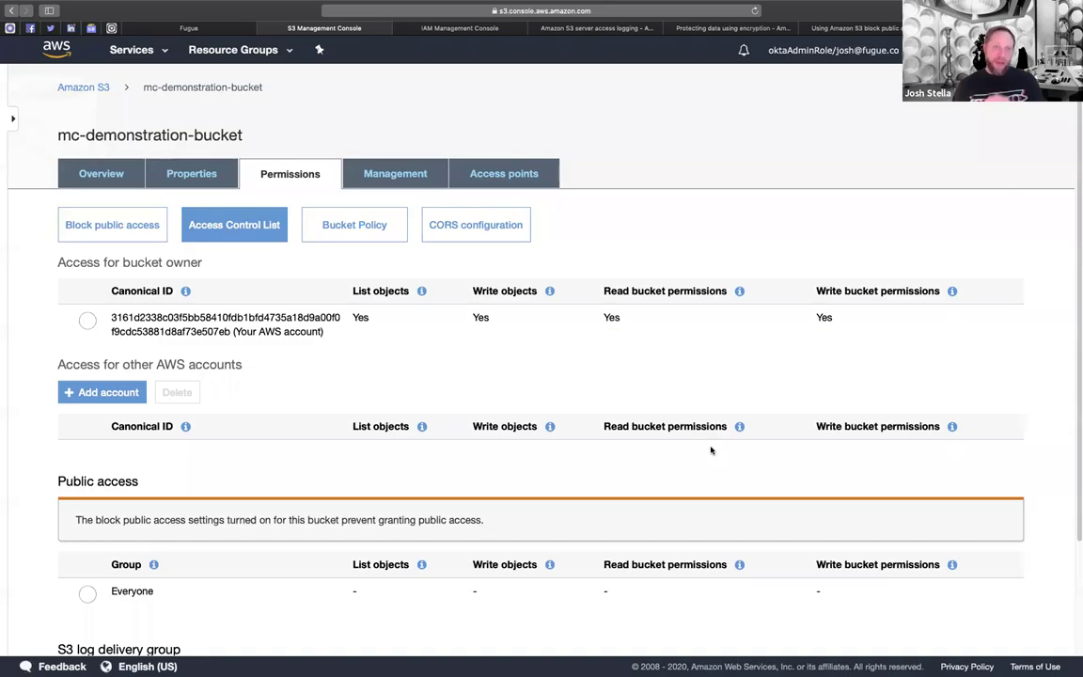
left_click(371, 240)
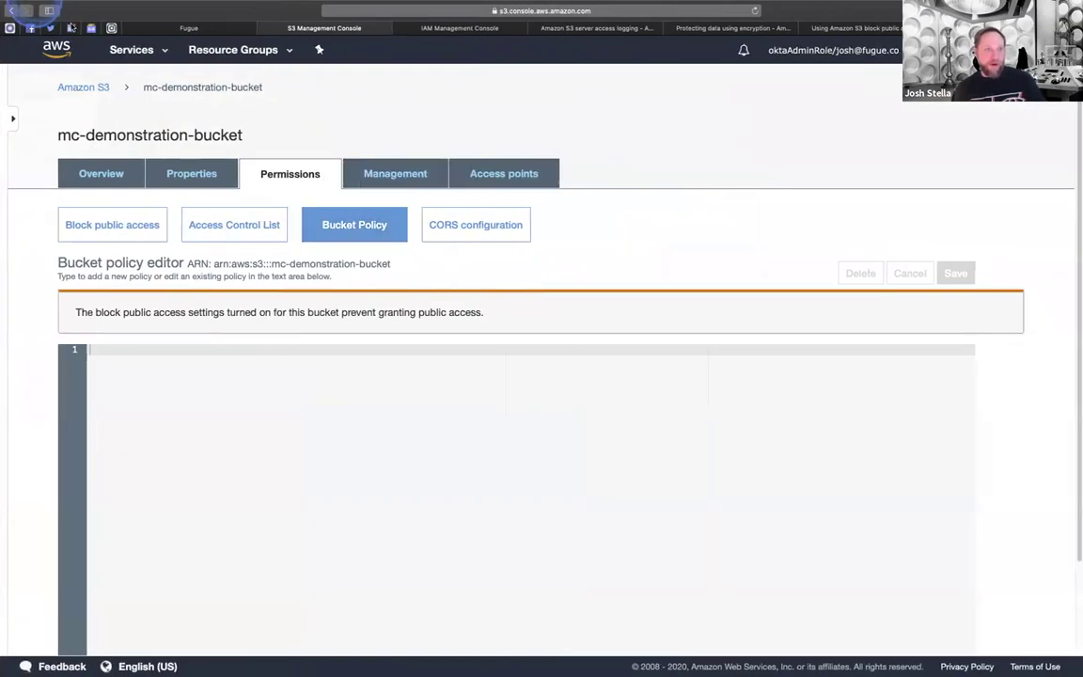
Switch from the Fugue map to bucket-policy.json in the terminal and highlight its Deny effect and sourceVpce endpoint value
left_click(172, 29)
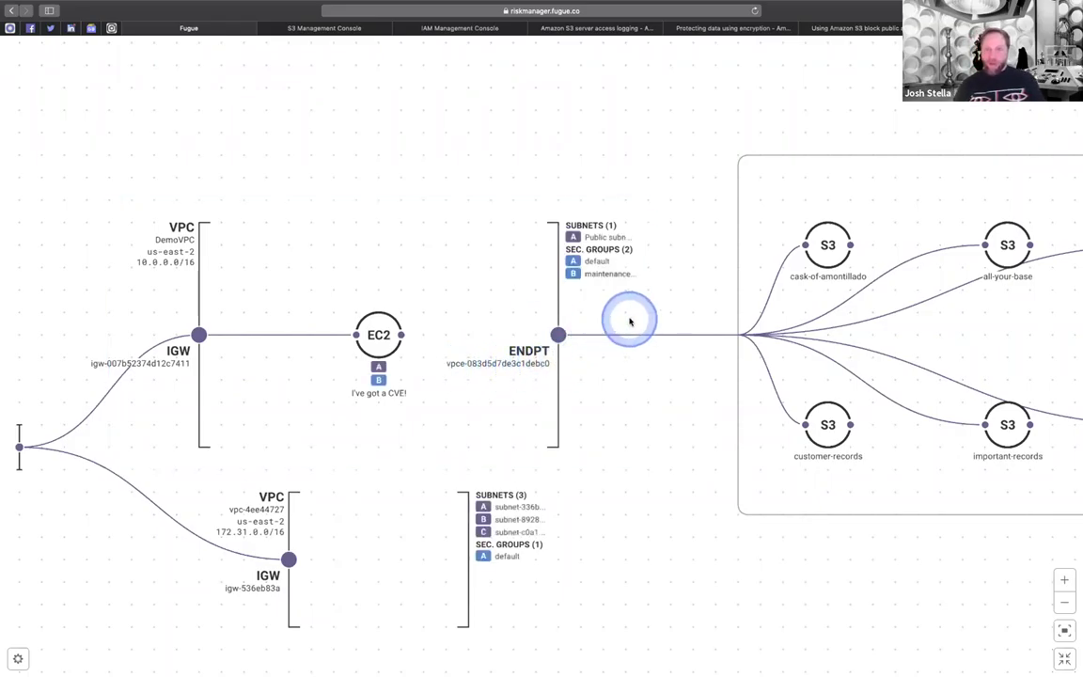
key("ctrl+Right")
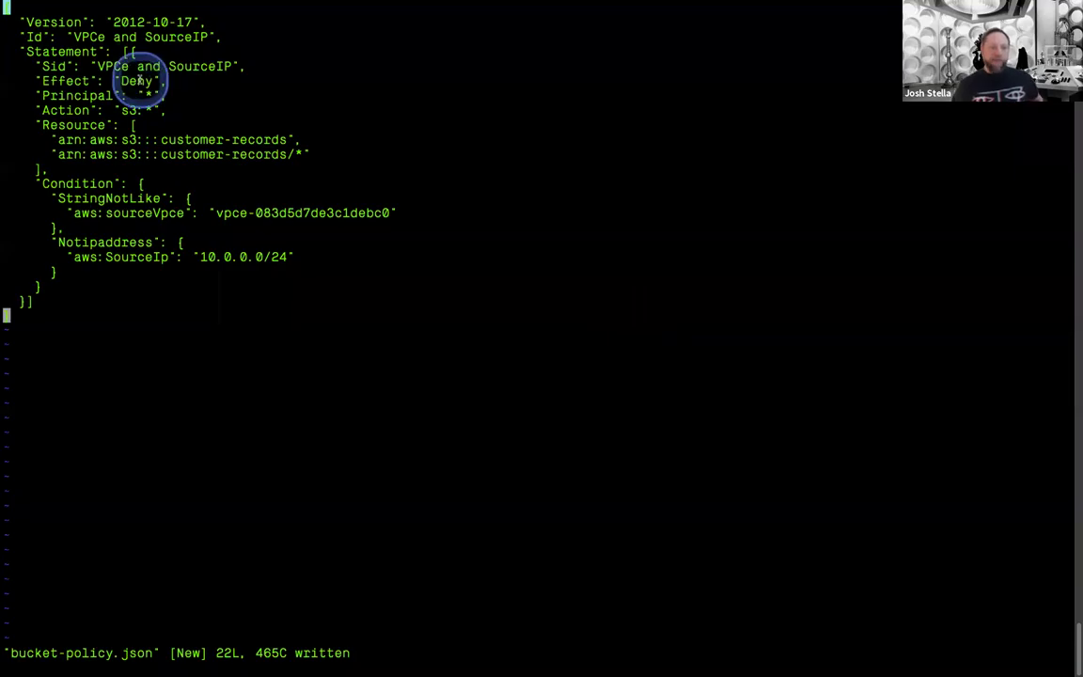
double_click(139, 80)
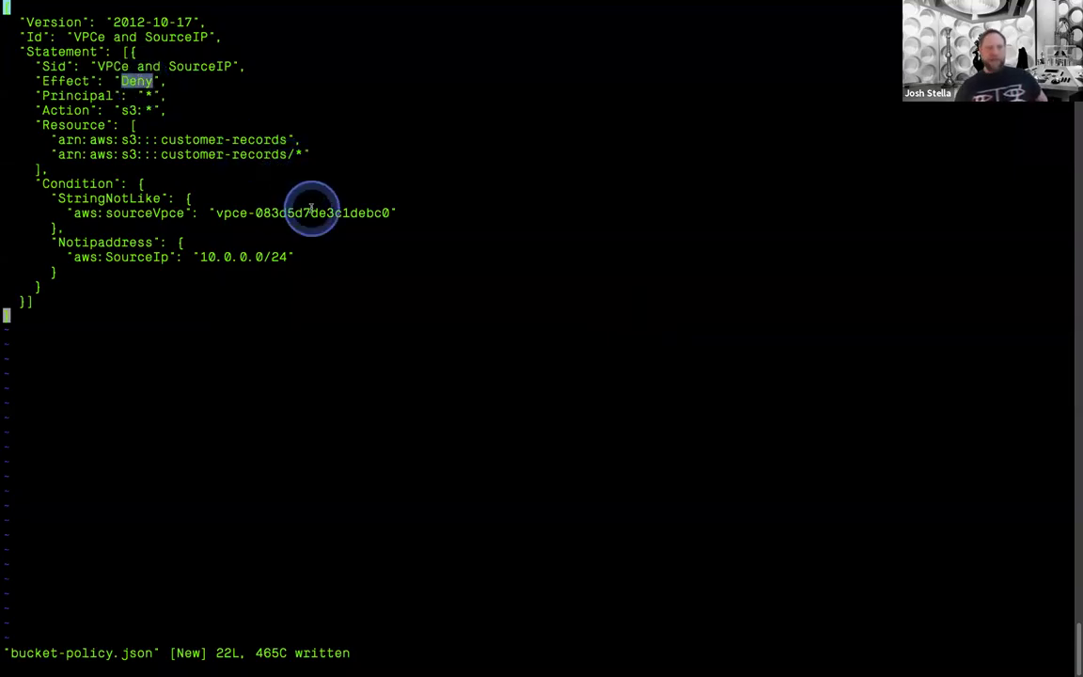
double_click(227, 212)
left_click_drag(229, 212, 343, 212)
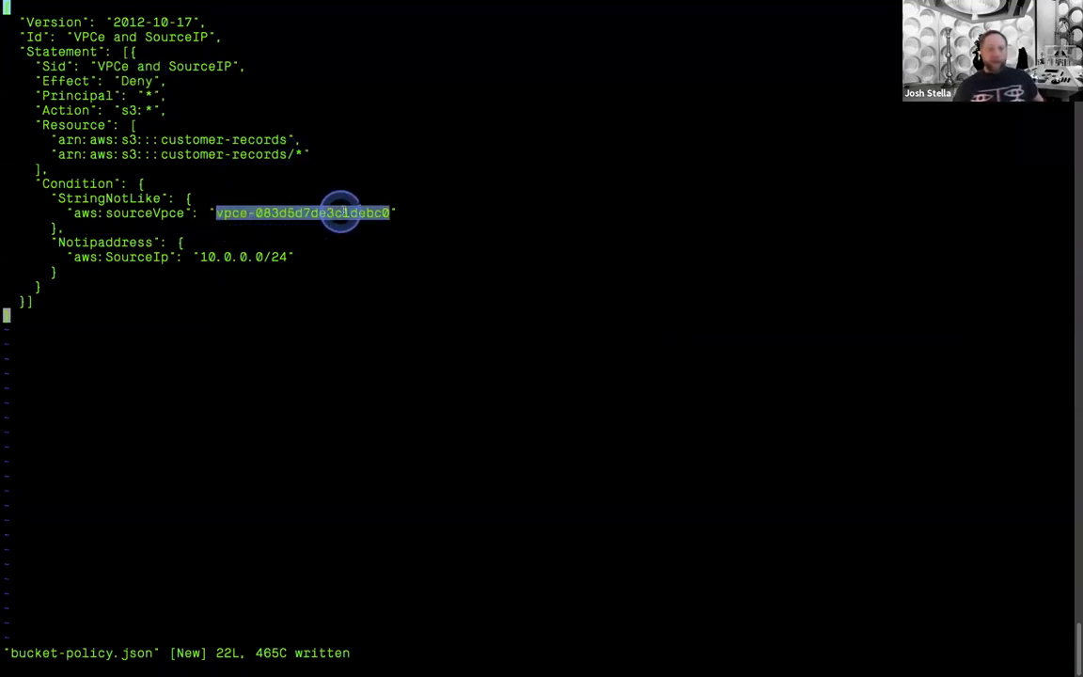
left_click(357, 254)
Return to the Fugue map and examine the EC2 instance's details and its endpoint connection to the S3 buckets
key("ctrl+Left")
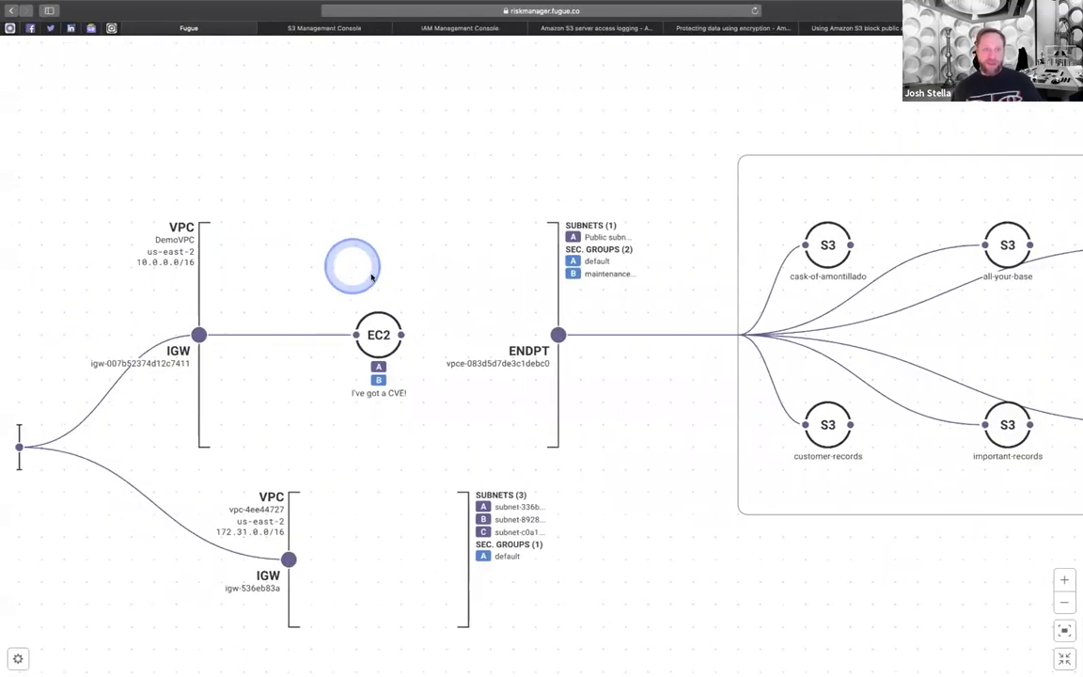
left_click(380, 322)
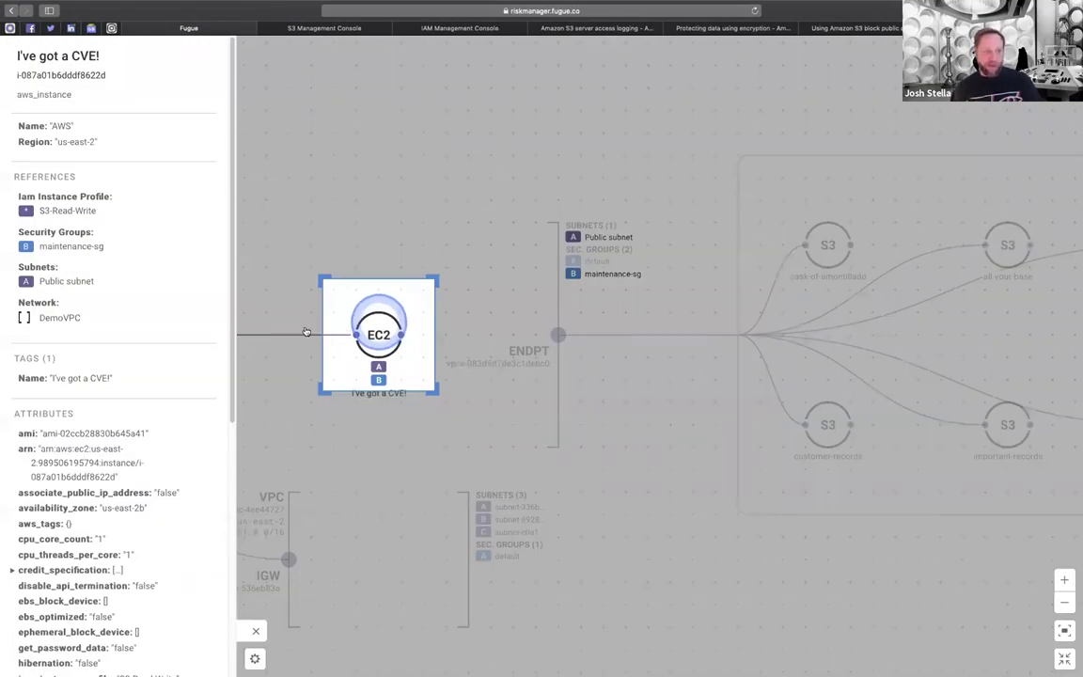
left_click(265, 324)
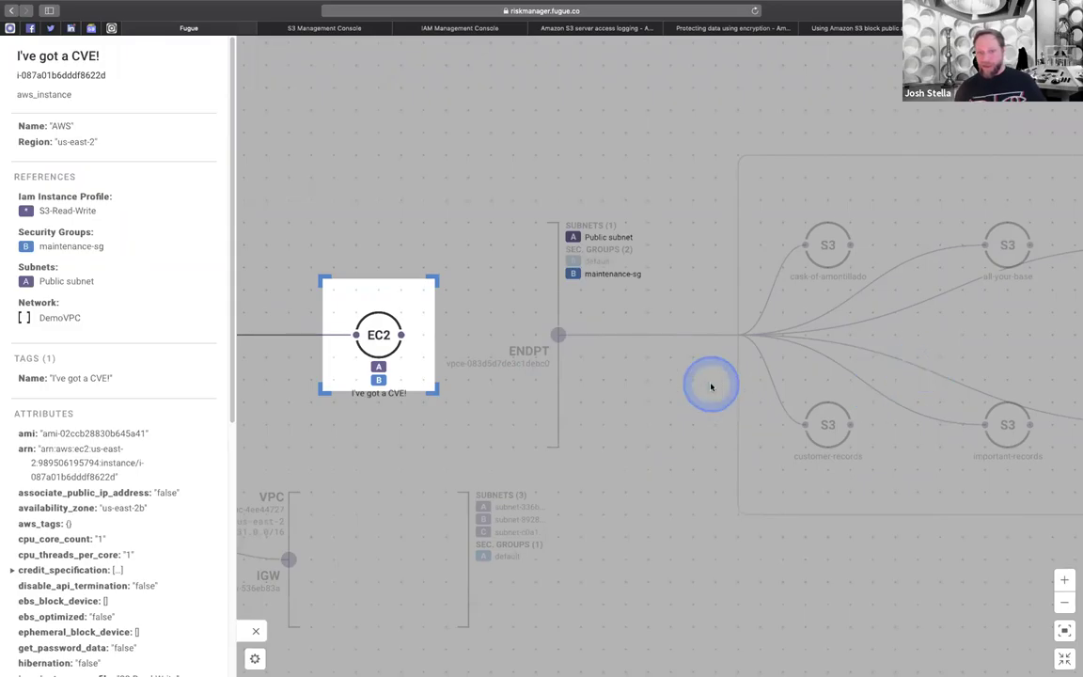
left_click(675, 384)
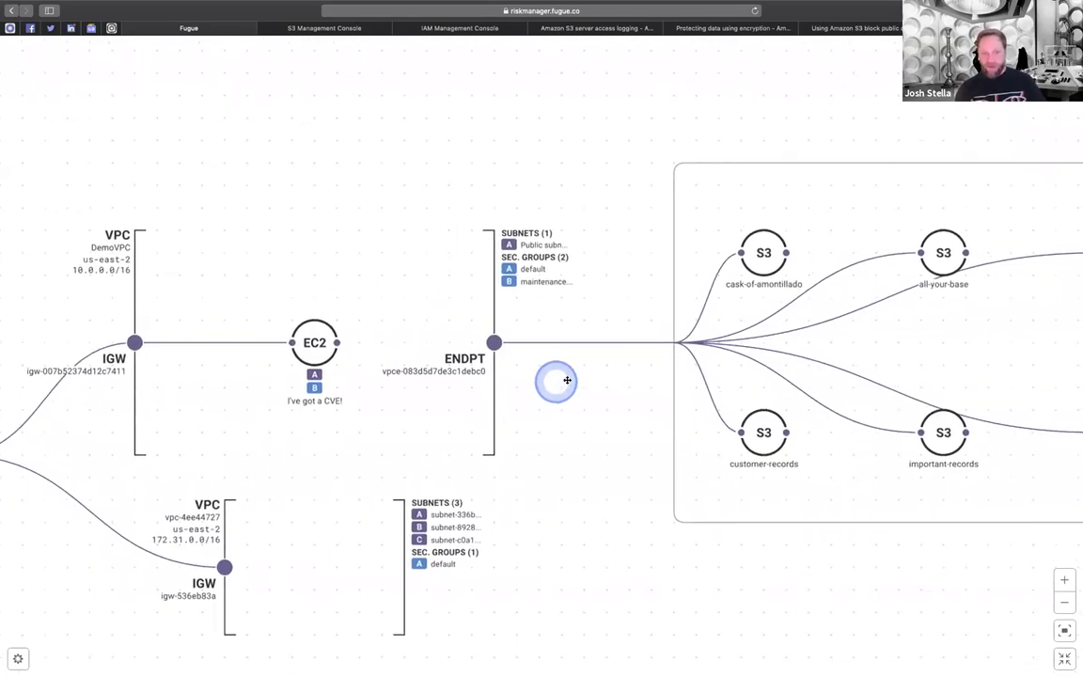
left_click(507, 342)
left_click(871, 314)
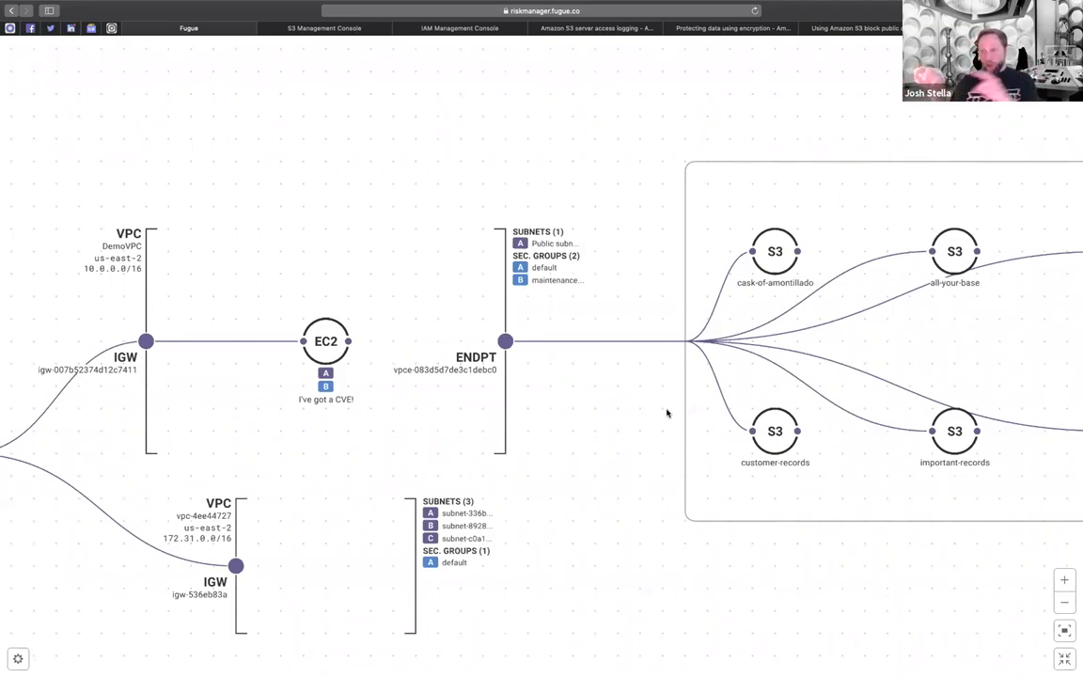
Glance at the bucket policy in the terminal again and reopen the EC2 instance's details in the Fugue map
key("ctrl+Right")
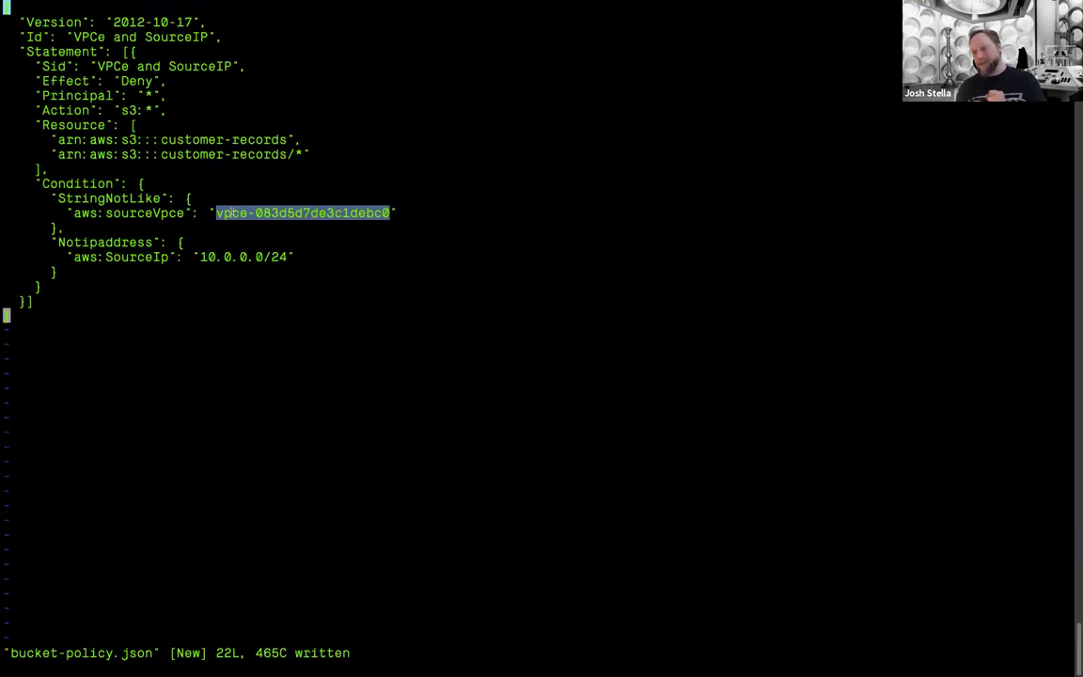
key("ctrl+Left")
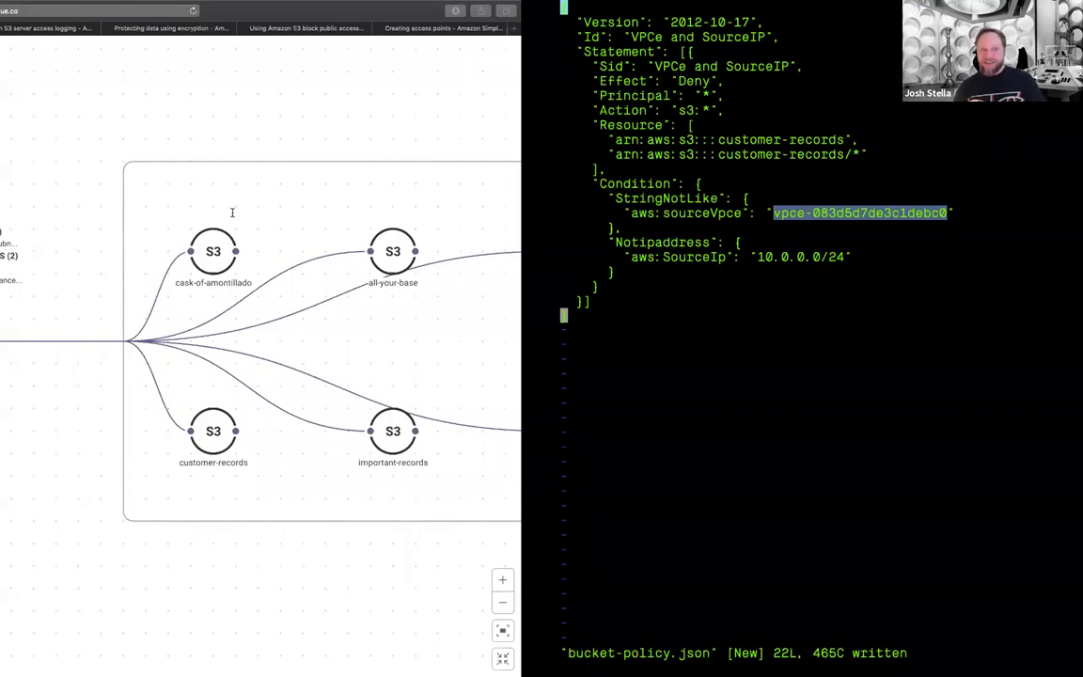
left_click(232, 213)
left_click(306, 329)
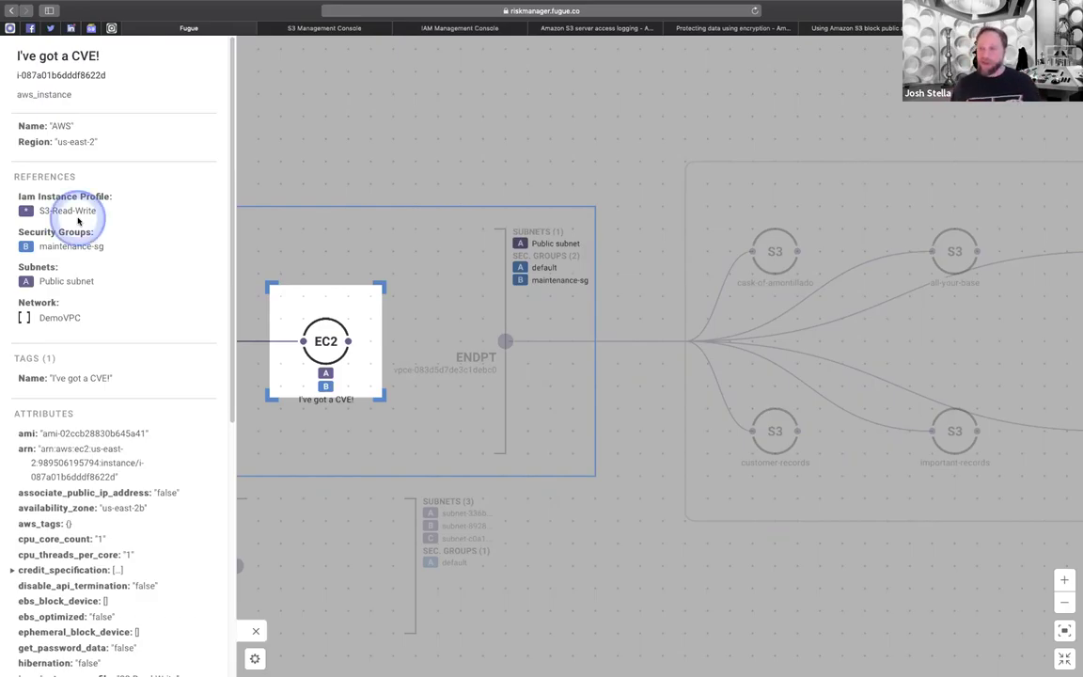
Highlight the sourceVpce condition's endpoint ID in bucket-policy.json and switch back to the Fugue map
key("ctrl+Right")
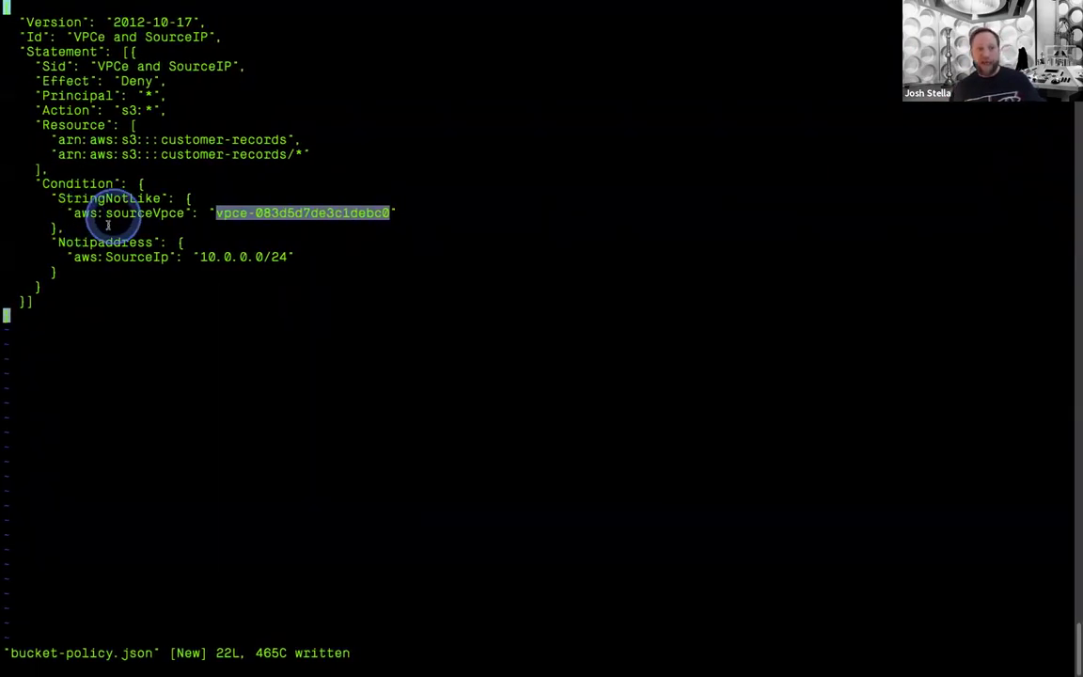
left_click(141, 216)
left_click_drag(225, 213, 387, 213)
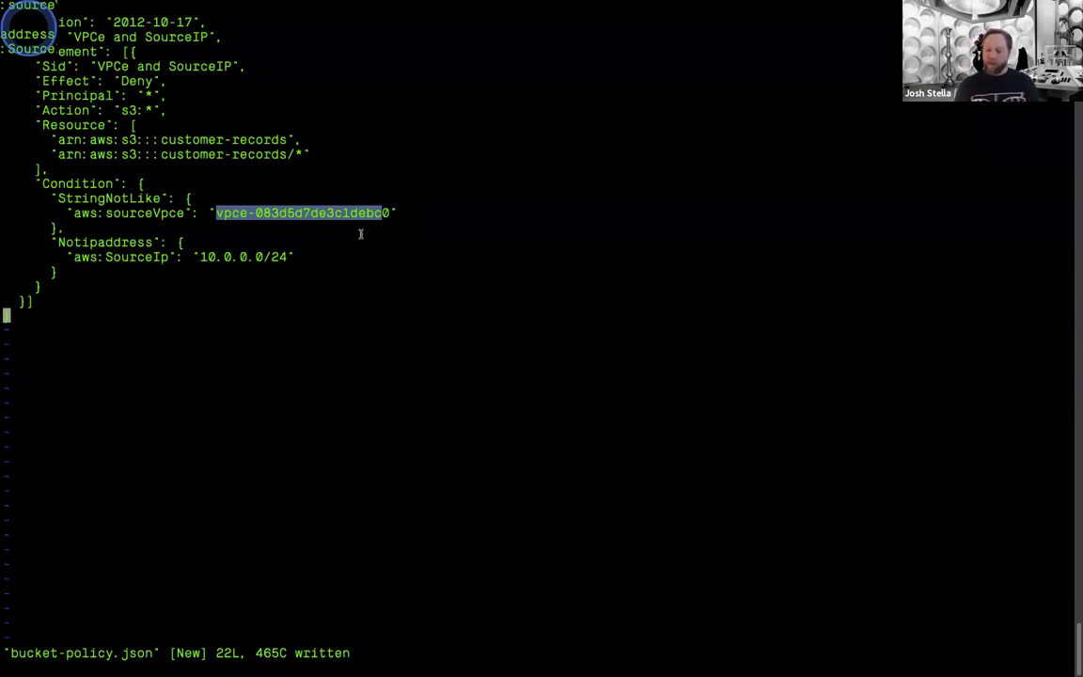
left_click(360, 234)
key("ctrl+Left")
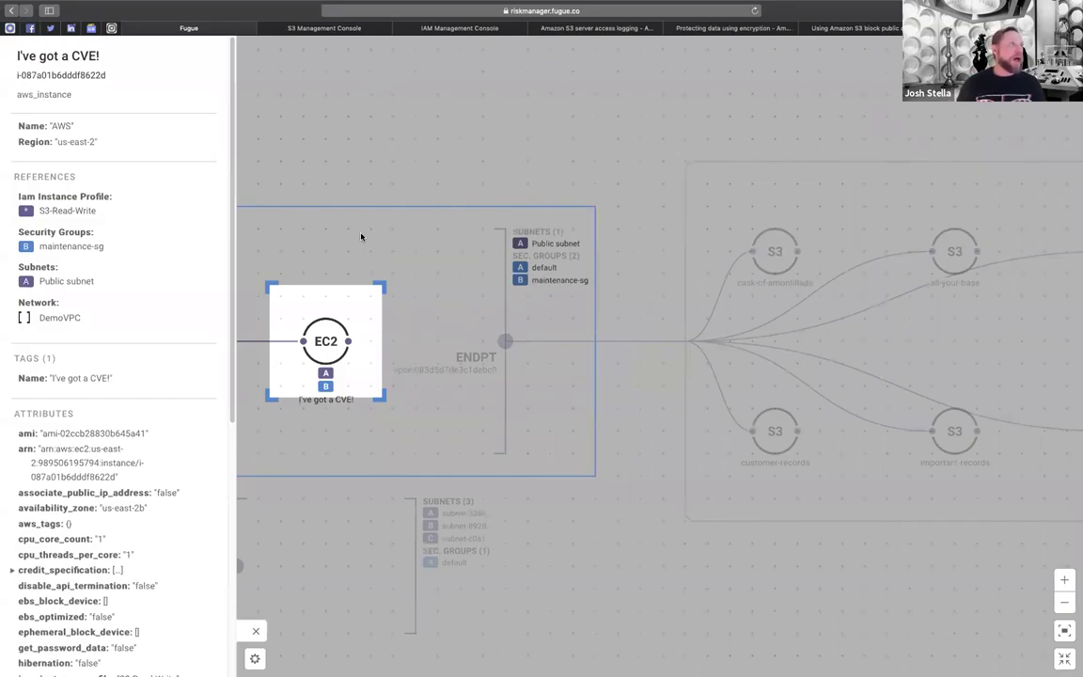
left_click(361, 235)
left_click(376, 224)
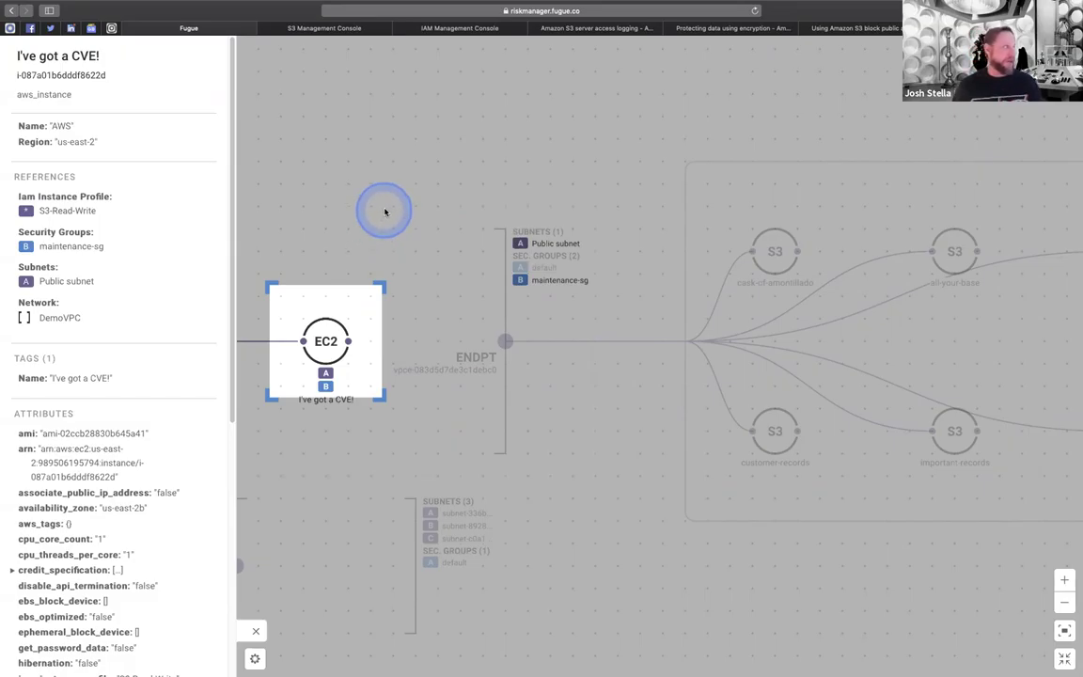
Switch to the S3 console and view the access points of mc-demonstration-bucket
left_click(324, 29)
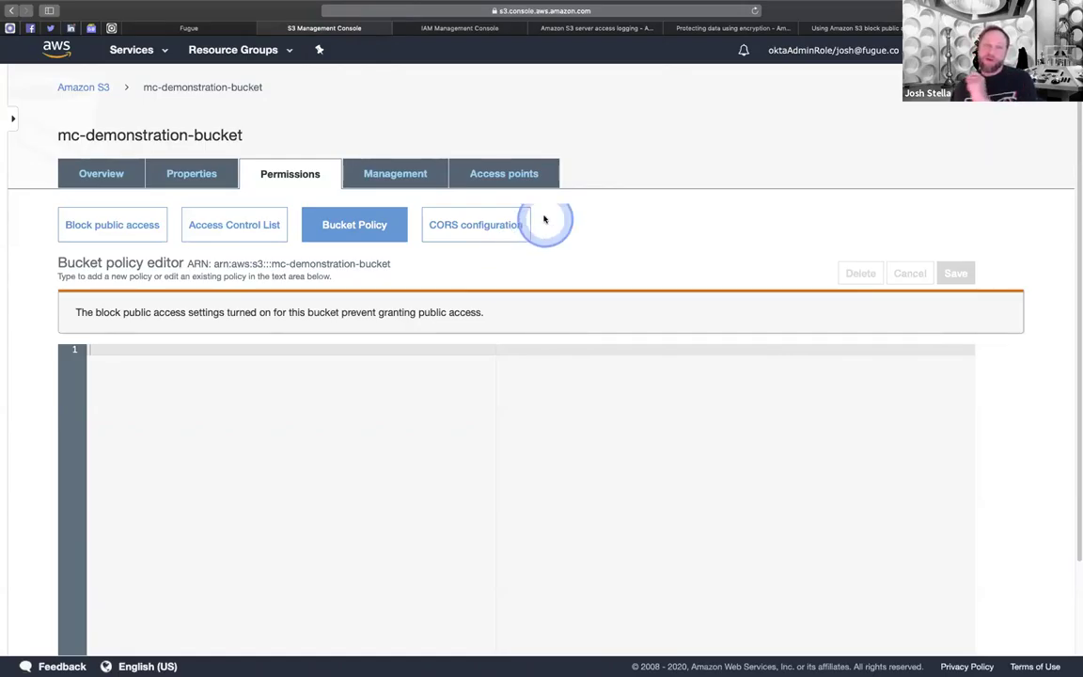
left_click(512, 178)
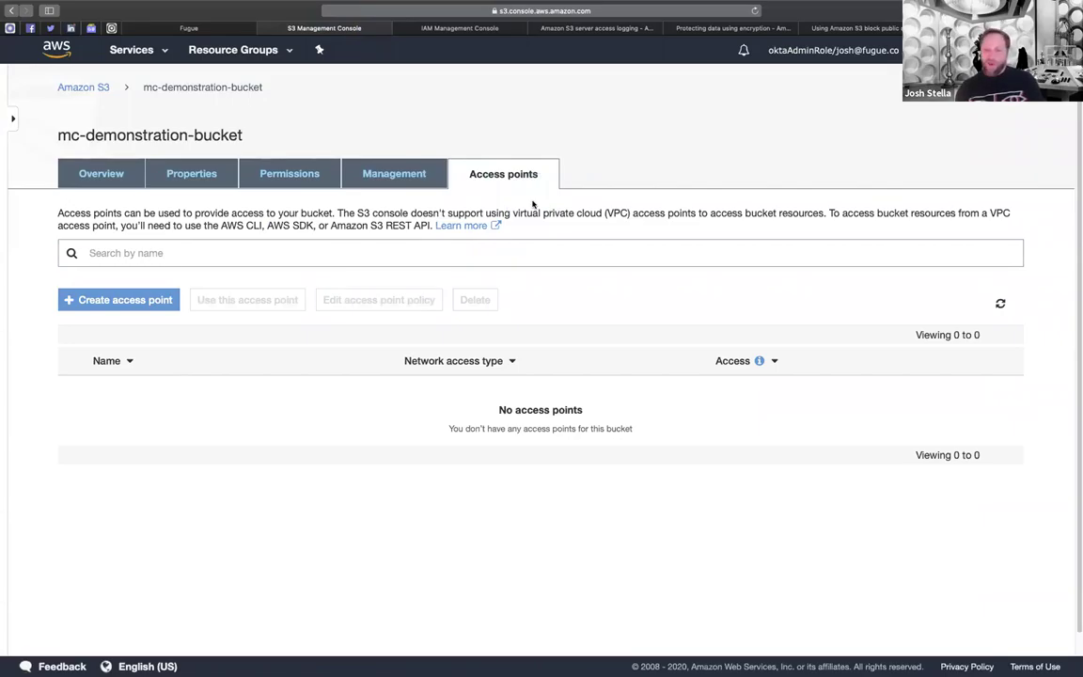
left_click(795, 645)
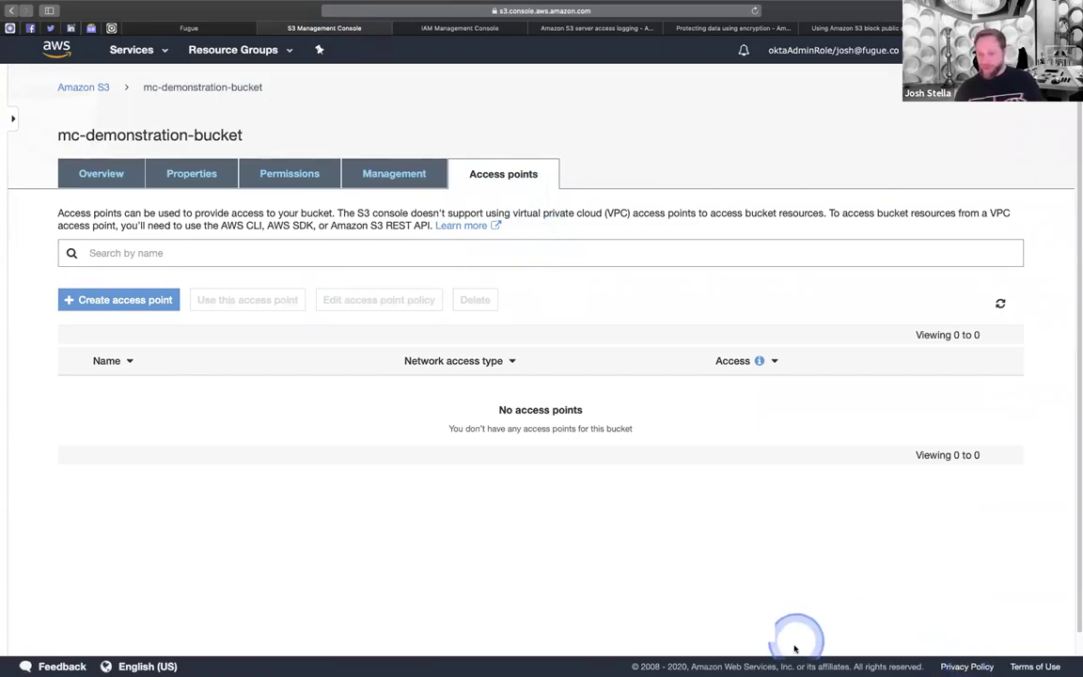